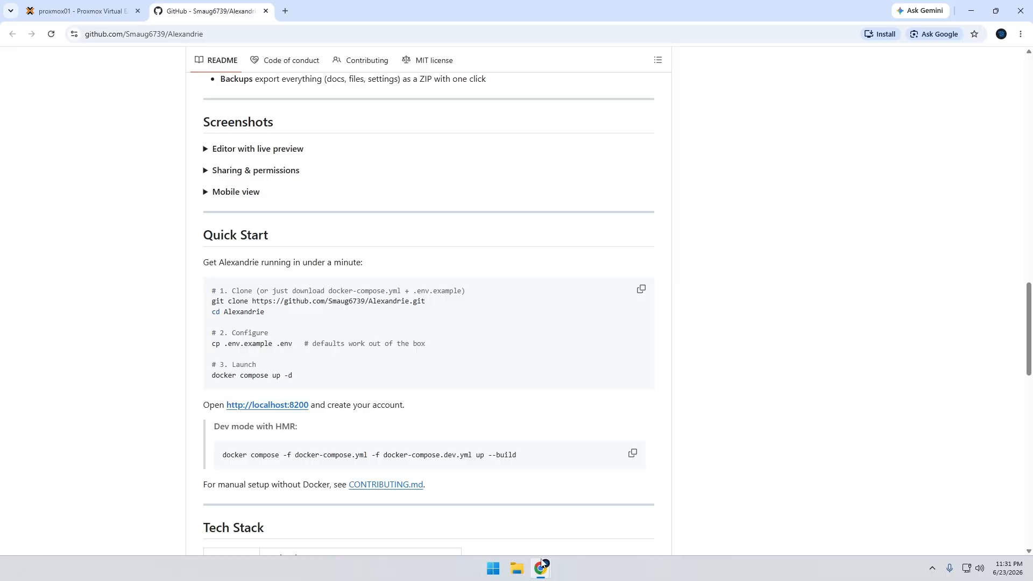
Switch to the Proxmox console window to check the Docker container list, and minimize it when done
mouse_move(541, 568)
click(608, 520)
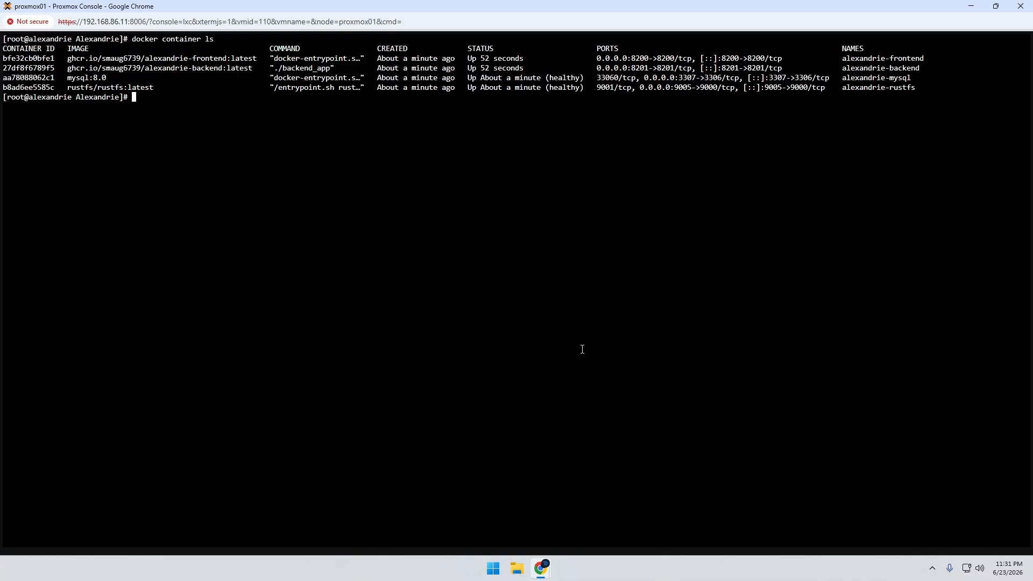
click(971, 6)
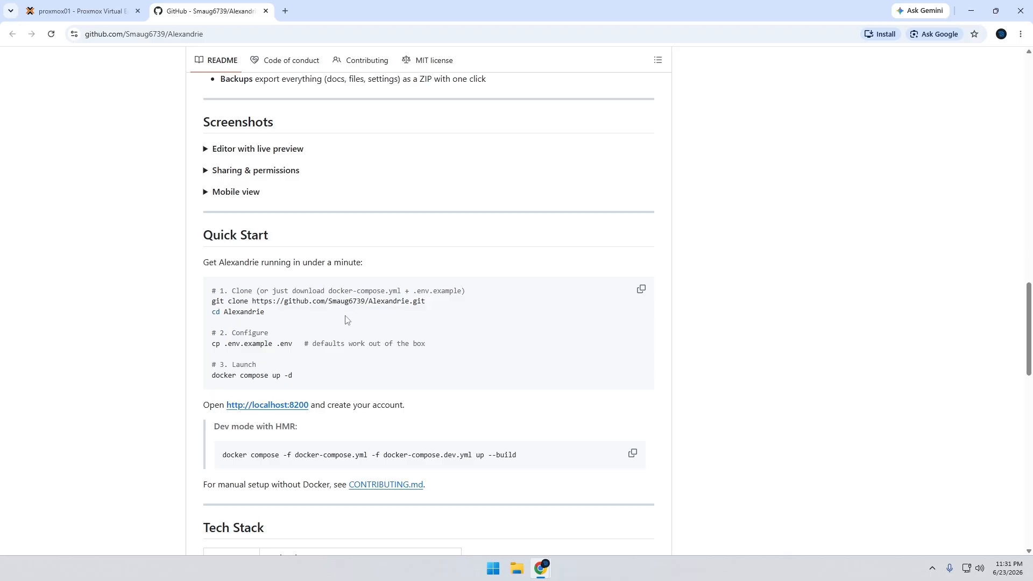
Open 192.168.86.16:8200 in a new browser tab
click(291, 12)
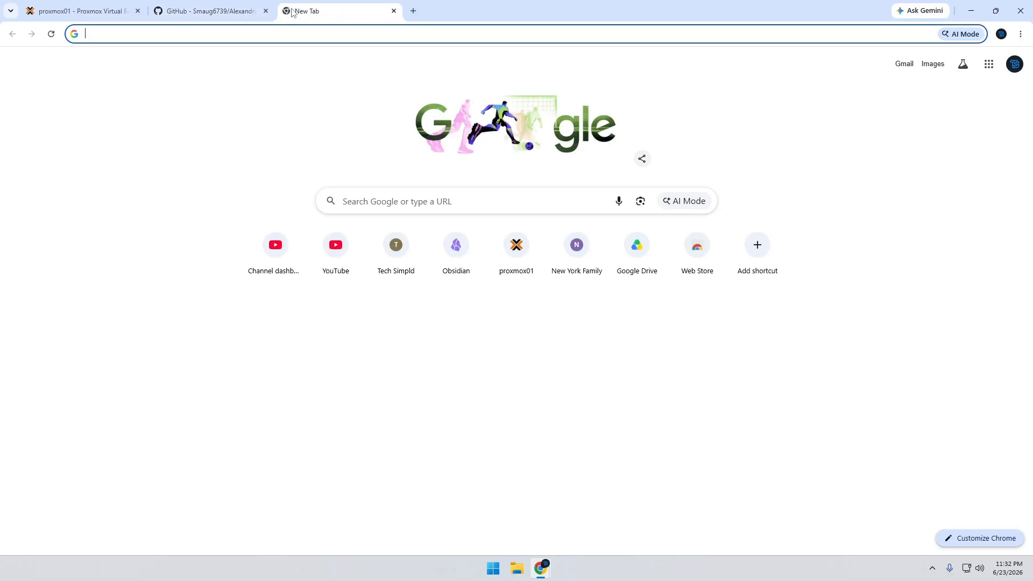
text(192.168.8)
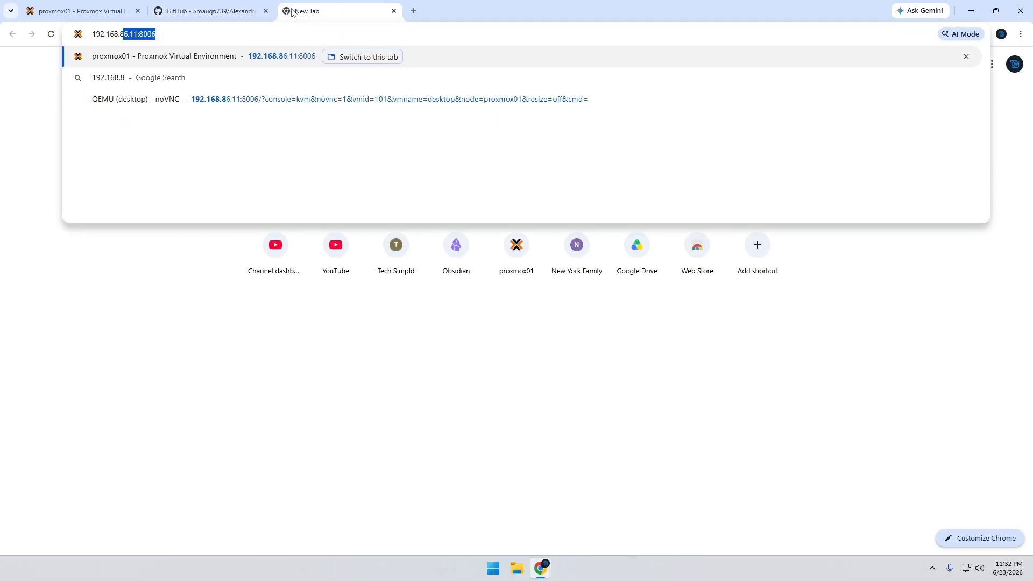
text(6.16:8200)
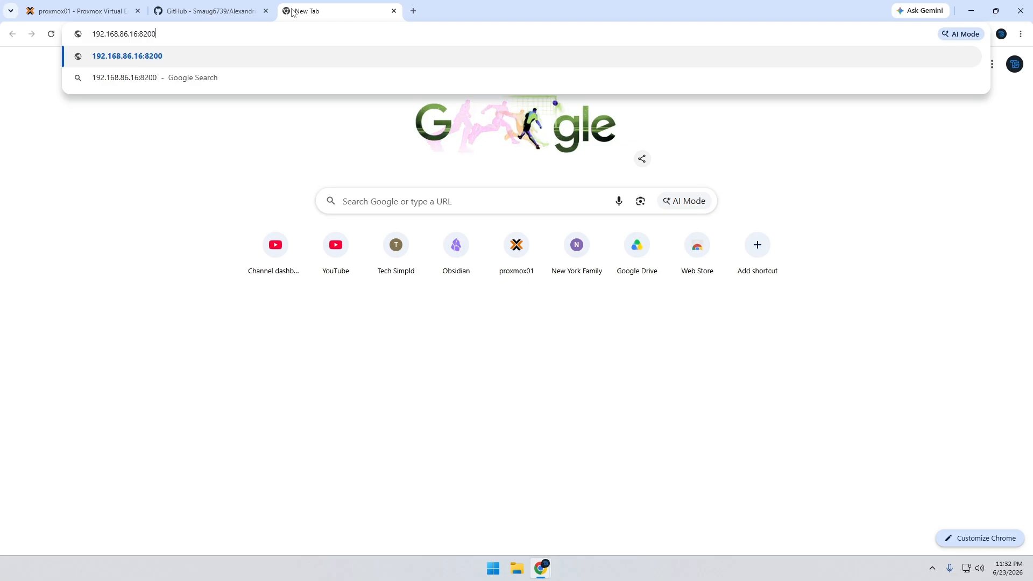
key(Return)
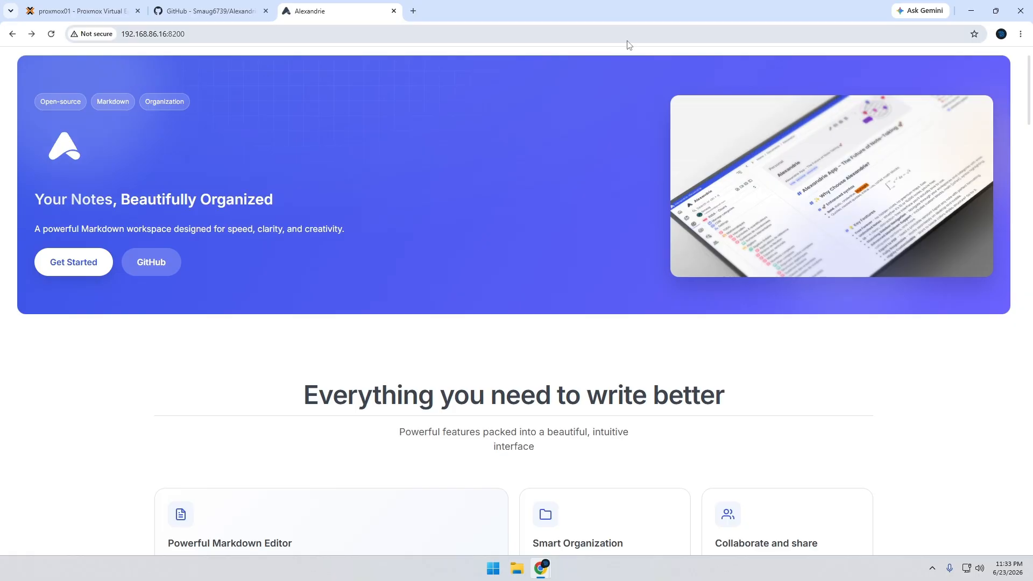
click(61, 267)
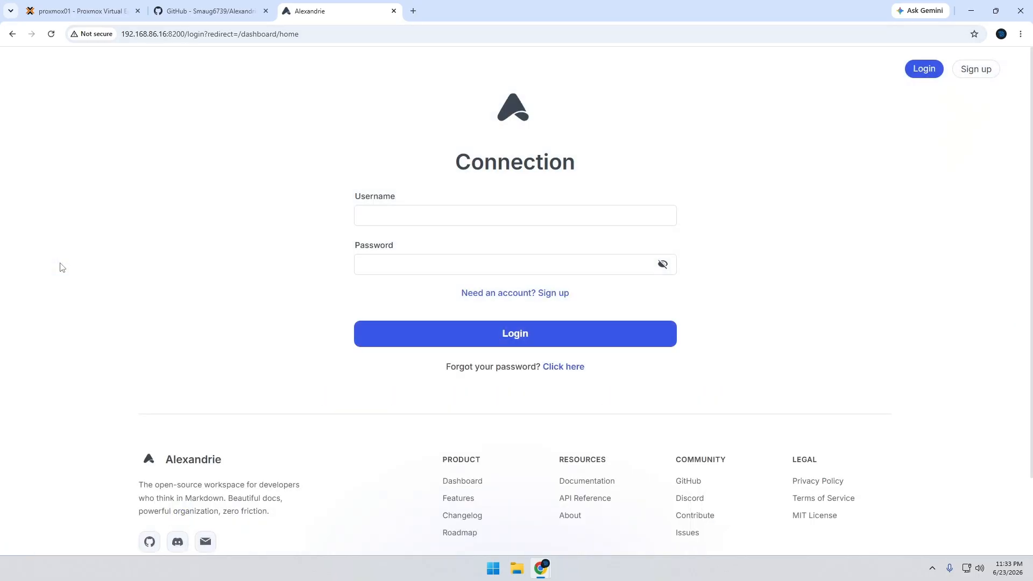
click(515, 301)
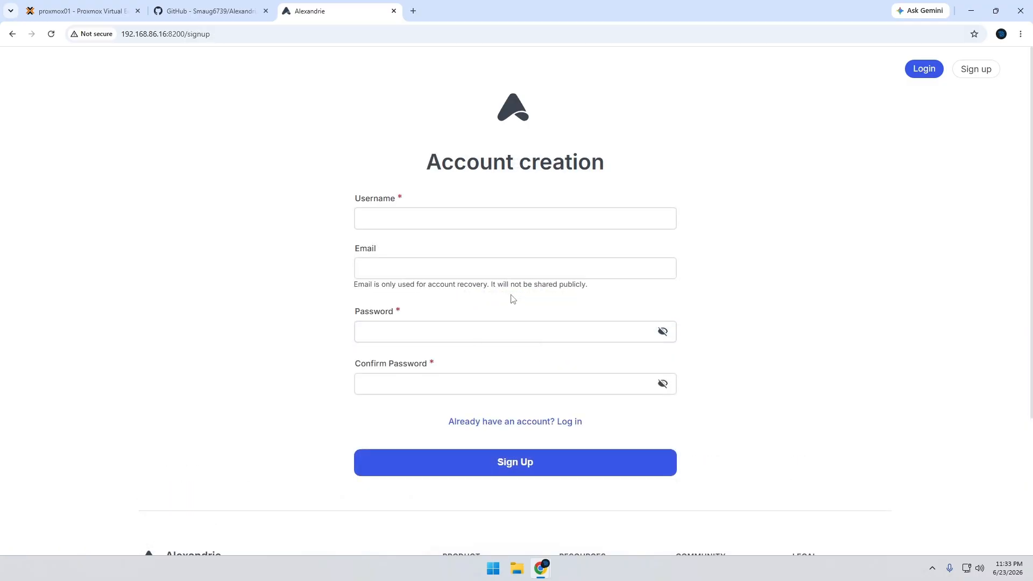
click(442, 223)
text(techsimpld)
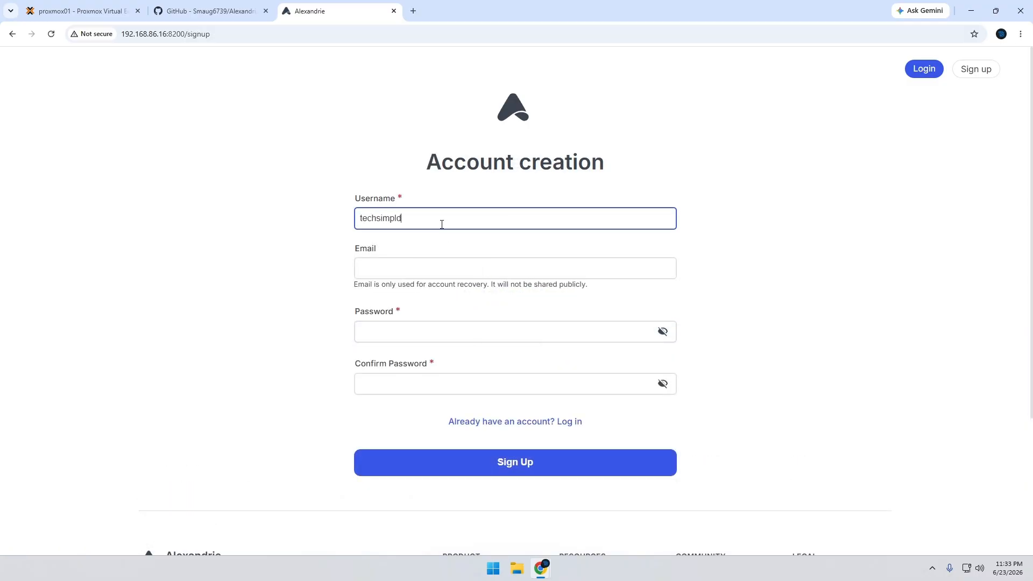
key(Tab)
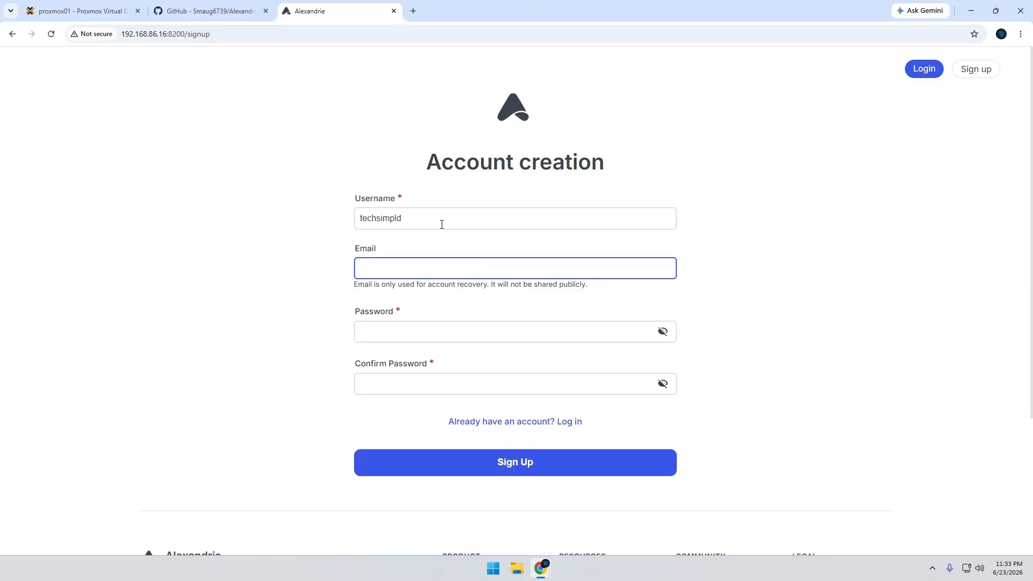
text(techsim)
key(BackSpace)
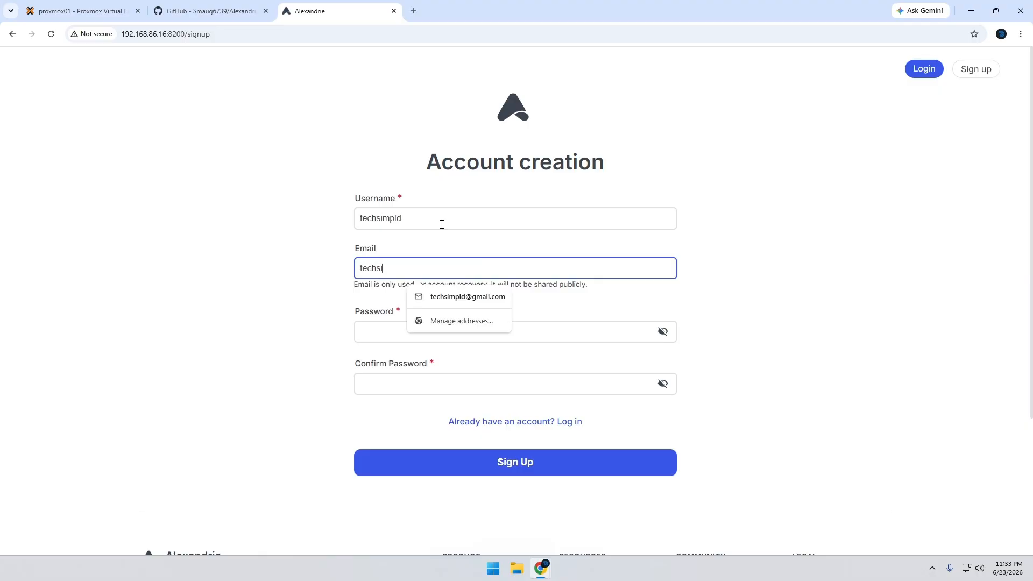
key(Down)
key(Return)
key(Tab)
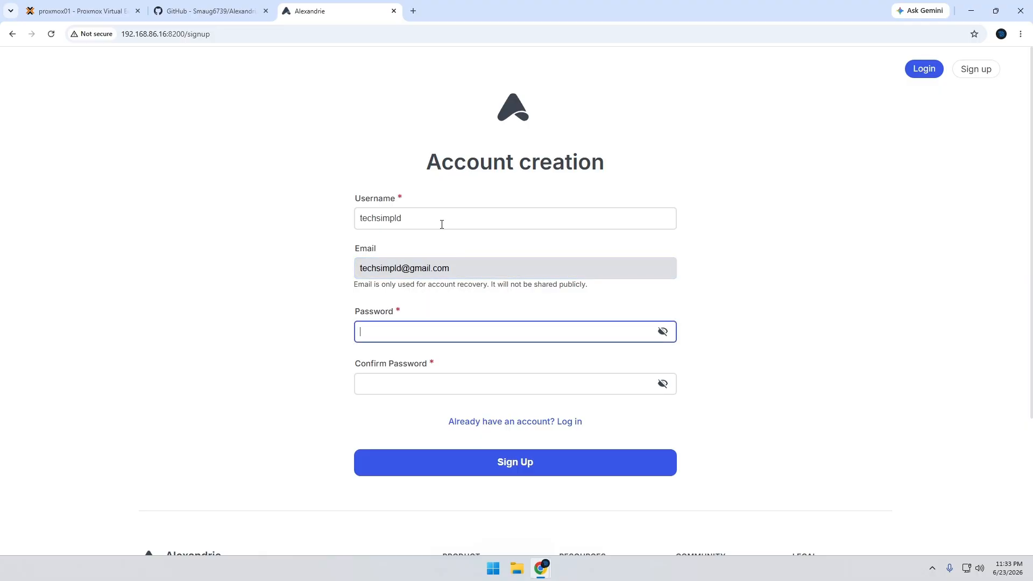
Enter and confirm the account password, submit the sign-up, and decline the browser's offer to save the password
text(•••••••••)
key(Tab)
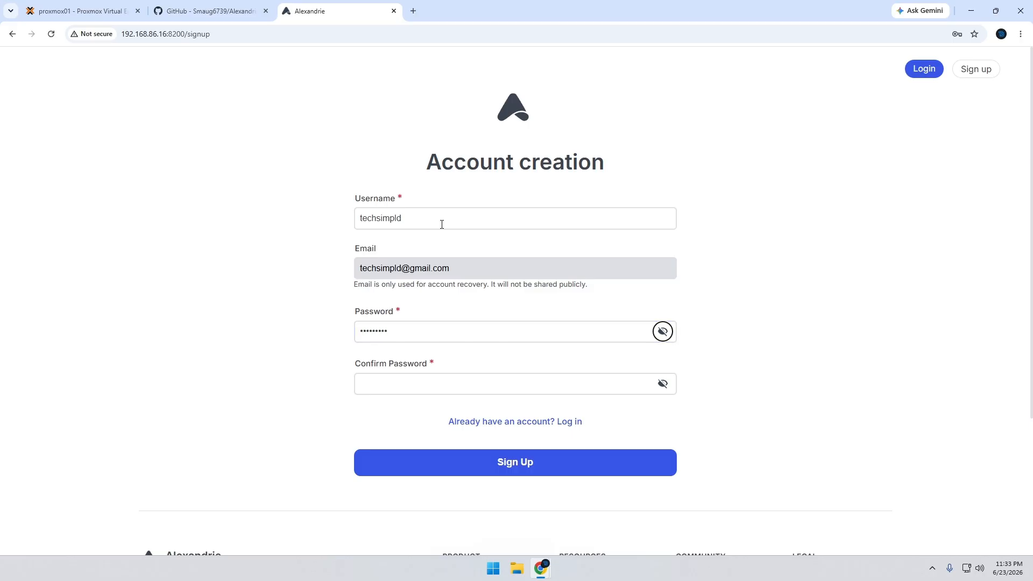
key(Tab)
text(•••••••••)
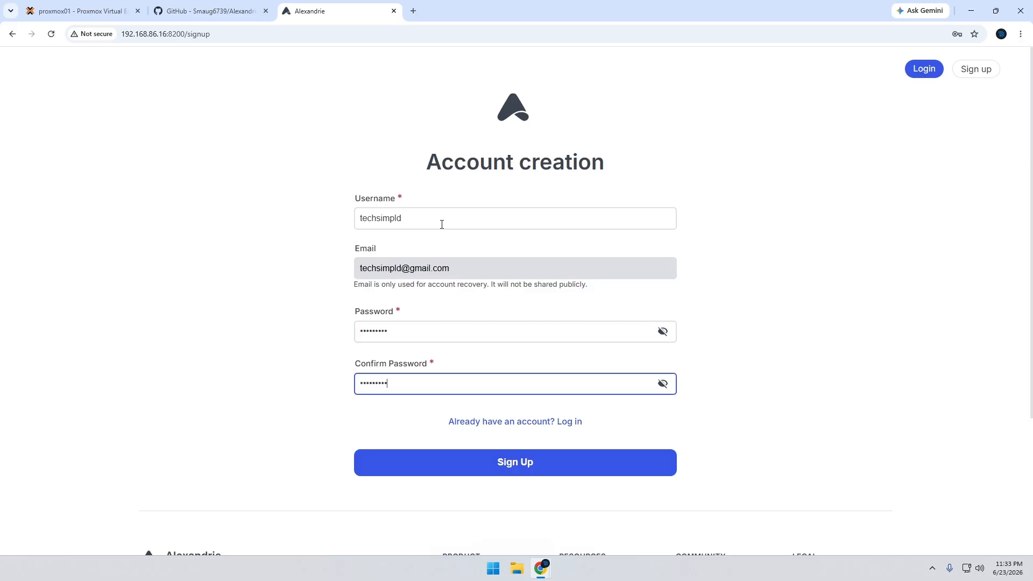
click(526, 469)
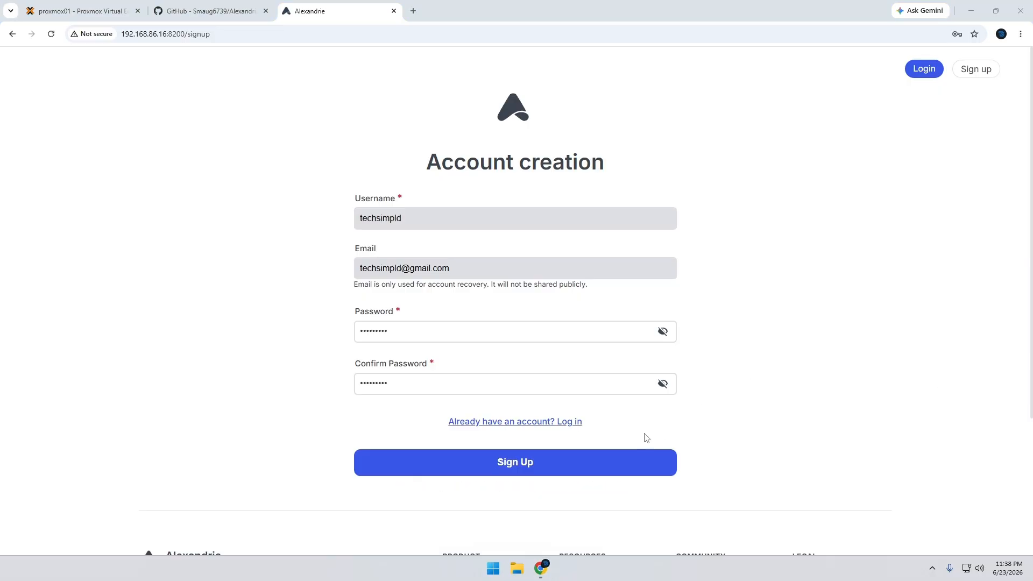
click(524, 472)
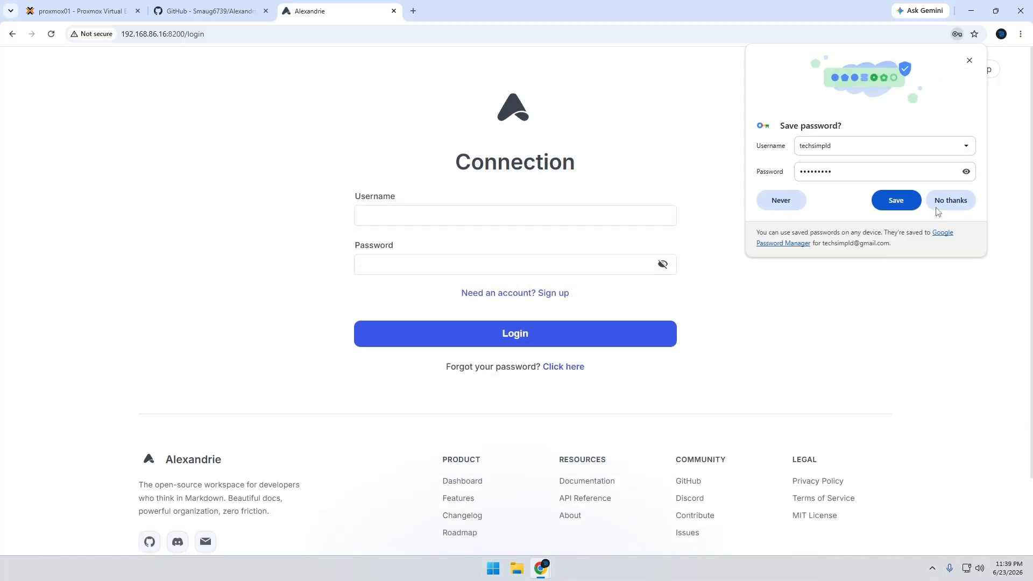
click(936, 208)
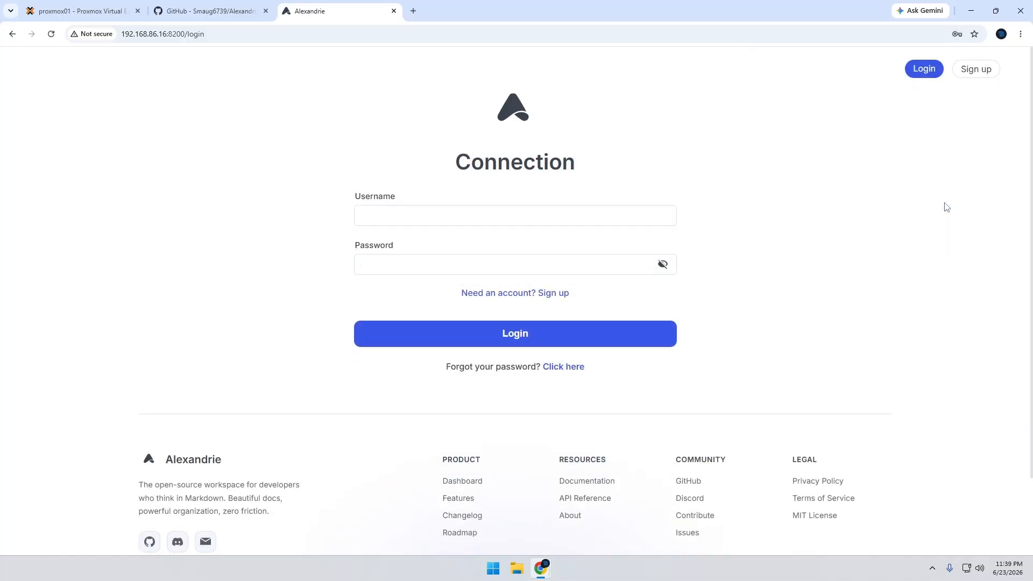
Log in as techsimpld with the account password and tell the browser never to save it for this site
click(511, 212)
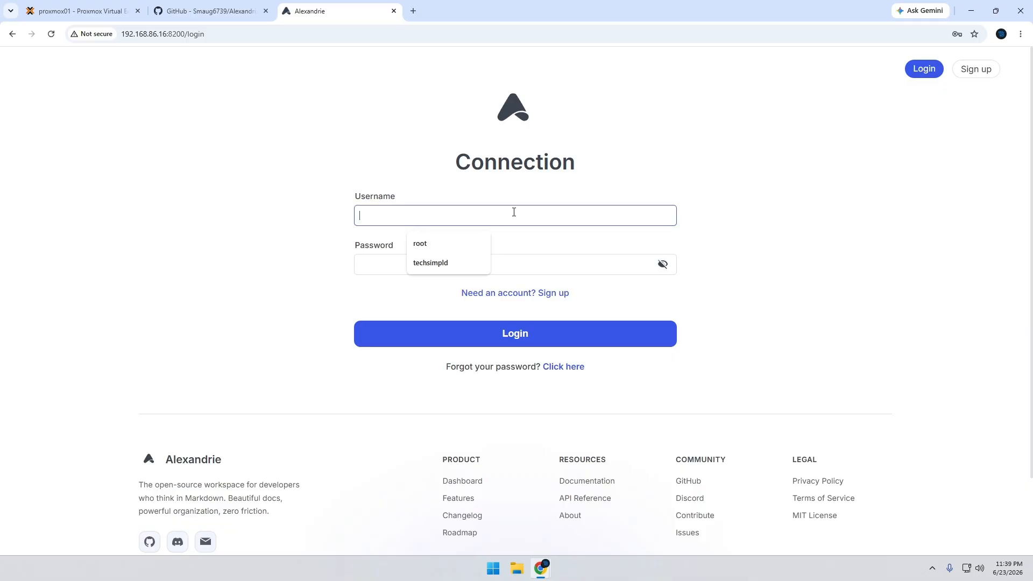
click(437, 263)
text(•••••••••)
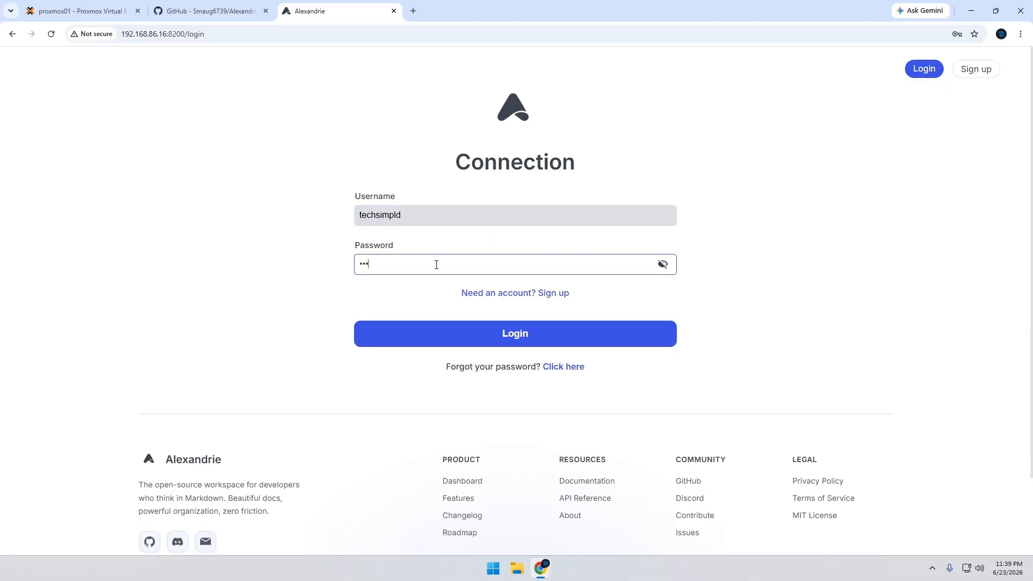
key(Return)
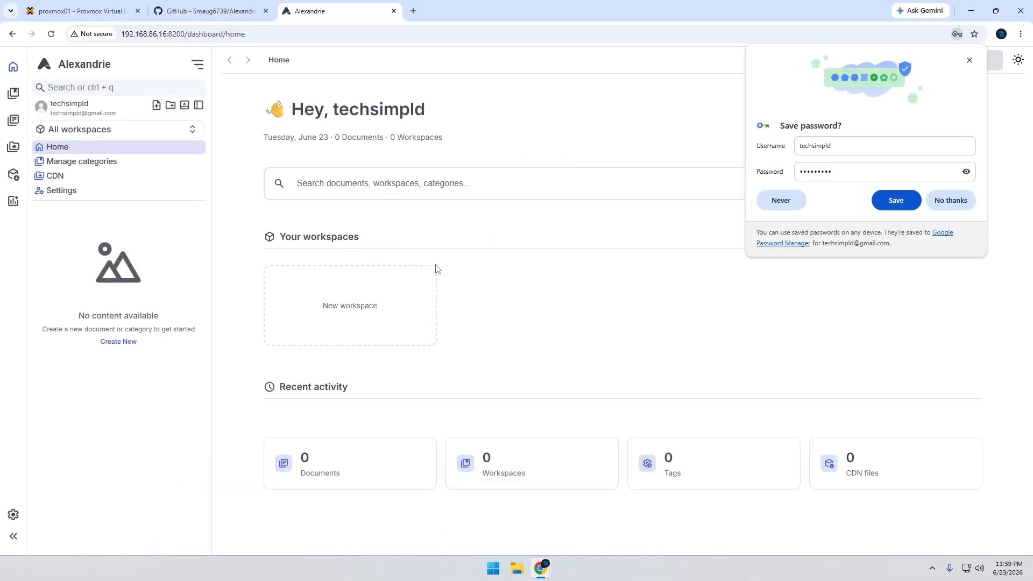
click(787, 202)
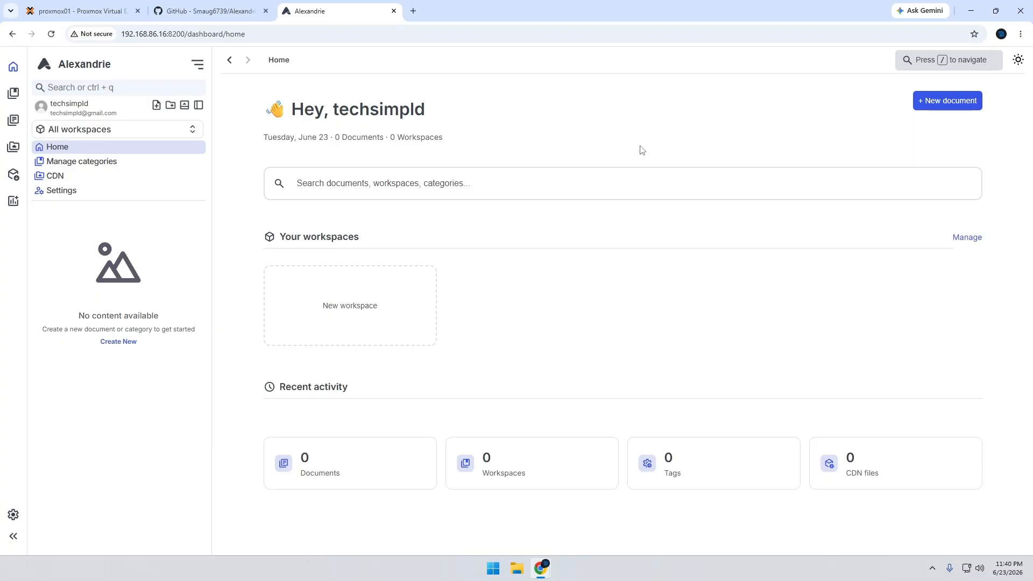
Open the account settings and enable dark mode in the appearance preferences
click(11, 514)
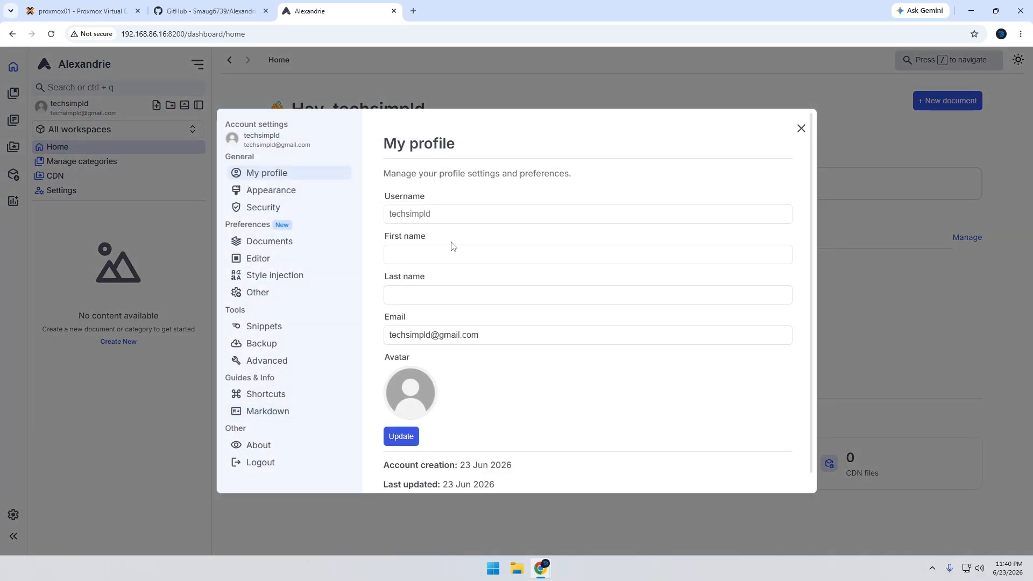
scroll(498, 321, down, 1)
scroll(498, 321, up, 1)
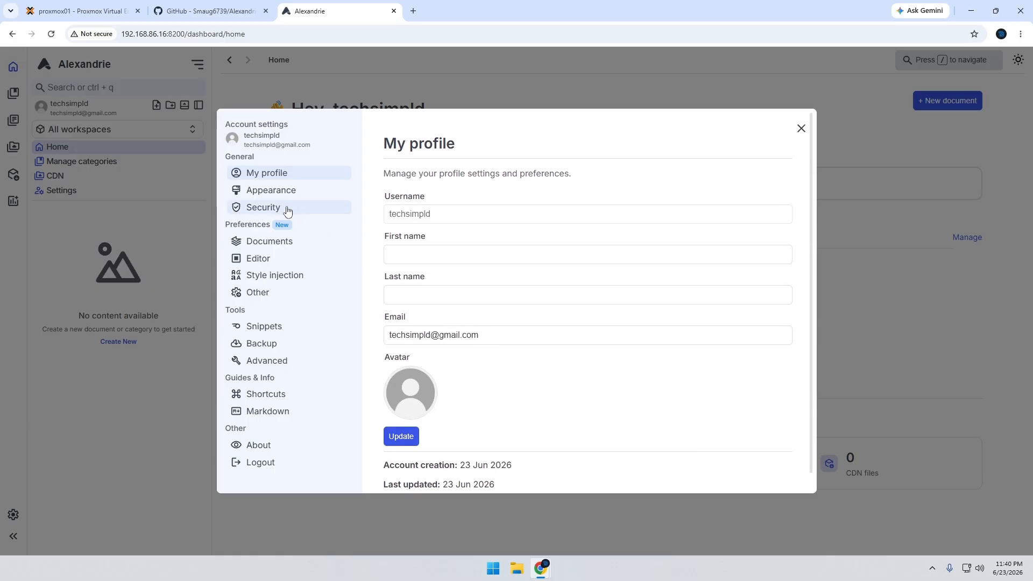
click(292, 193)
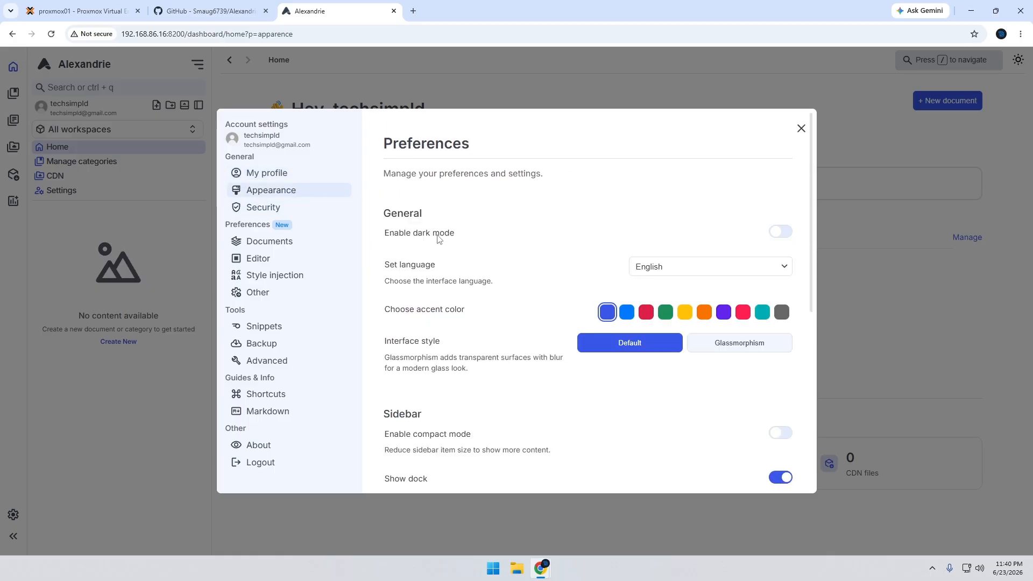
click(788, 237)
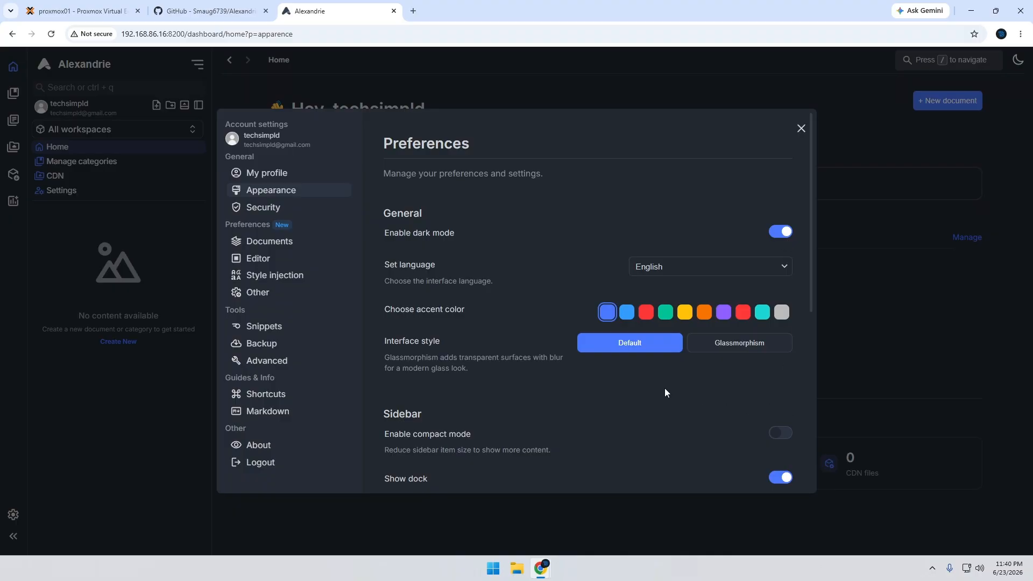
Compare the Default and Glassmorphism interface styles and set the interface style to Glassmorphism
click(742, 352)
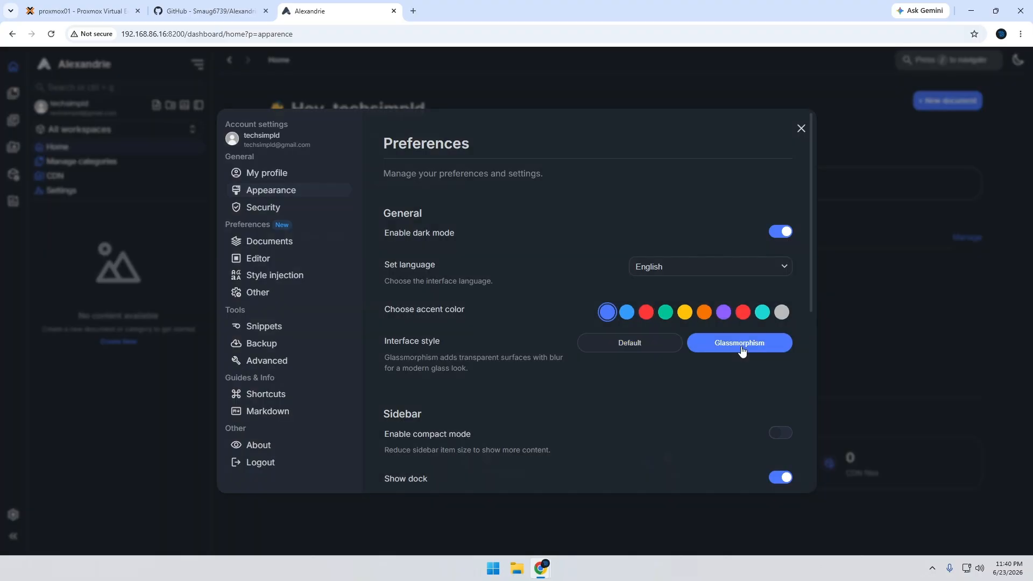
click(657, 350)
click(743, 349)
click(661, 347)
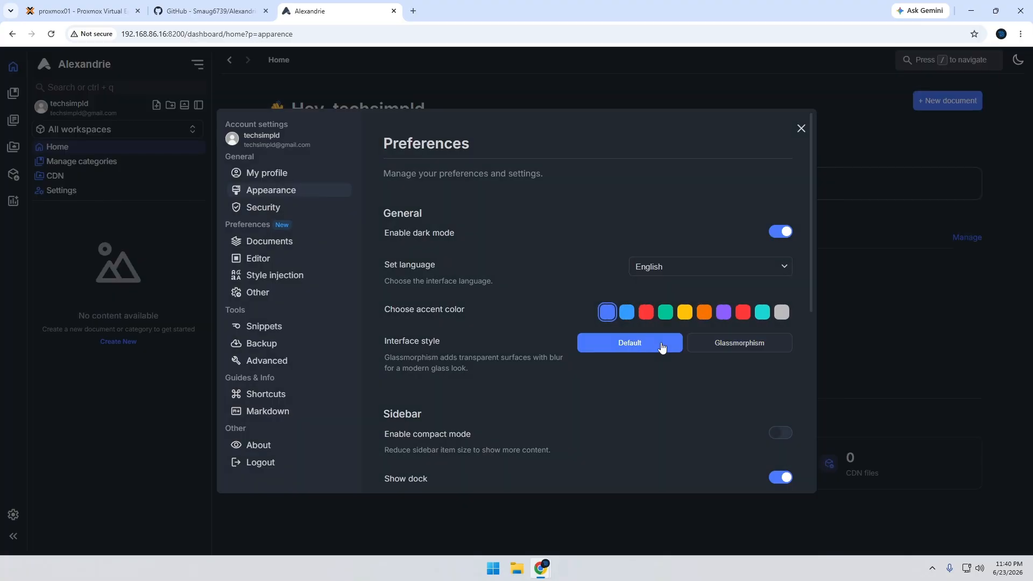
click(746, 351)
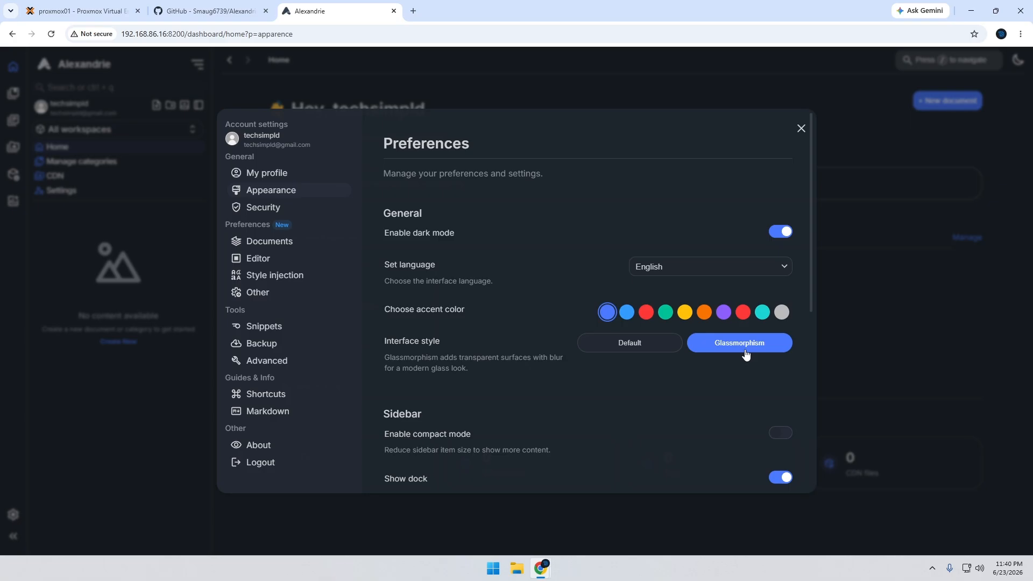
Review the sidebar and navbar appearance options, the security settings and the document preferences
scroll(721, 353, down, 1)
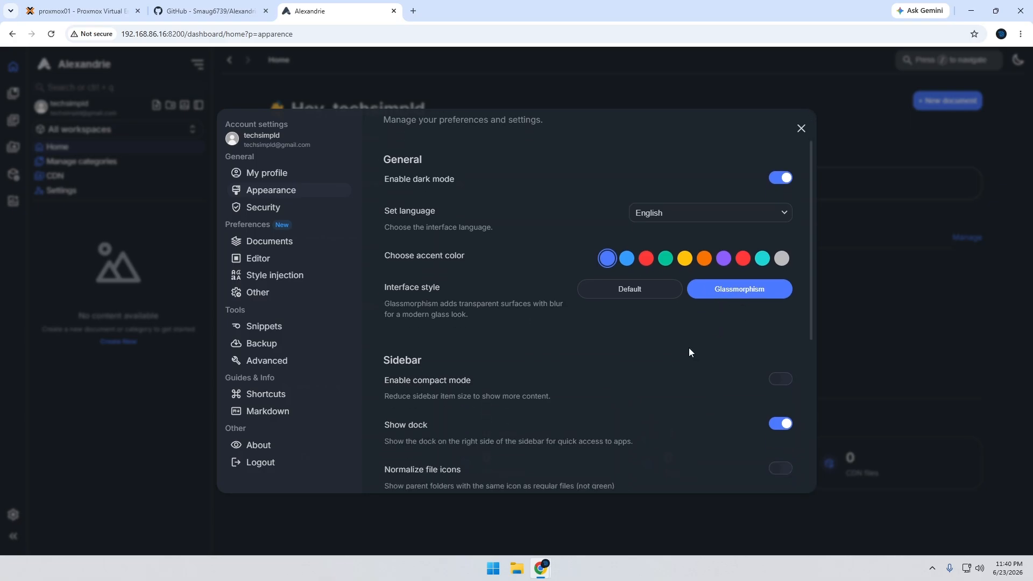
scroll(687, 350, down, 5)
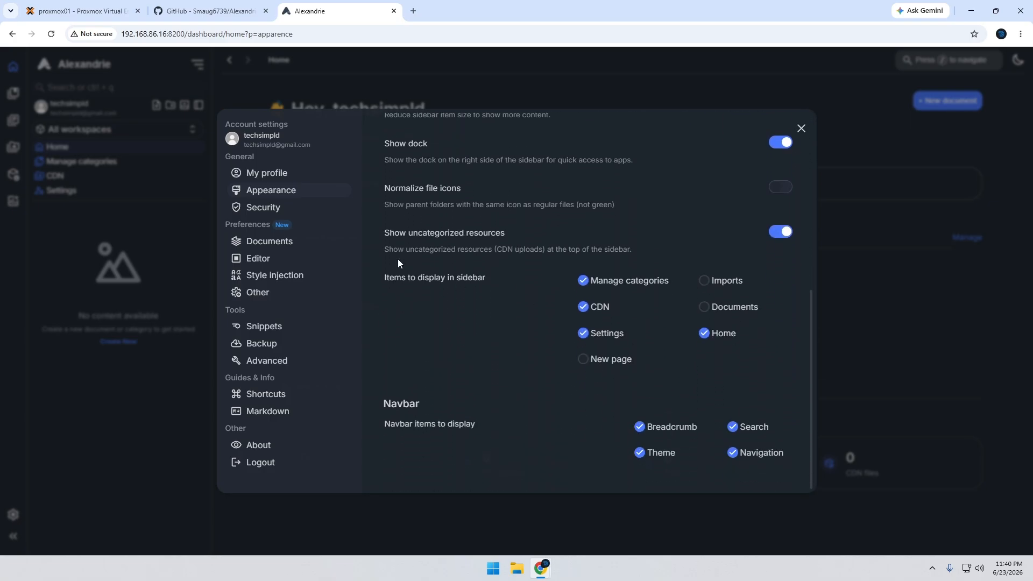
click(270, 208)
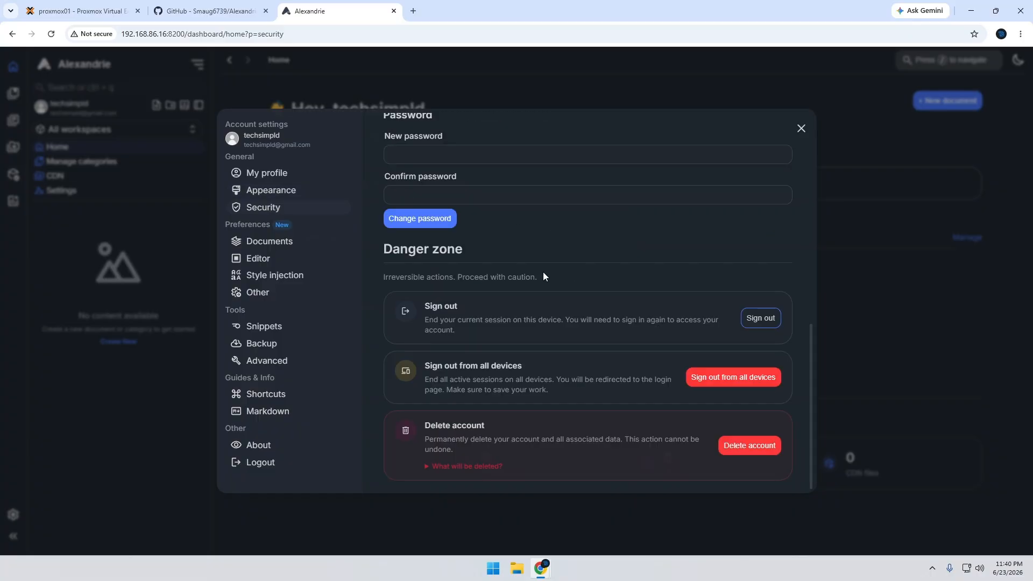
scroll(542, 275, up, 8)
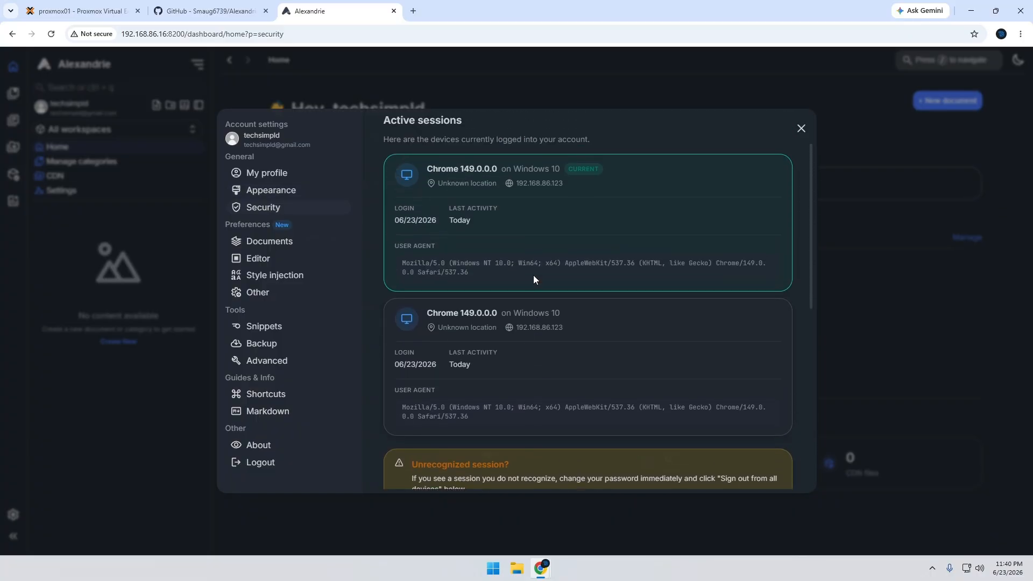
scroll(570, 278, up, 1)
scroll(602, 280, up, 1)
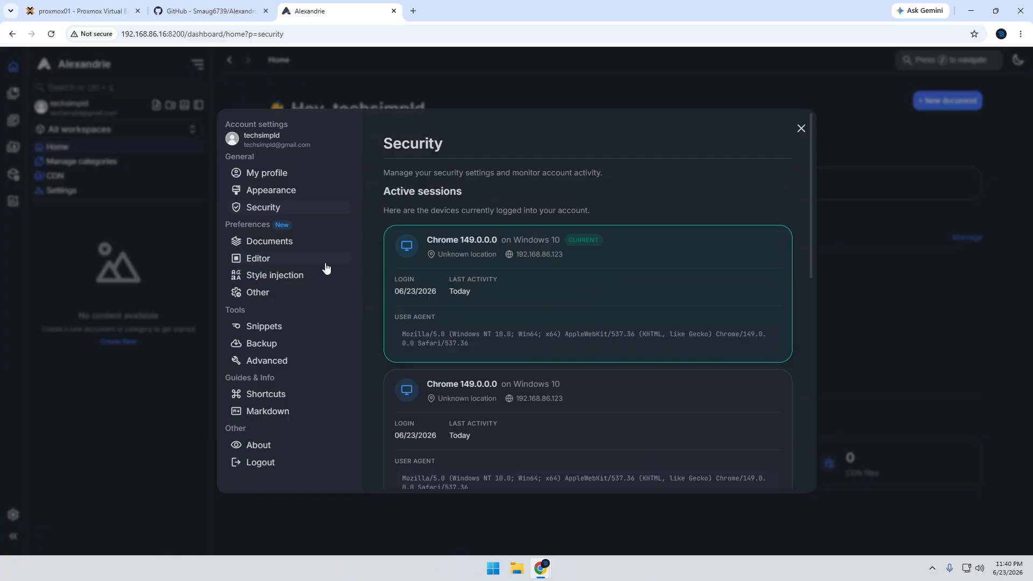
click(298, 245)
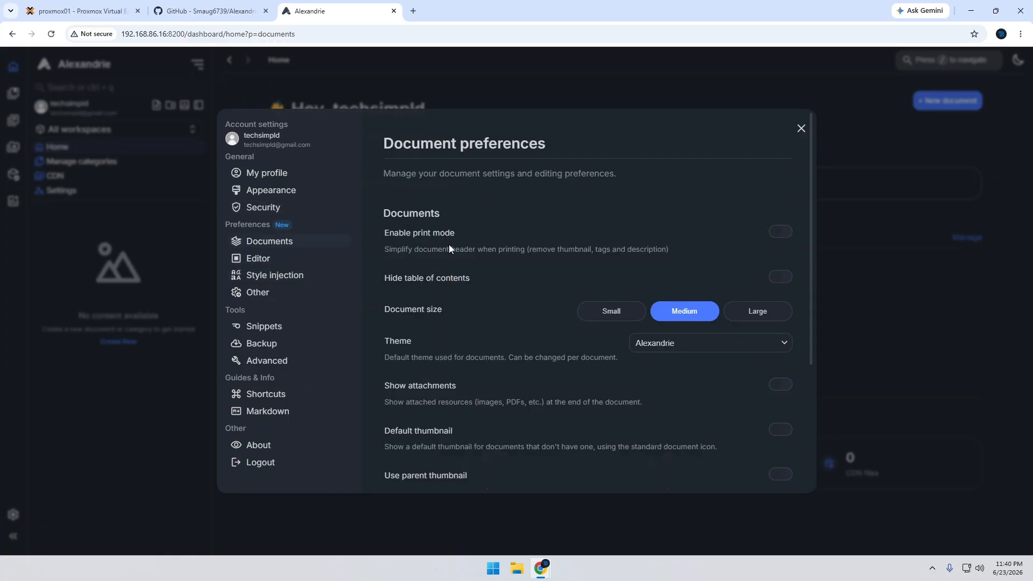
scroll(450, 246, down, 4)
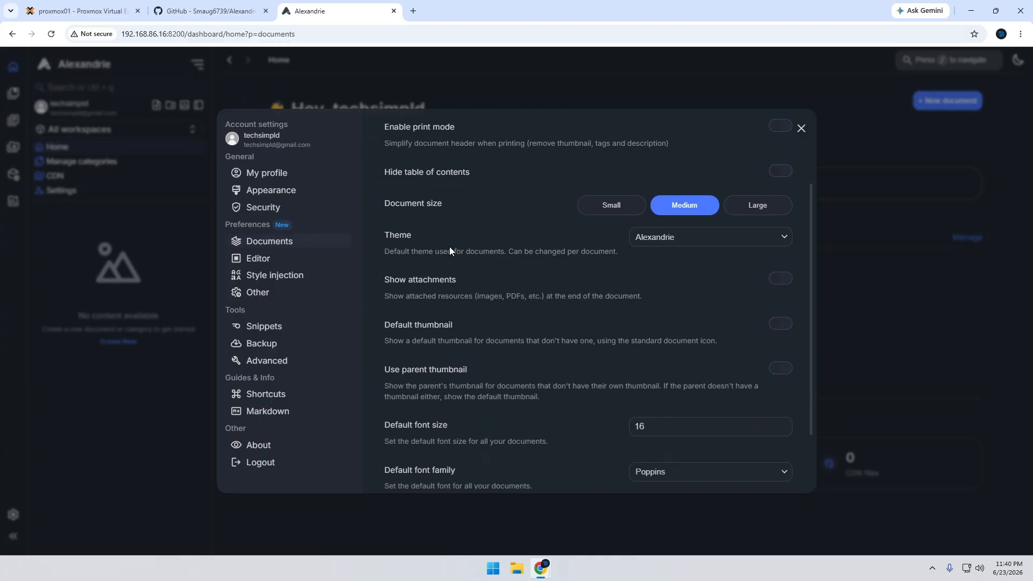
Review the editor preferences and close the account settings
click(291, 261)
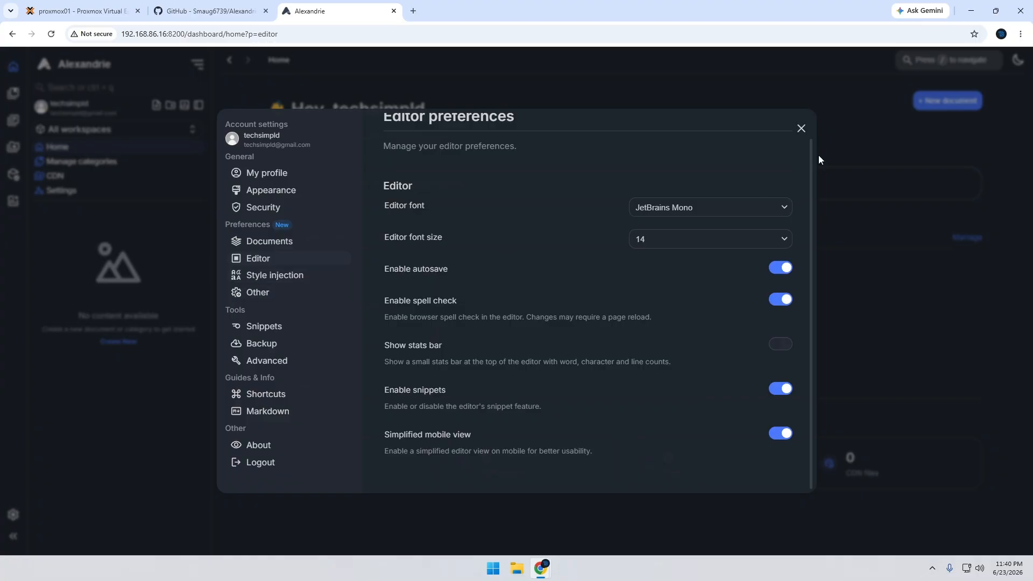
click(800, 130)
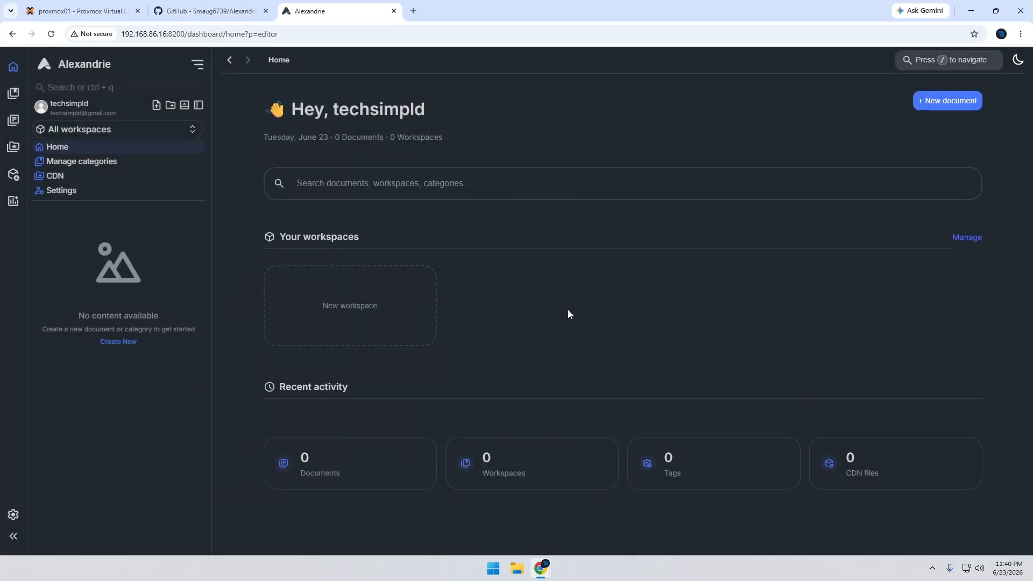
Create a green workspace named Project Alpha without a parent
click(376, 307)
click(388, 265)
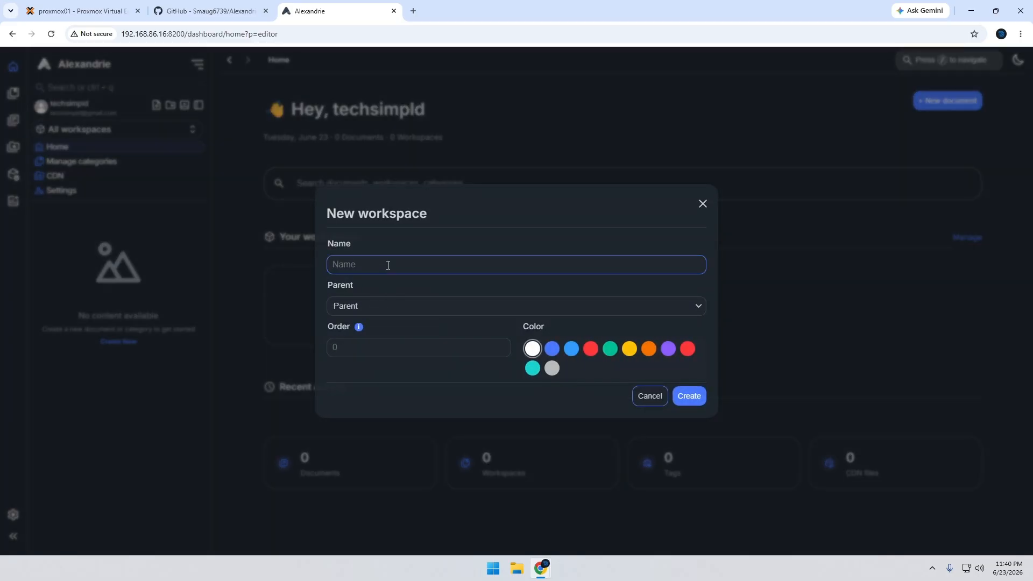
text(Project Alpha)
click(406, 309)
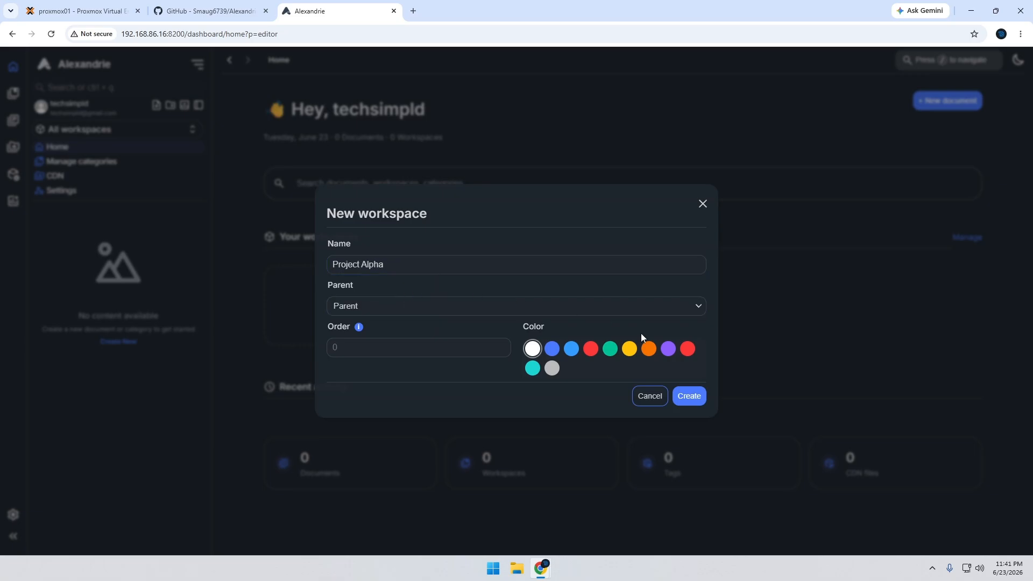
click(609, 353)
click(686, 398)
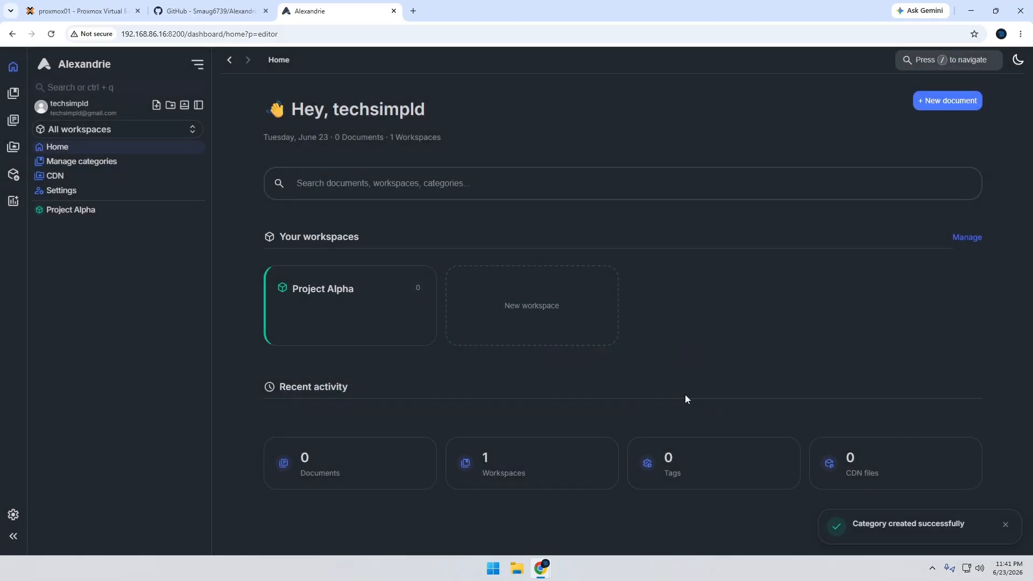
Open the Project Alpha workspace and examine the quick actions and advanced filters of the search dialog
click(330, 306)
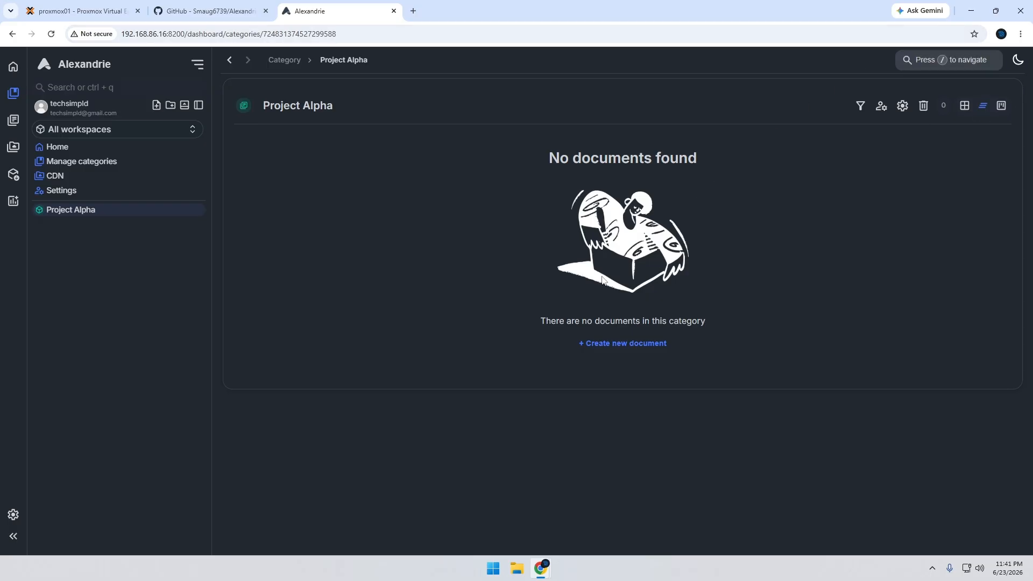
key(slash)
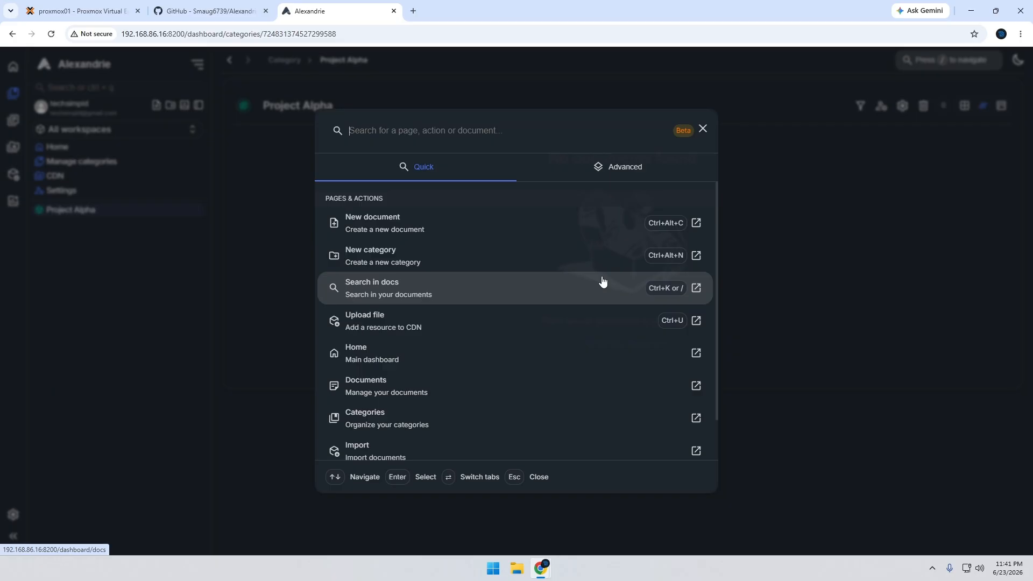
scroll(597, 290, down, 1)
scroll(573, 338, up, 1)
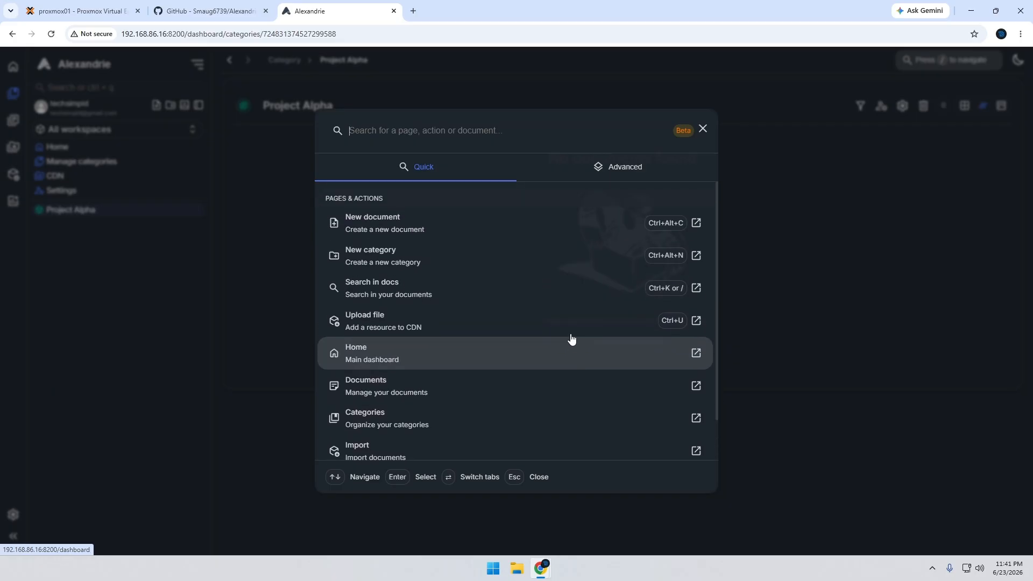
click(639, 167)
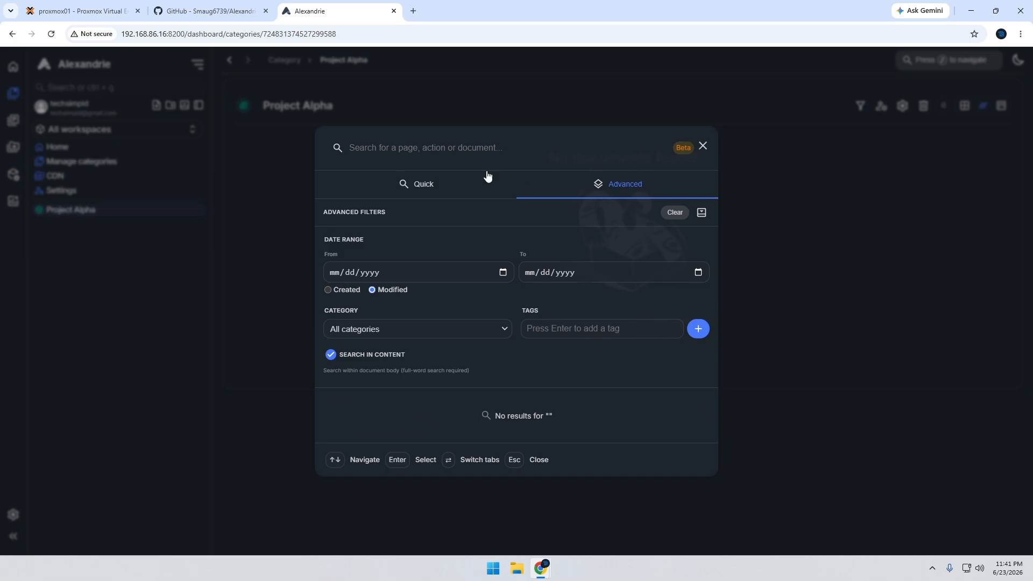
click(439, 184)
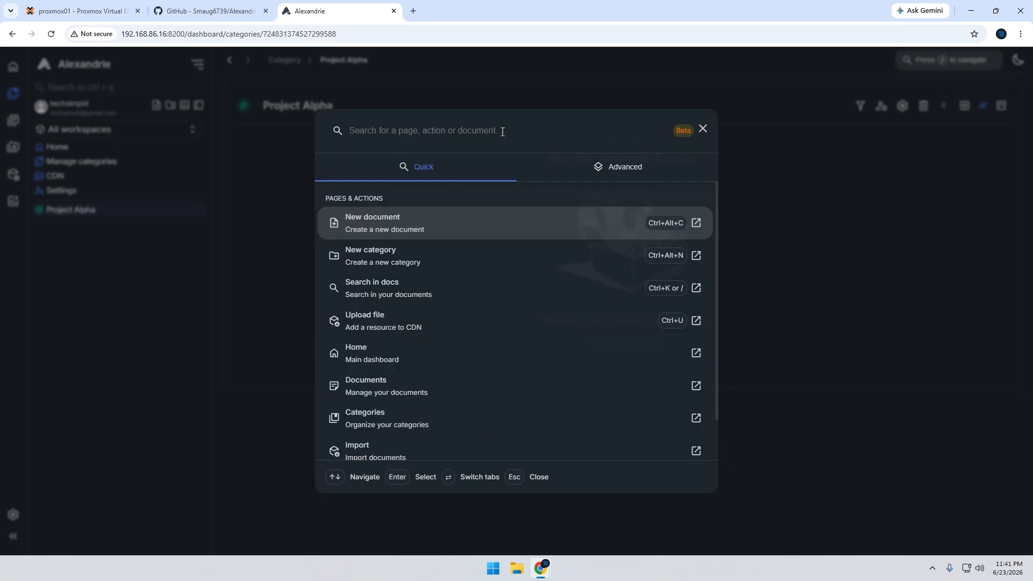
click(703, 130)
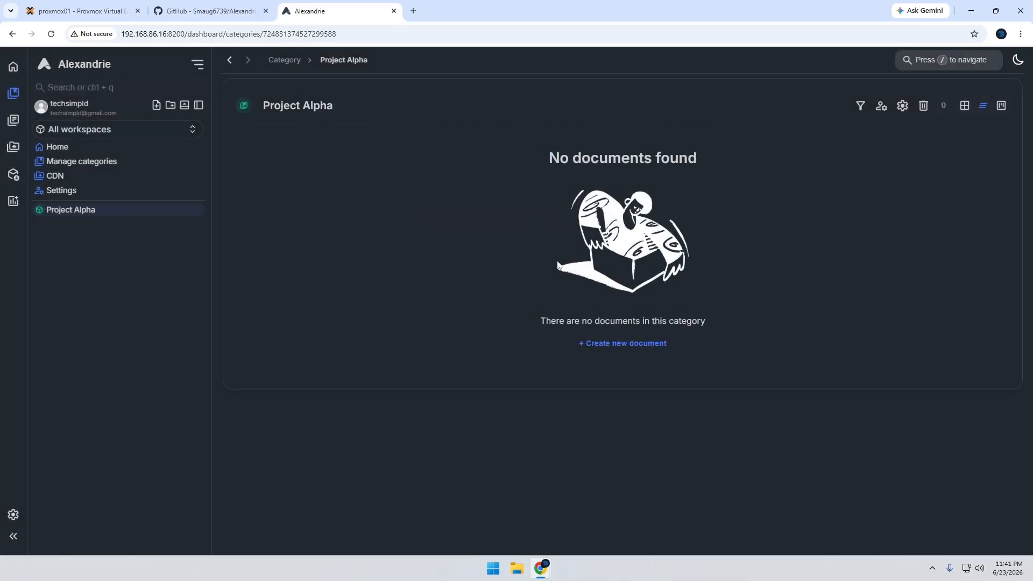
Start a new document from the Project Alpha workspace and add the tag "Test Tag" to it
click(614, 343)
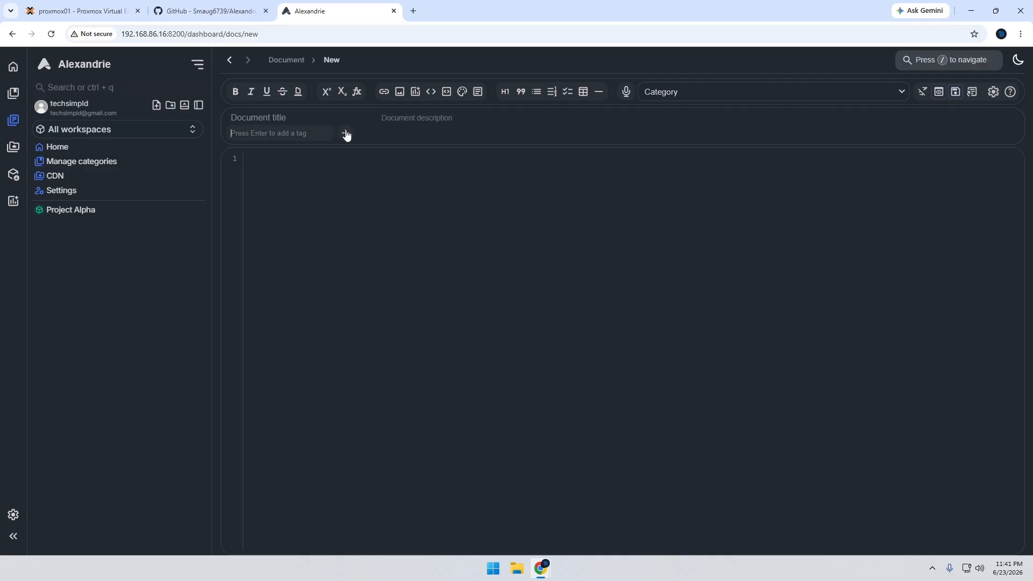
click(292, 132)
text(Test Tag)
key(Return)
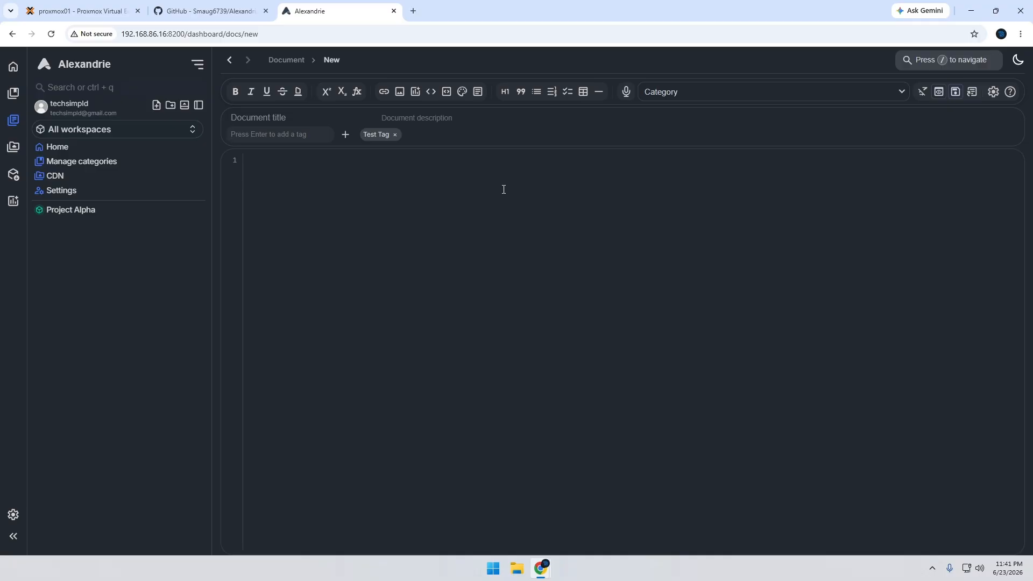
Title the document "Overview" and give it the description "This is an overview document"
click(285, 117)
text(Overview)
key(Tab)
text(This is an)
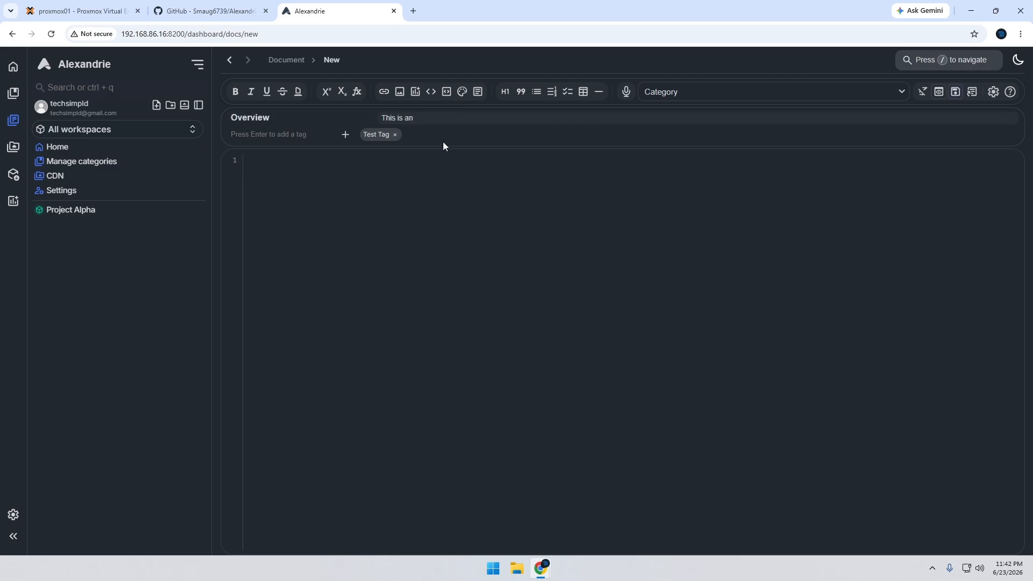
text( overview document)
Write a bulleted list in the document body with the items "Testing this", "This is a list" and "Hello World"
text(- )
text(Testing this)
key(Return)
text(This is a list - )
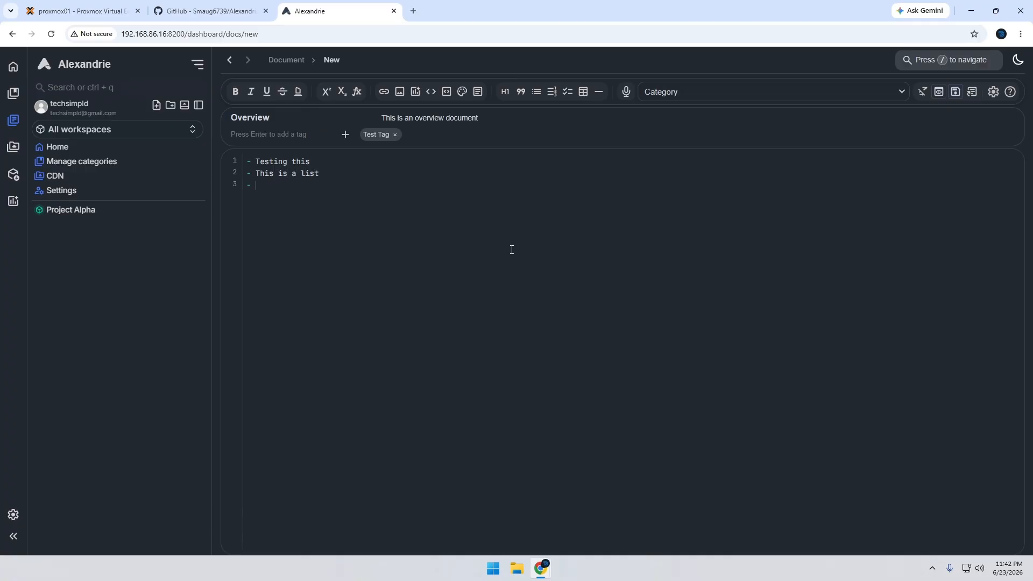
text(Hello World)
Show the live preview and add the Markdown headings "# Heading", "## Heading 2" and "### Heading 3" below the list
click(940, 93)
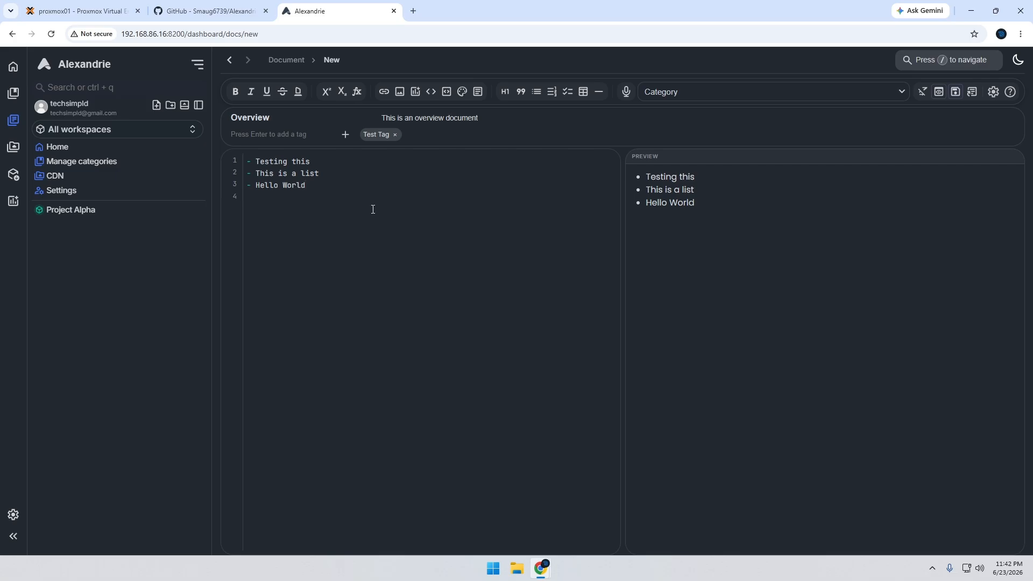
text(# HEading)
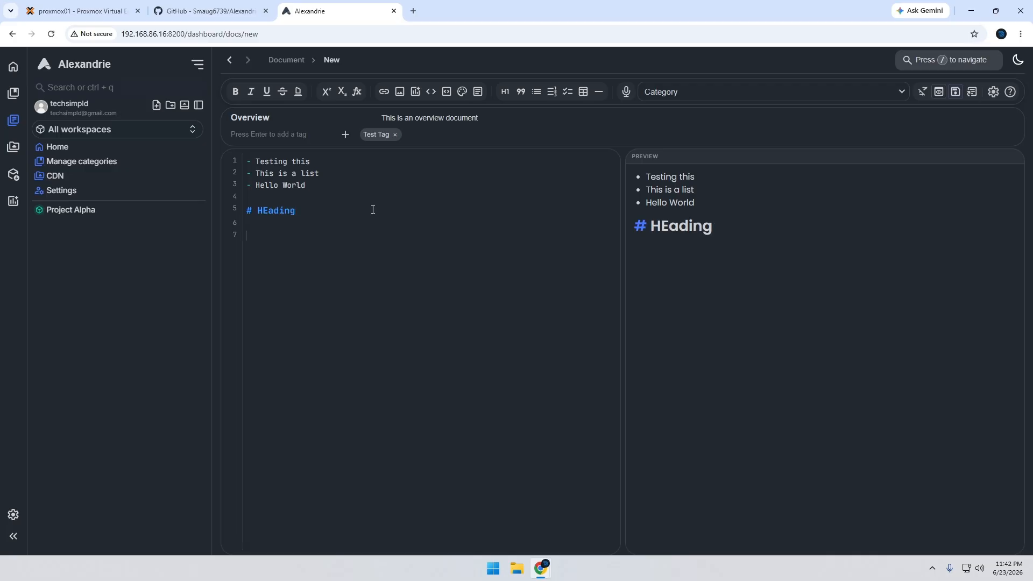
key(BackSpace)
key(BackSpace)
key(BackSpace)
key(BackSpace)
key(BackSpace)
key(BackSpace)
key(BackSpace)
key(BackSpace)
text(eading)
key(Return)
key(Return)
text(## Heading 2  )
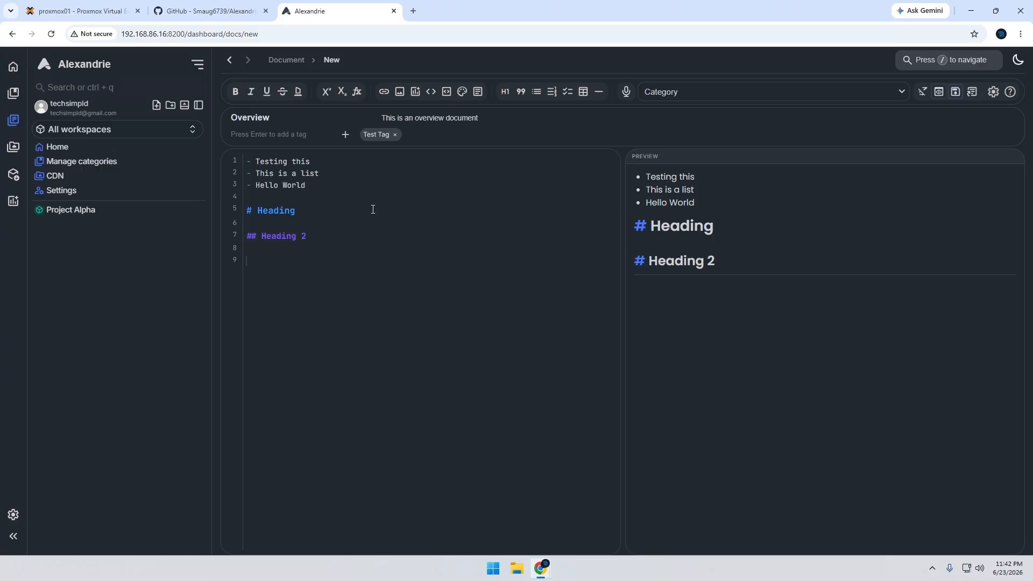
text(### Heading 3)
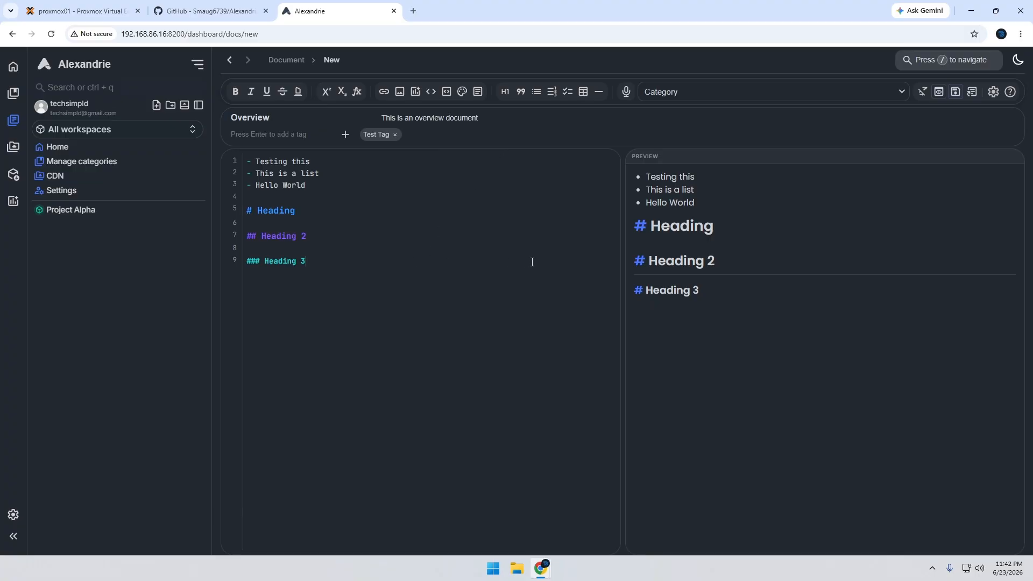
Capture a screenshot of the preview content and paste it as an image below Heading 3
key(super+shift+s)
drag(607, 136, 785, 350)
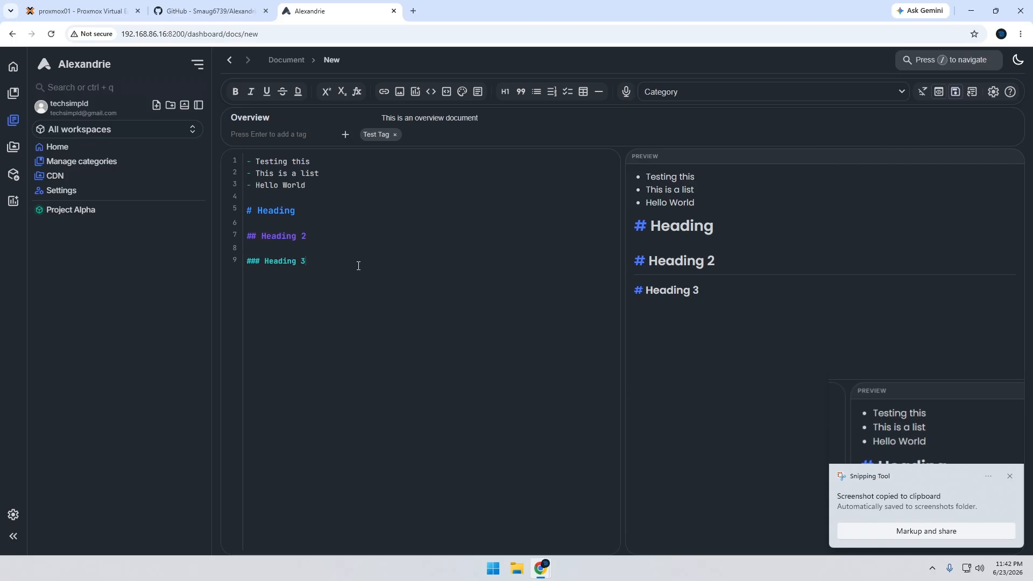
key(ctrl+v)
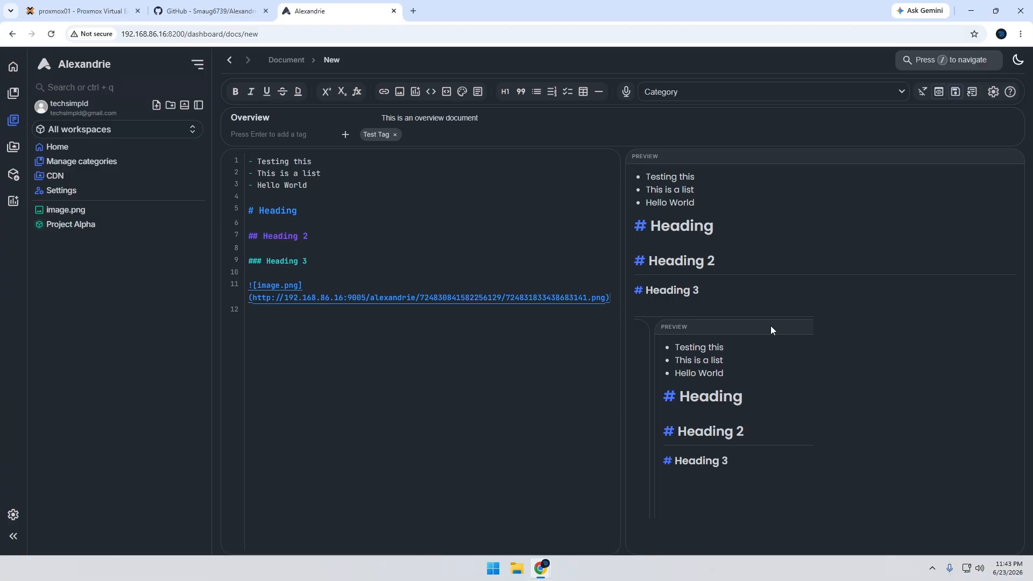
Save the document and open the rendered Overview page
click(955, 92)
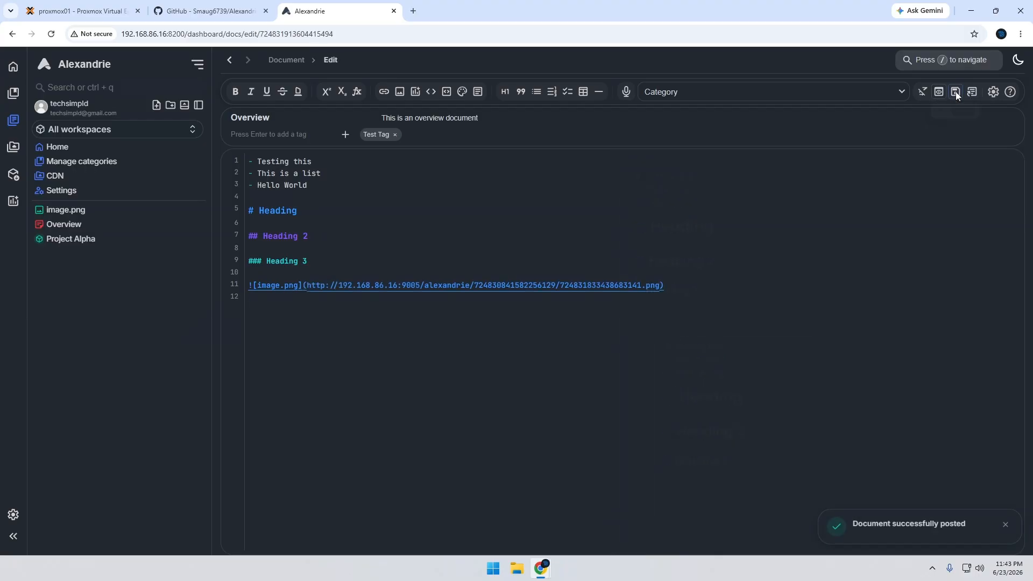
click(80, 225)
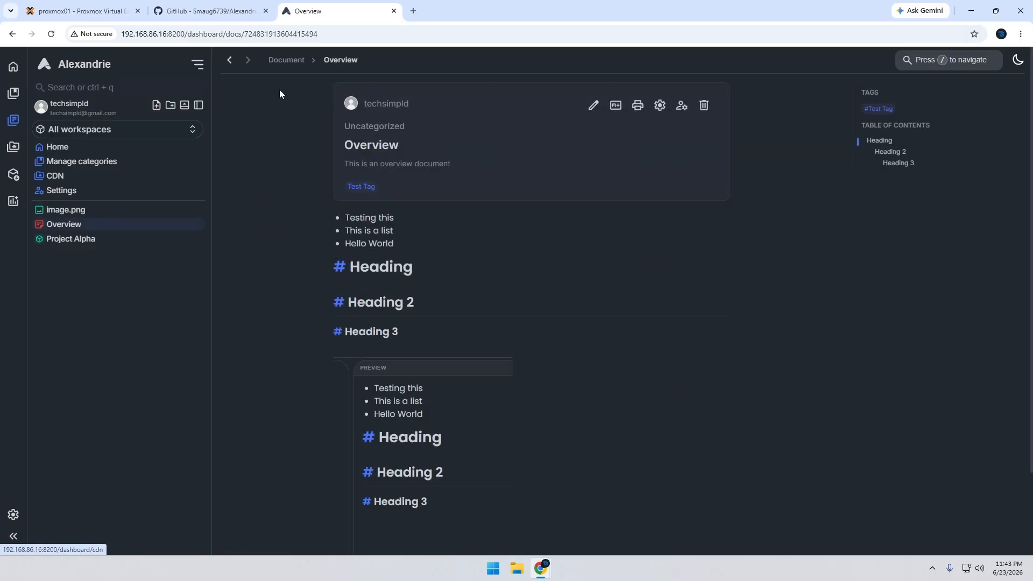
click(286, 60)
click(230, 60)
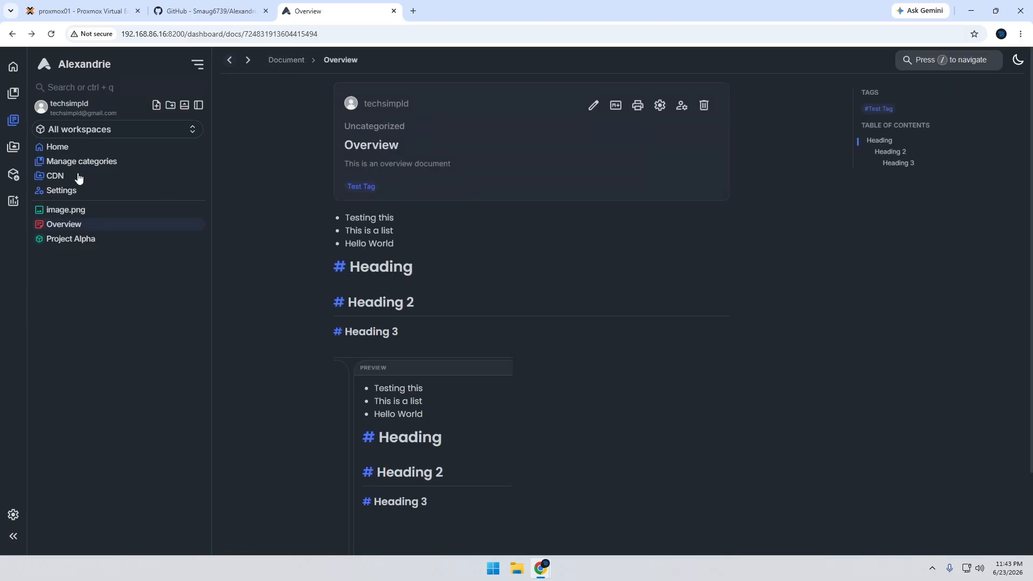
Open the Project Alpha workspace and move the Overview document into it
click(64, 238)
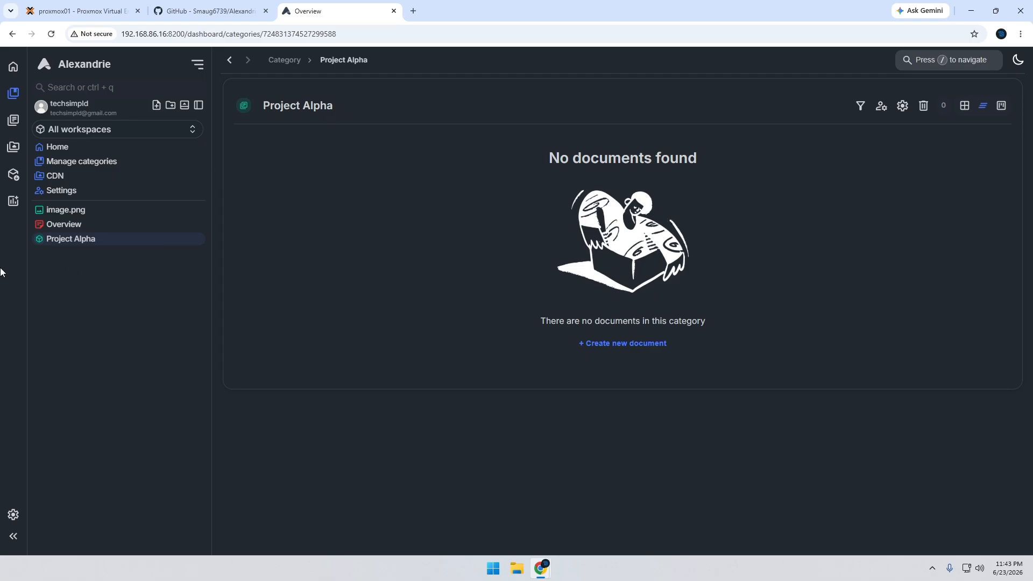
drag(60, 230, 74, 238)
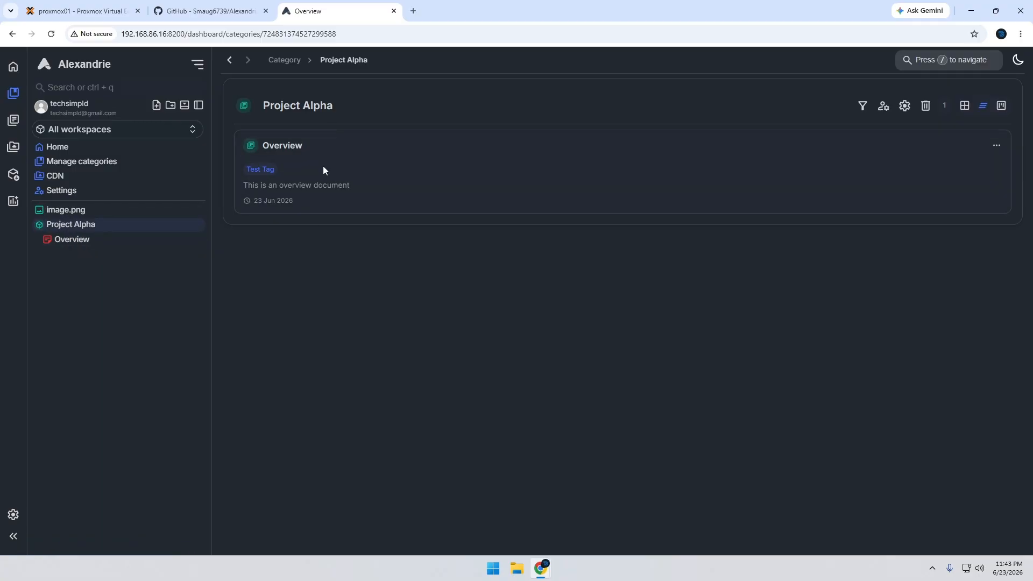
Open the Overview document from Project Alpha and look through its rendered list, headings and image
click(284, 145)
scroll(544, 296, down, 2)
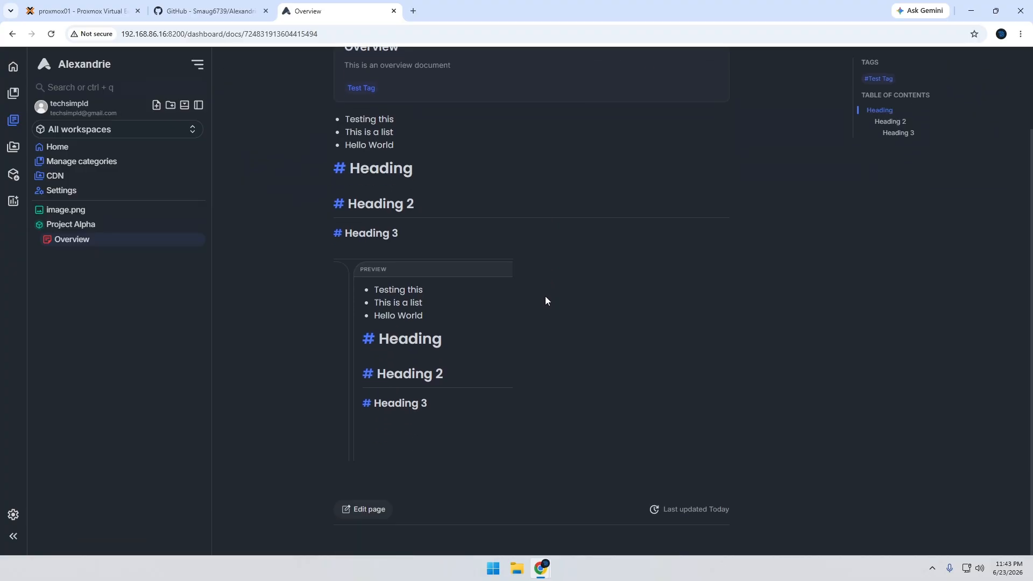
scroll(545, 299, up, 2)
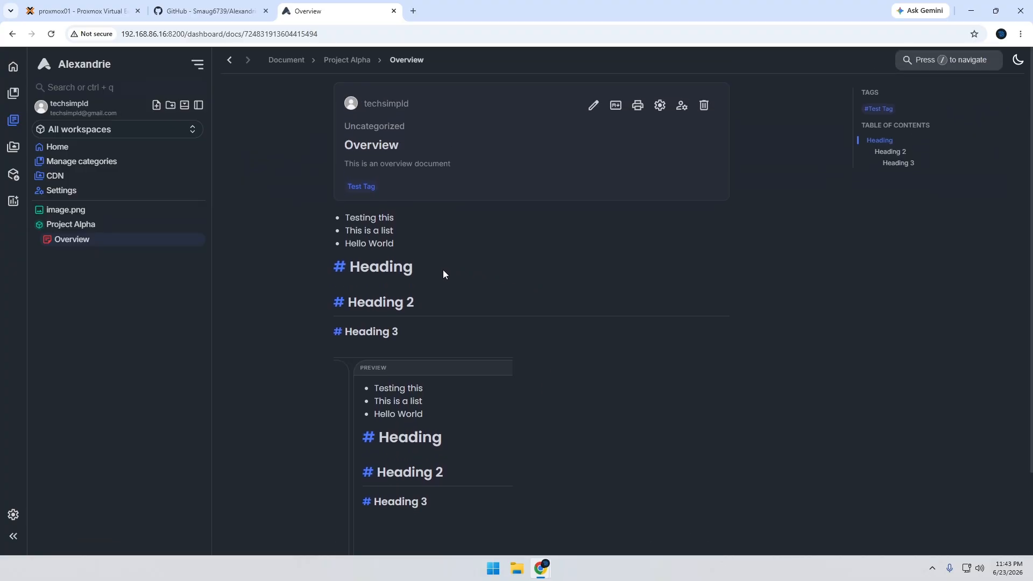
scroll(571, 224, down, 2)
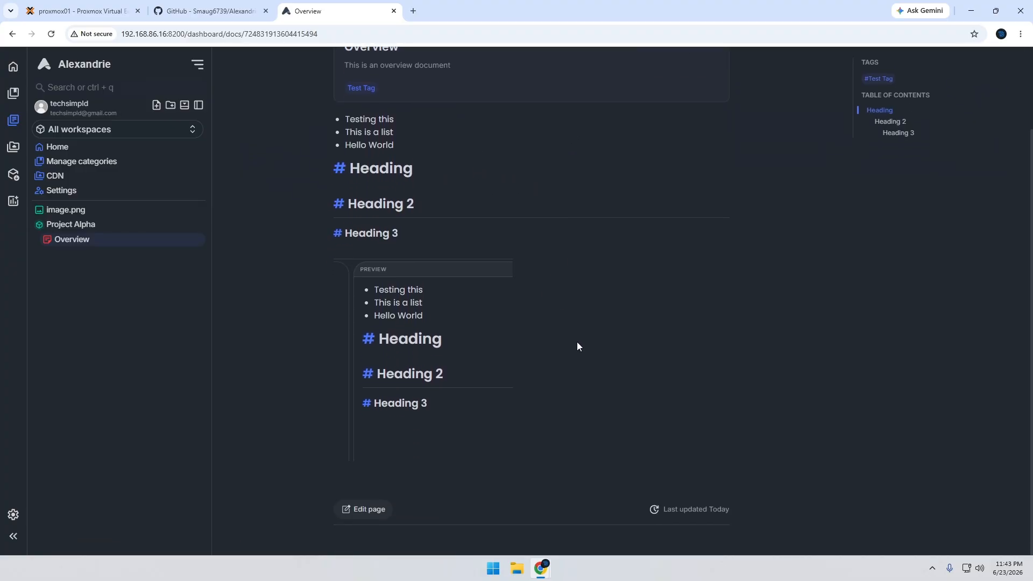
scroll(653, 404, up, 2)
scroll(774, 240, down, 2)
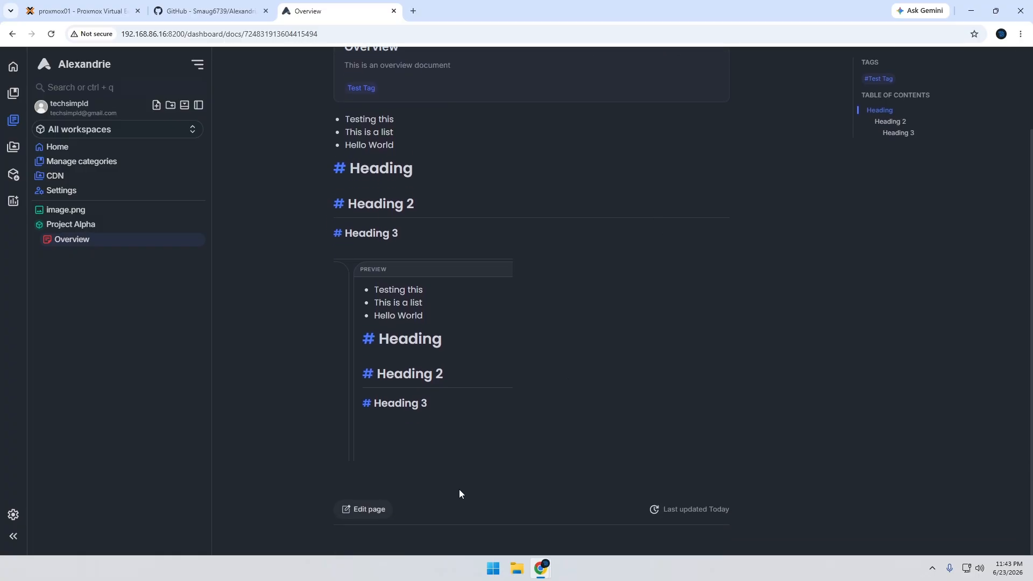
Reopen the Overview document for editing with the preview shown and add the inline code "var int health = 0" below the image
click(359, 516)
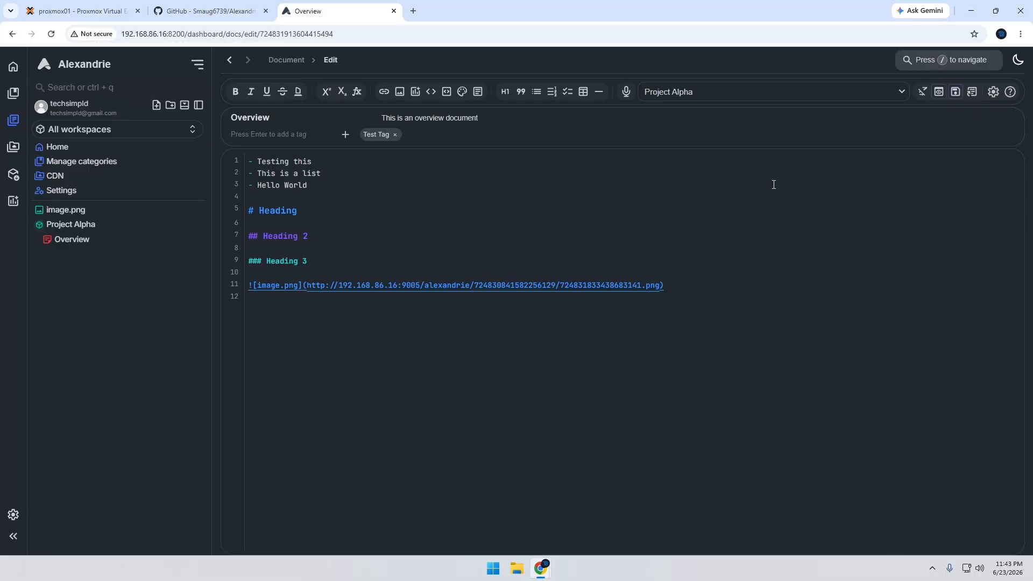
click(938, 91)
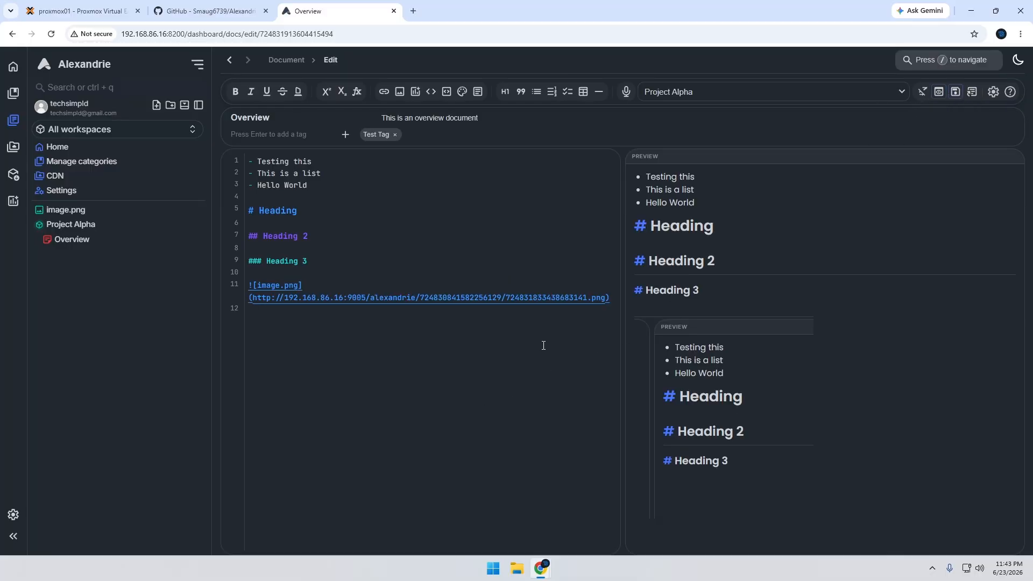
click(612, 301)
key(Return)
key(Return)
click(448, 96)
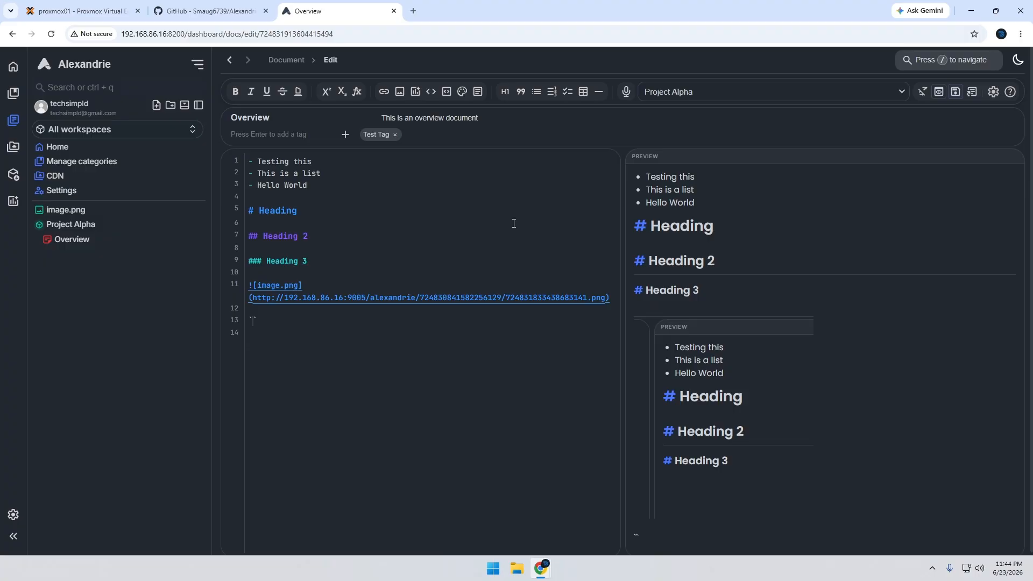
text(var int health)
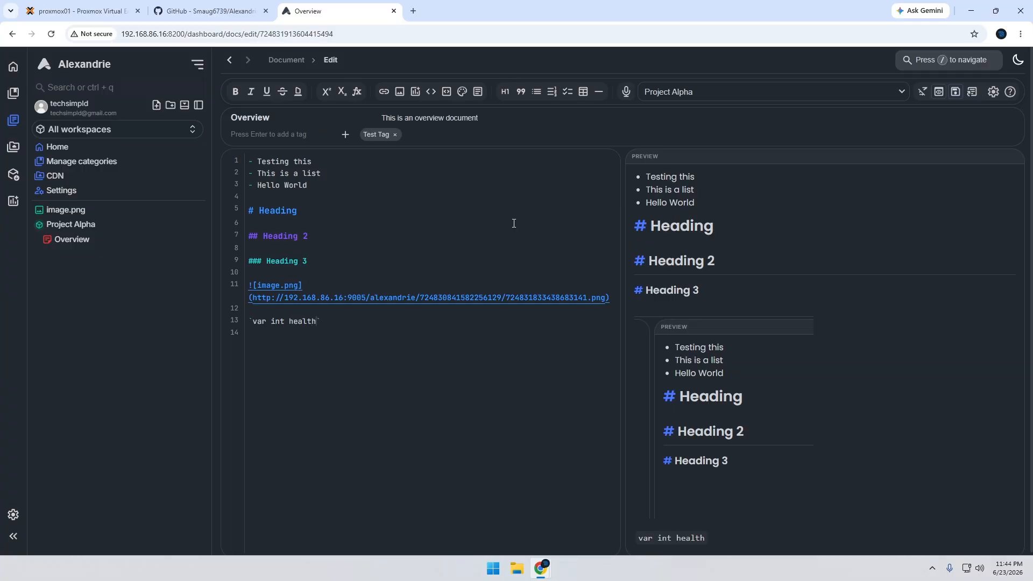
text( = 0-)
scroll(772, 506, down, 2)
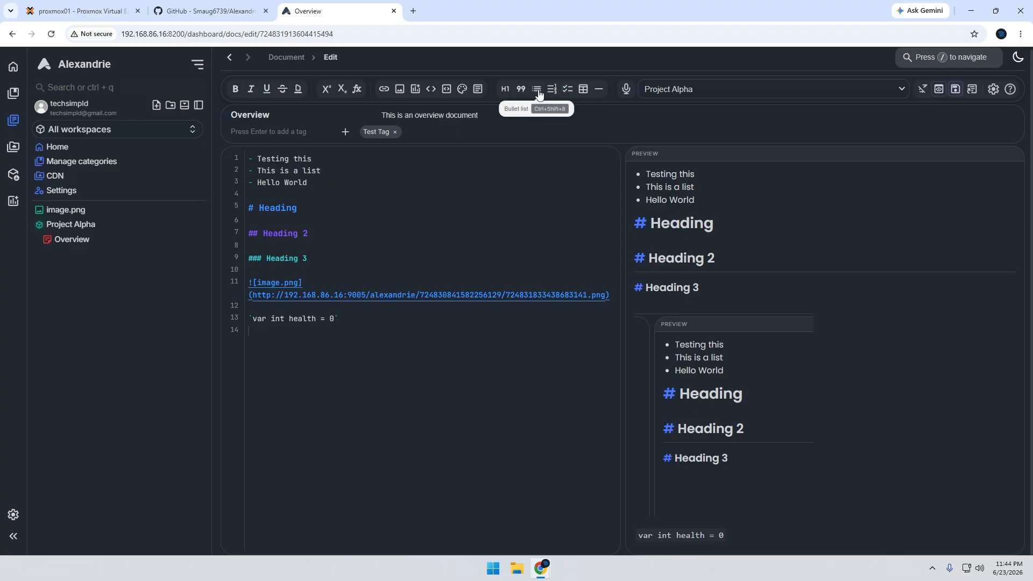
Insert a horizontal rule below the inline code in the Overview document
click(389, 324)
key(Return)
key(Return)
click(599, 89)
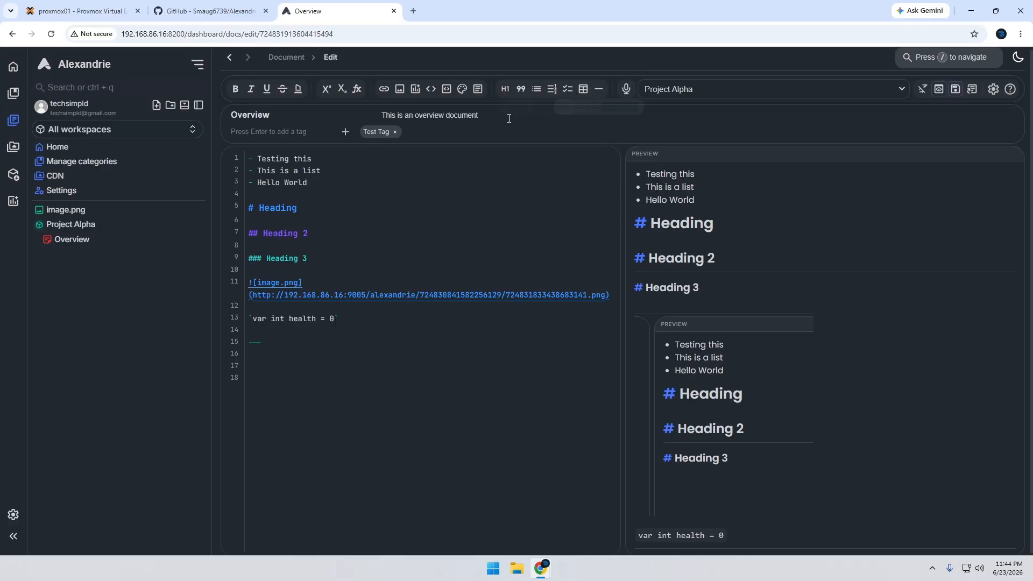
Add a numbered list below the horizontal rule with the entries "Item 1" and "Item 2", and check it in the preview
click(252, 369)
click(551, 89)
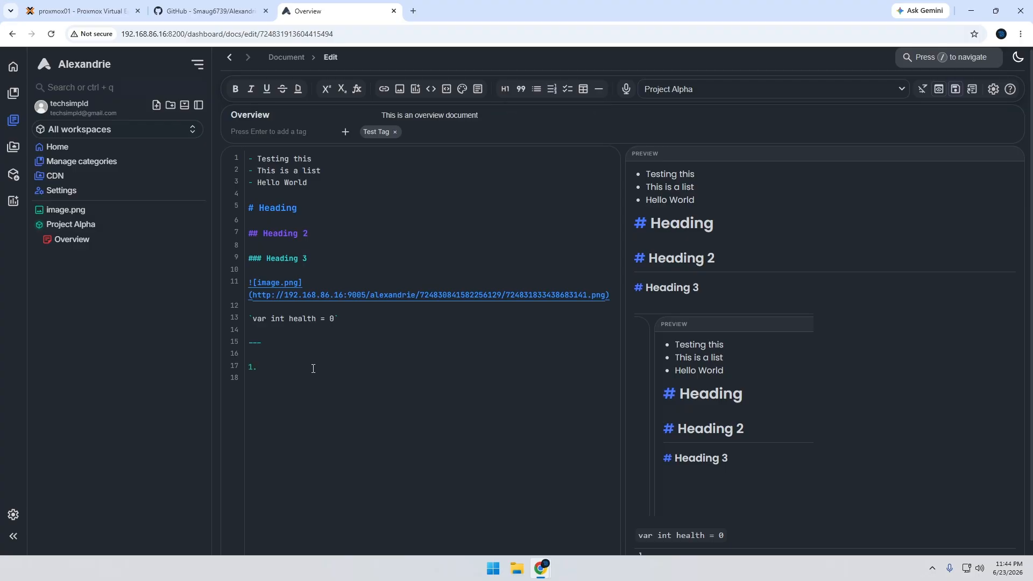
text(Items 1)
key(BackSpace)
text(1)
key(Return)
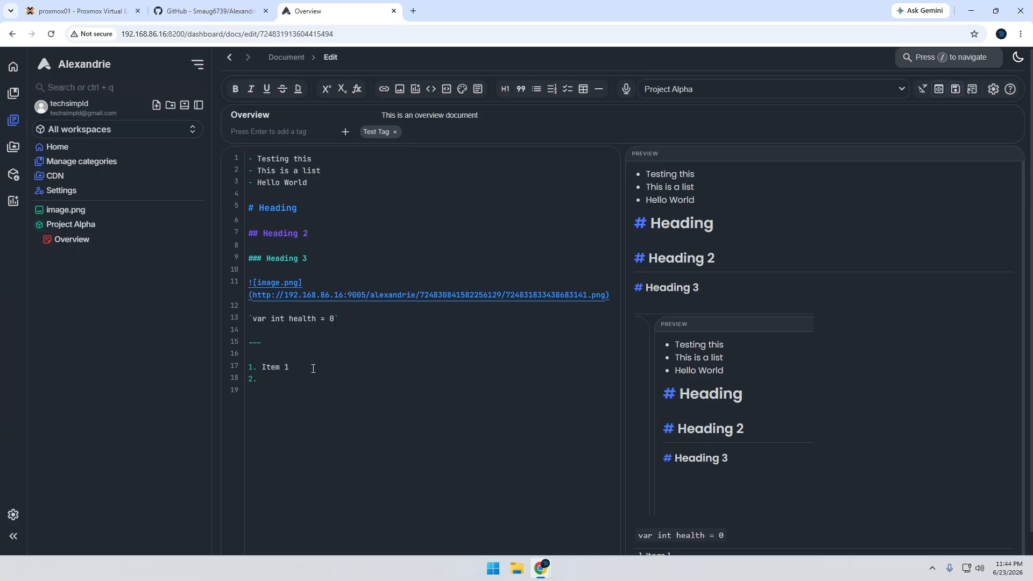
text(Item 2)
scroll(735, 463, down, 1)
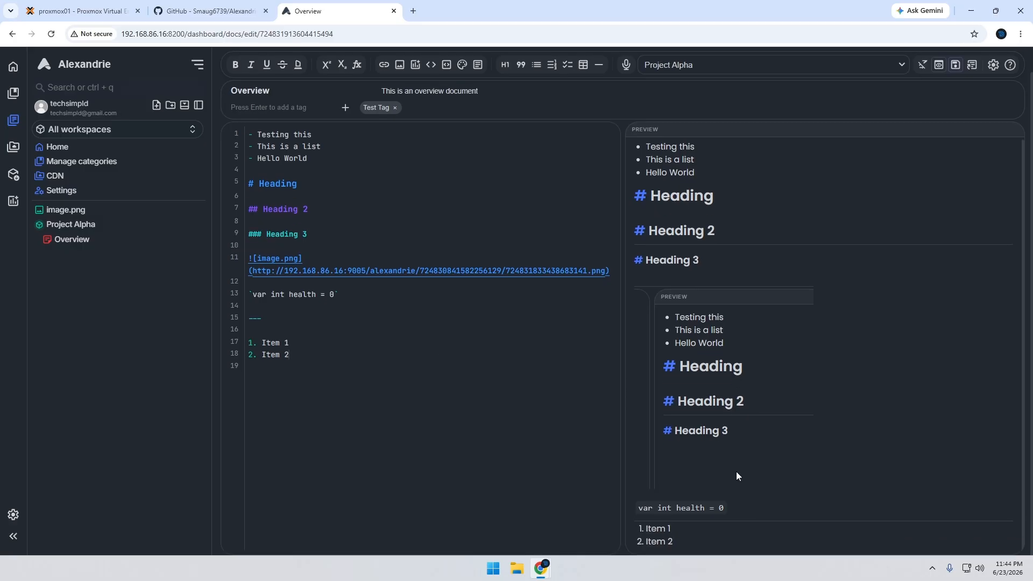
scroll(733, 475, up, 1)
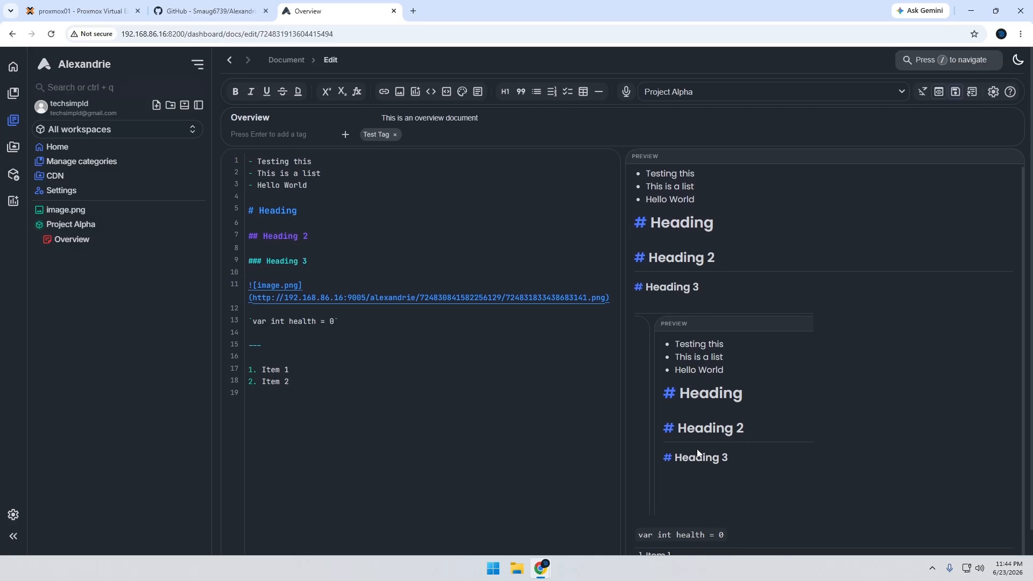
scroll(698, 459, down, 1)
scroll(379, 385, up, 1)
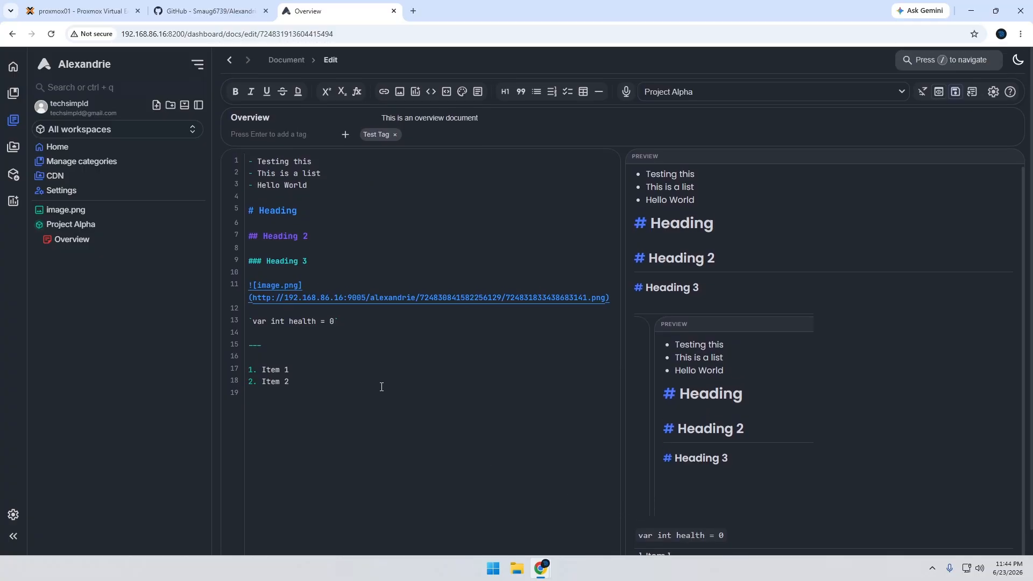
scroll(379, 386, down, 1)
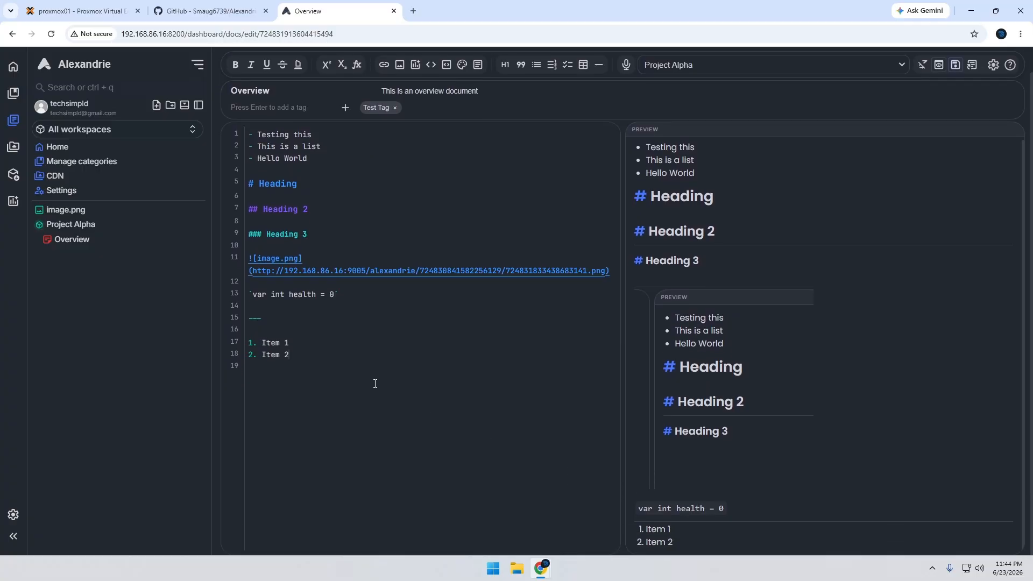
Add "Item 3" as the third entry of the numbered list
click(350, 352)
key(Return)
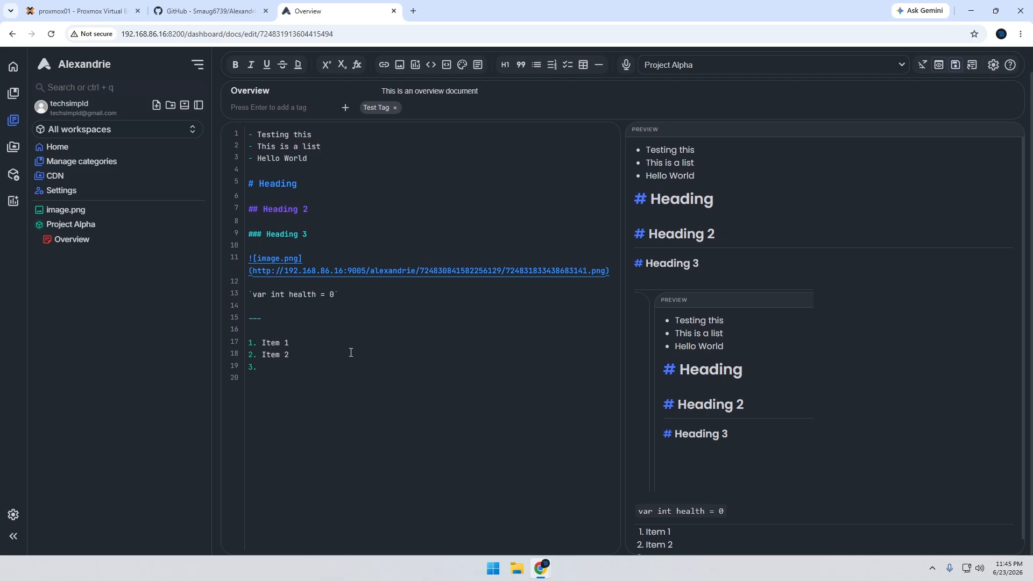
text(Items3)
scroll(731, 506, down, 1)
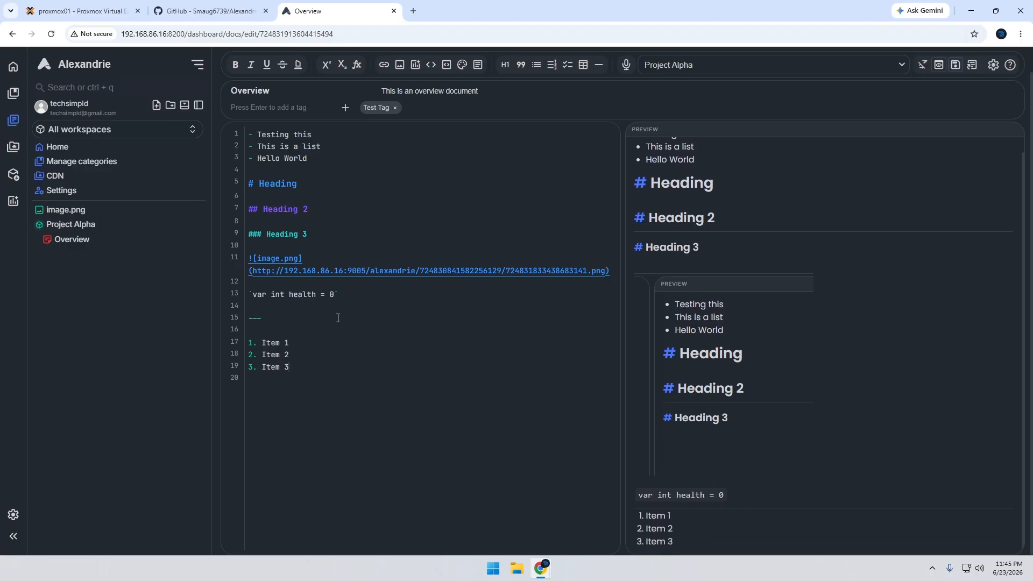
click(352, 183)
scroll(343, 363, up, 1)
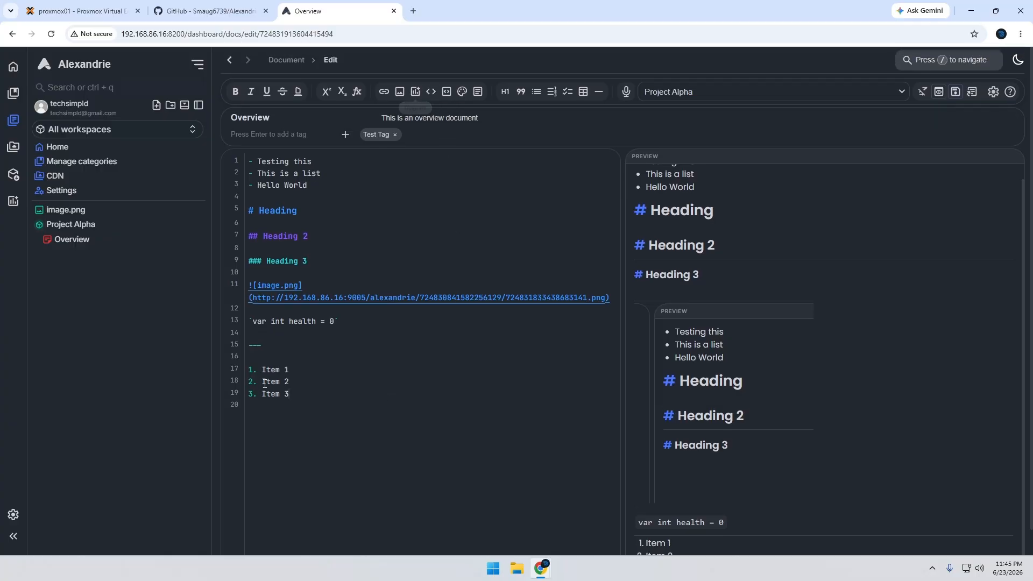
Start a new diagram below the numbered list and place a circle labelled "Circle" in the upper-left area of the canvas
click(317, 396)
key(Return)
key(Return)
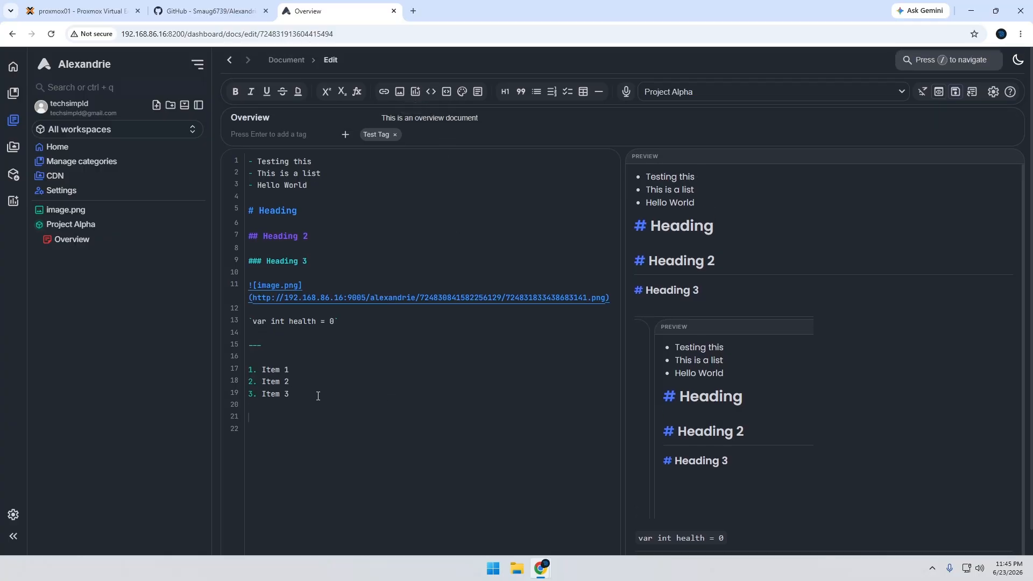
click(416, 92)
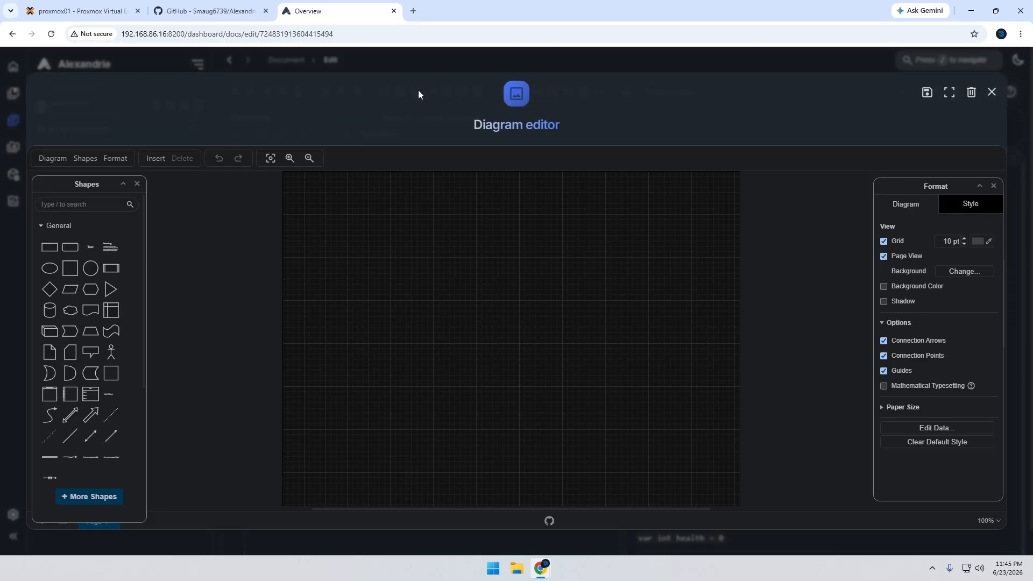
mouse_move(84, 278)
click(84, 276)
drag(507, 332, 393, 254)
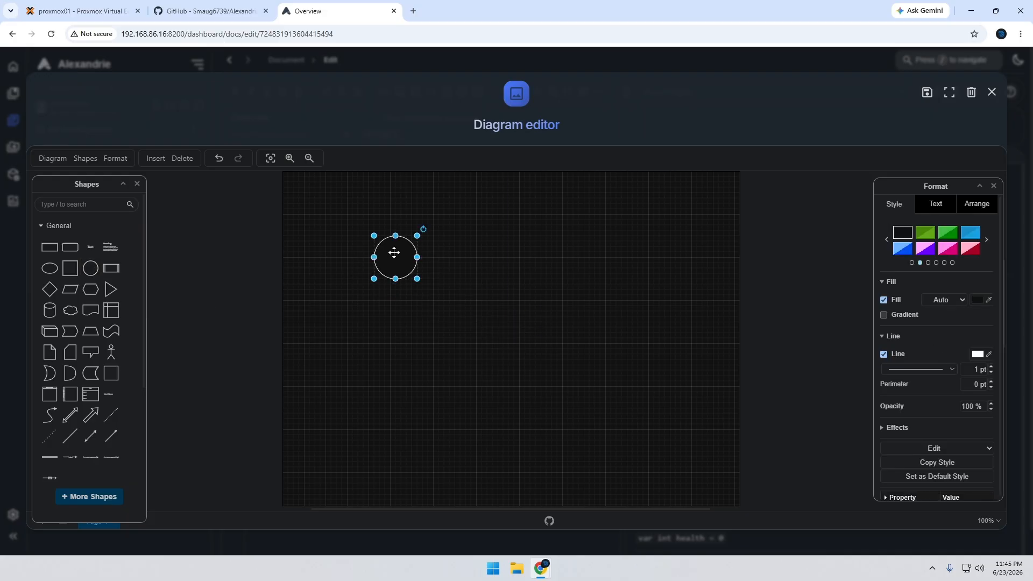
double_click(393, 253)
text(Circle)
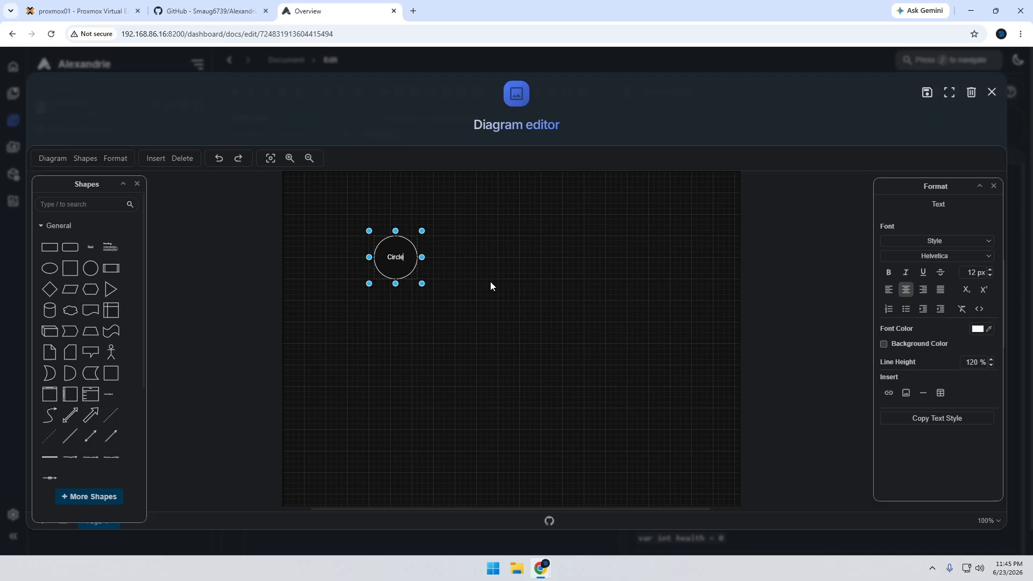
click(489, 282)
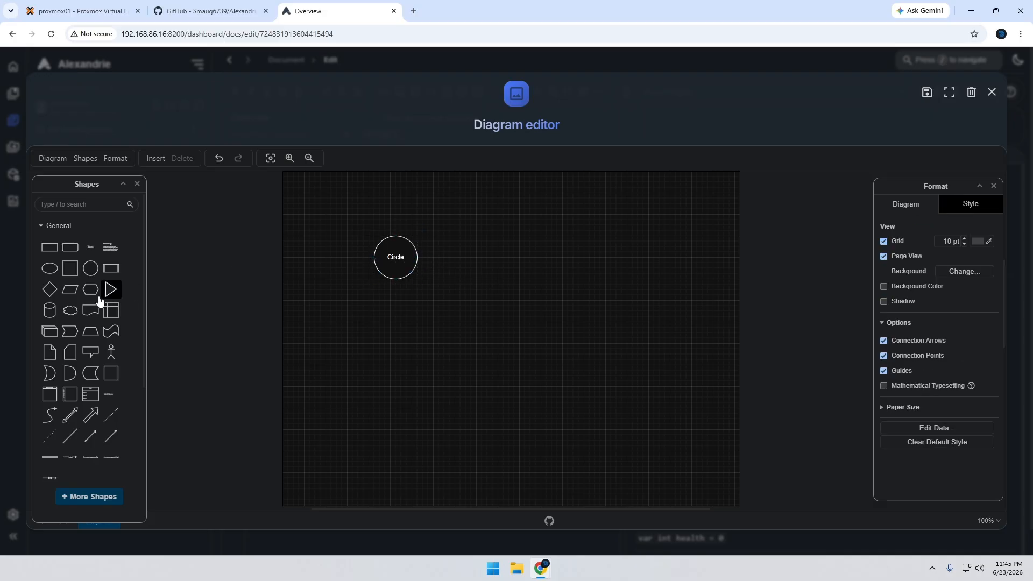
Add a cloud to the right of the circle and a rectangle below the circle, linked to it by an arrow
mouse_move(71, 316)
drag(71, 316, 506, 253)
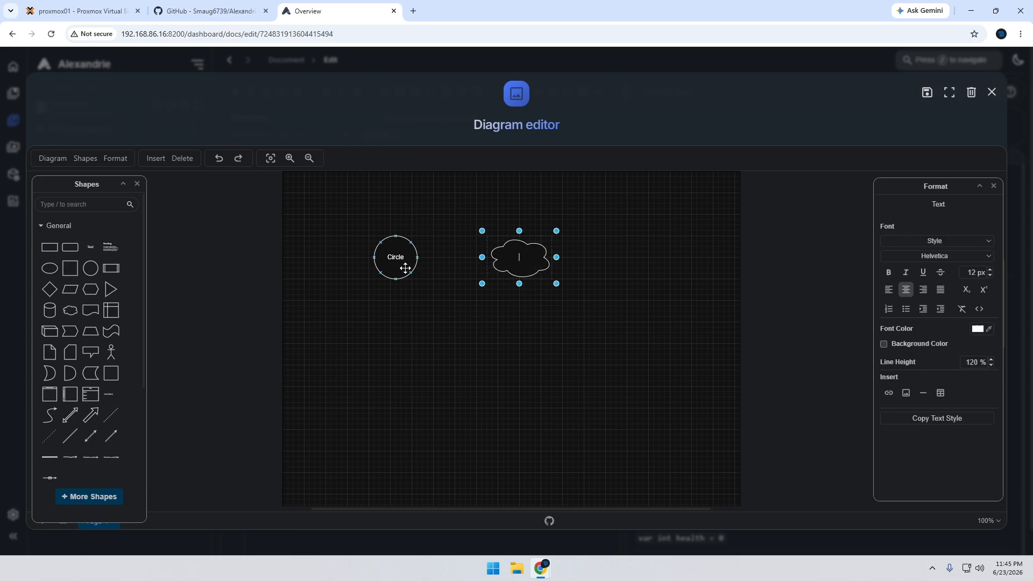
mouse_move(429, 260)
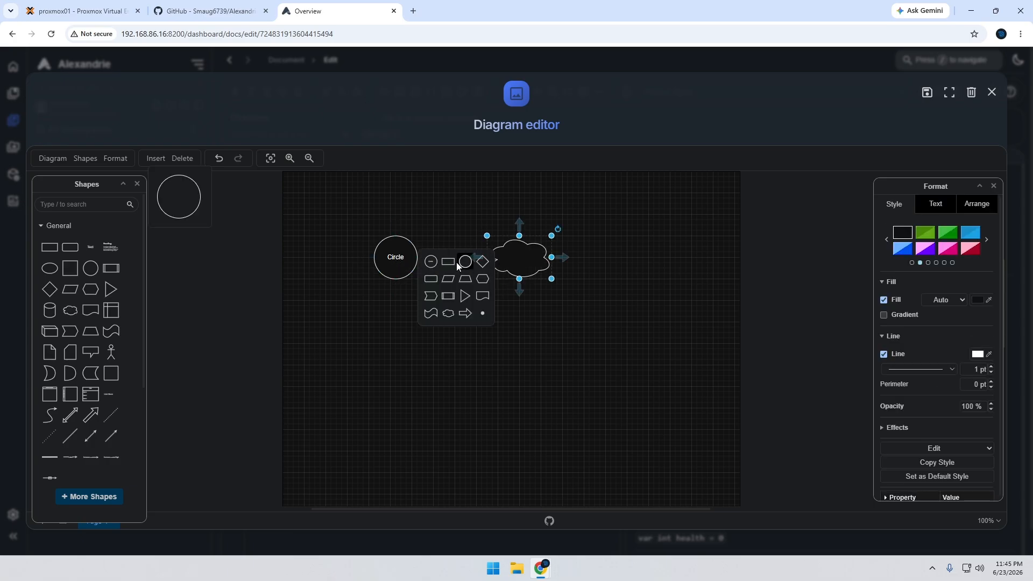
click(449, 265)
click(468, 321)
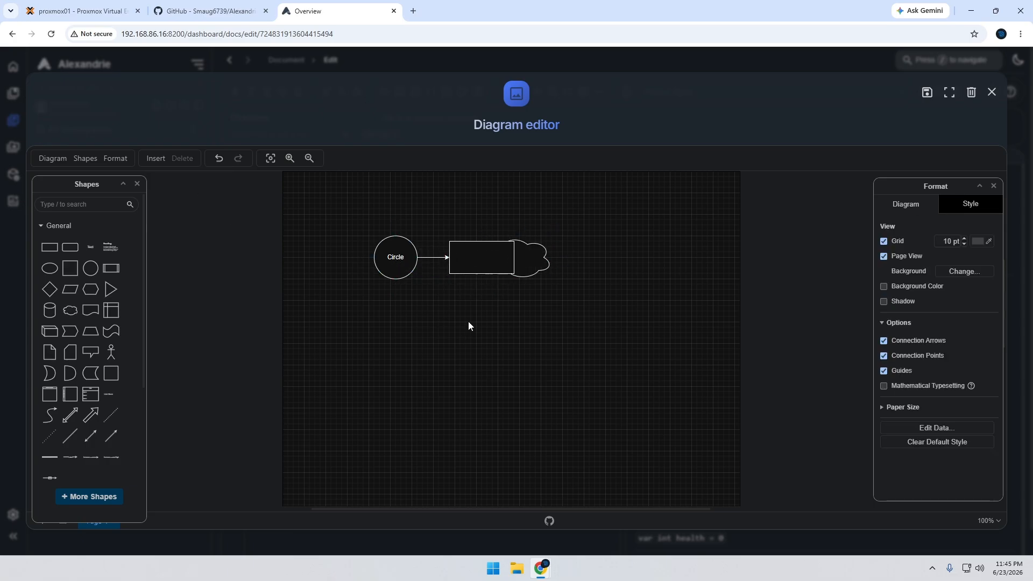
drag(478, 268, 445, 370)
click(504, 353)
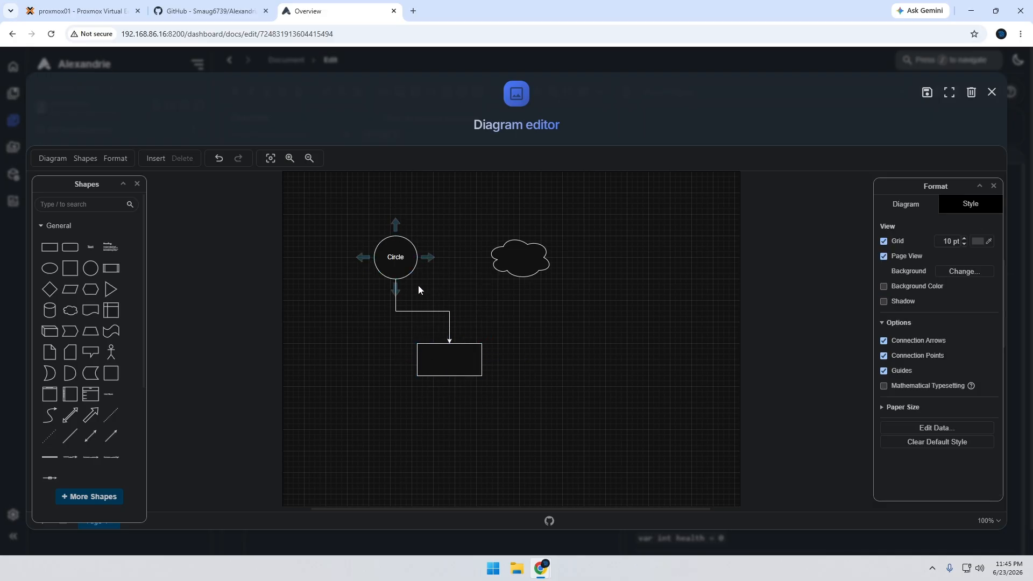
Add a second cloud connected to the circle by an arrow and place it above and left of the circle
click(393, 222)
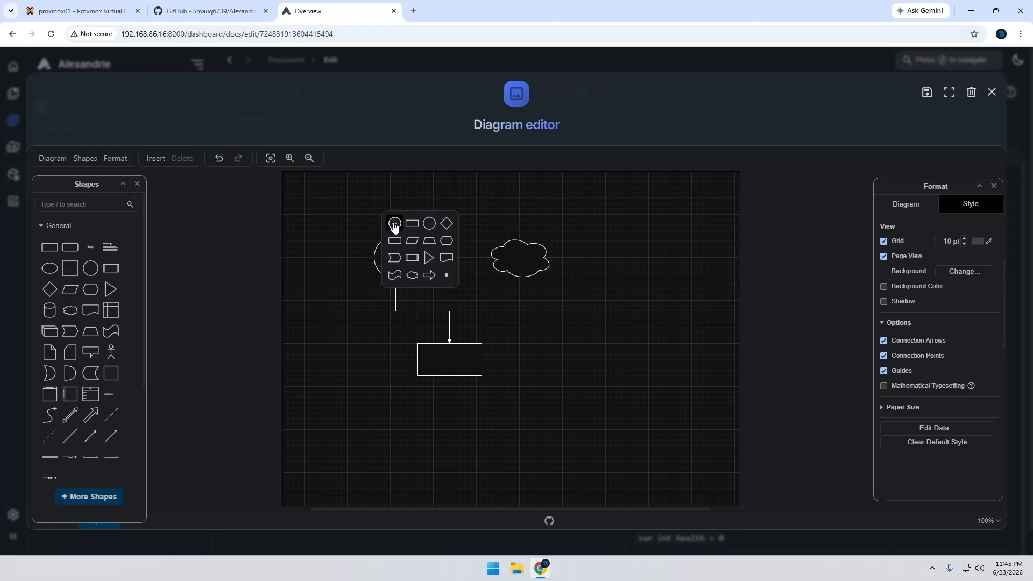
click(412, 275)
drag(401, 200, 337, 226)
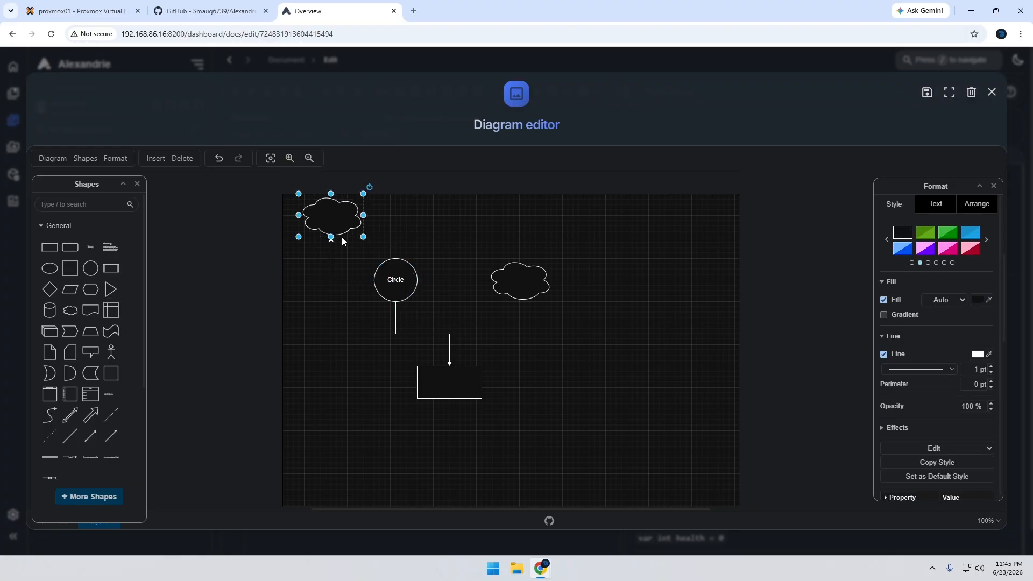
Insert a straight arrow running from the circle's right side to the cloud on its right
click(111, 436)
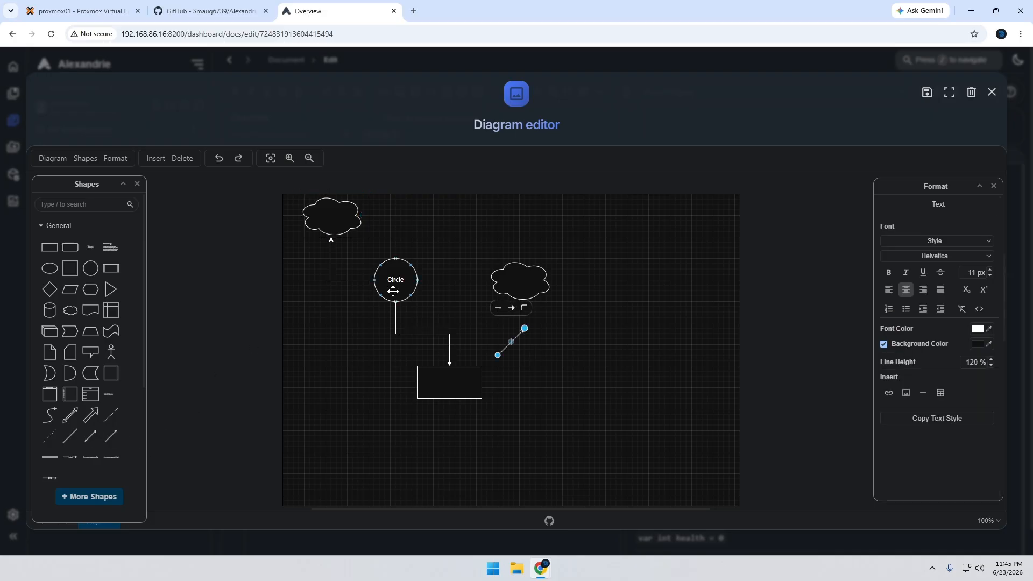
drag(498, 355, 420, 284)
drag(524, 329, 496, 283)
click(504, 340)
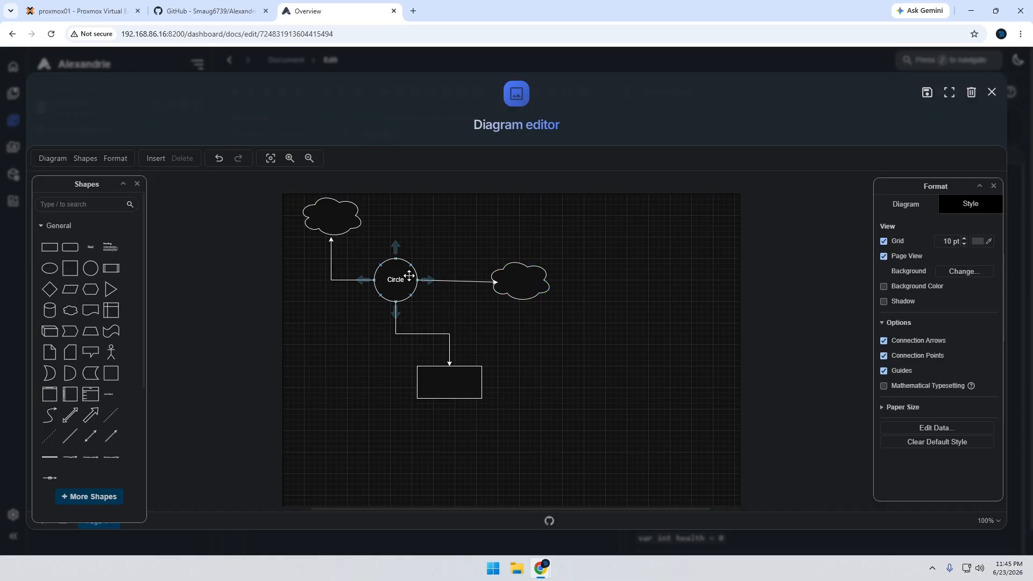
Draw one more connector from the circle to each of the two clouds and save the diagram into the document
drag(409, 269, 512, 264)
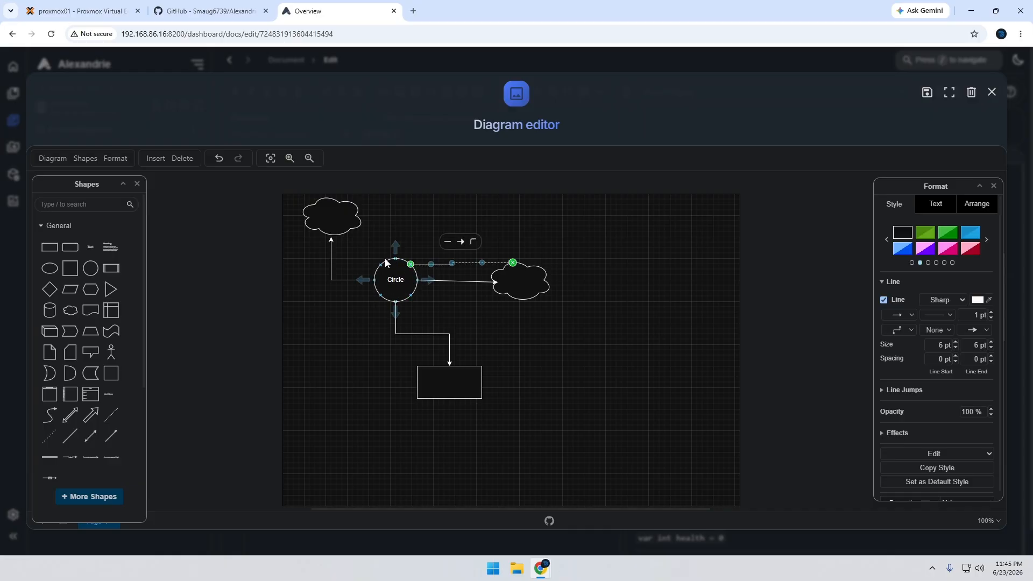
drag(381, 269, 361, 223)
click(460, 235)
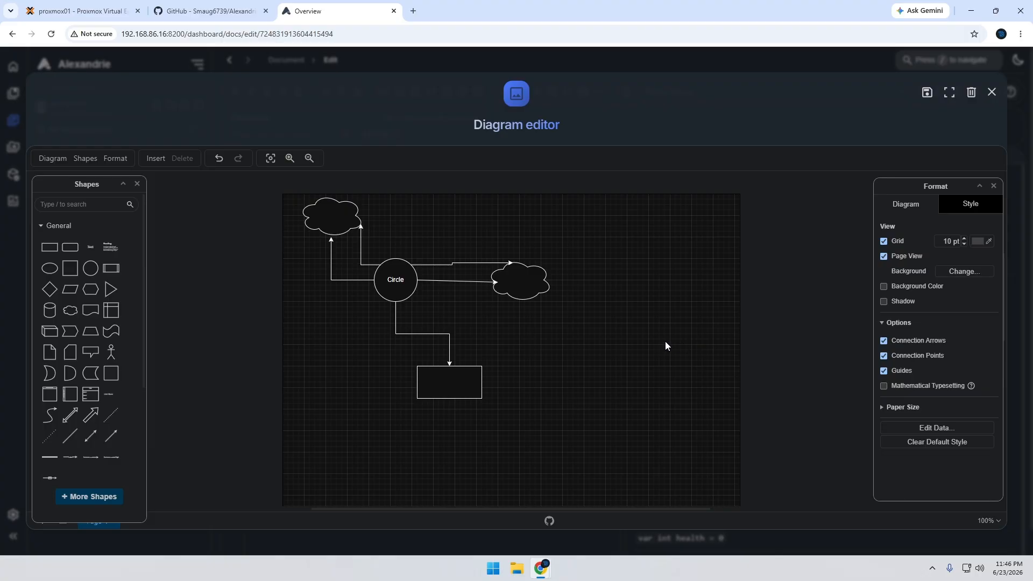
click(927, 93)
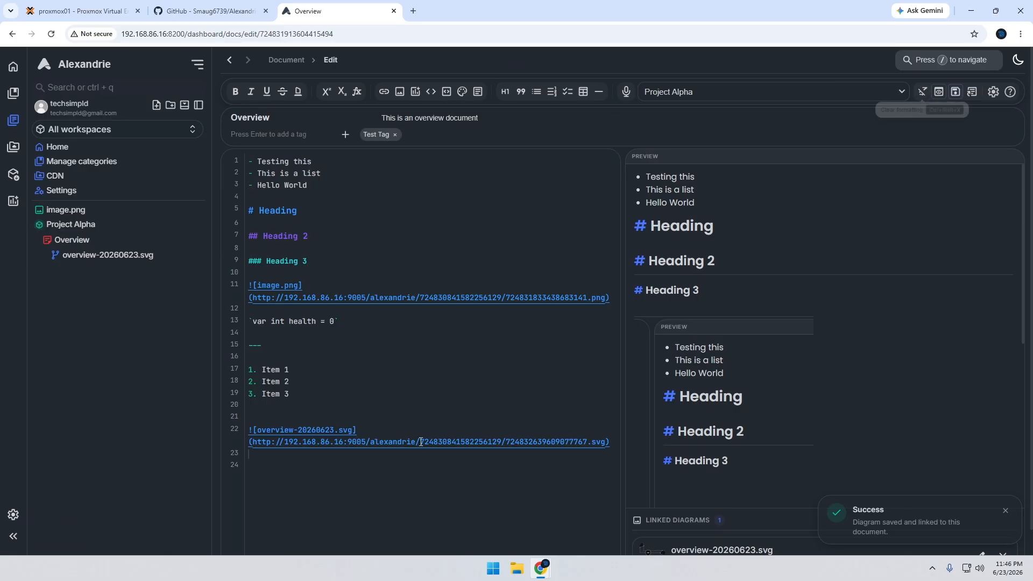
Examine the preview of the Overview document, from the top list down to the embedded diagram and its linked file
scroll(716, 425, down, 10)
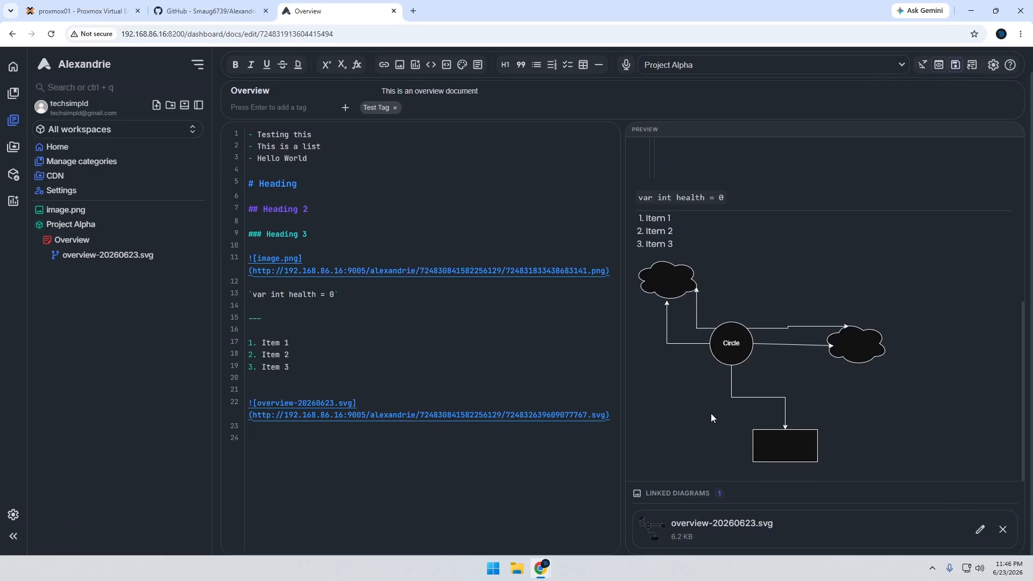
scroll(711, 411, up, 1)
scroll(734, 395, down, 1)
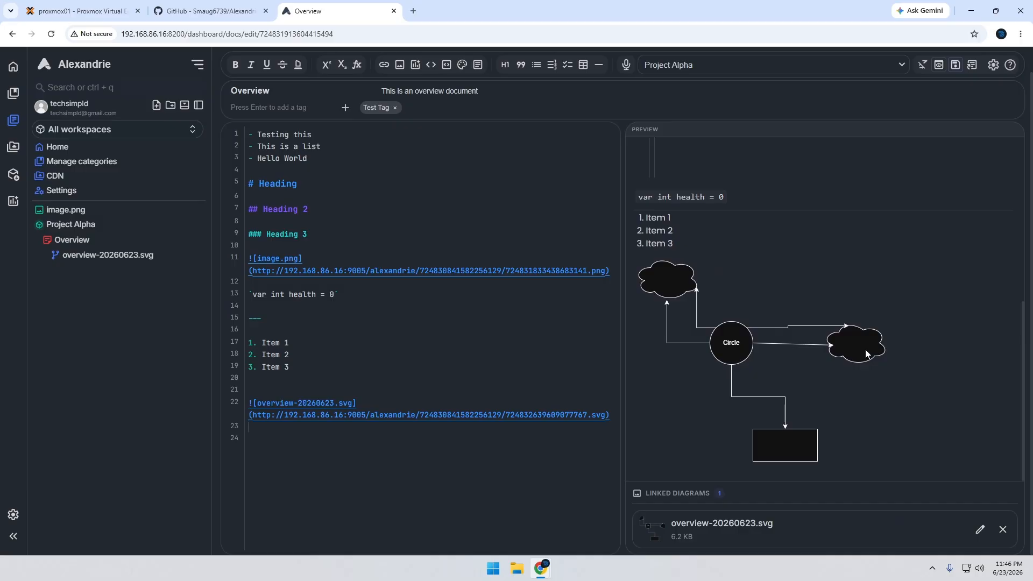
scroll(865, 351, up, 15)
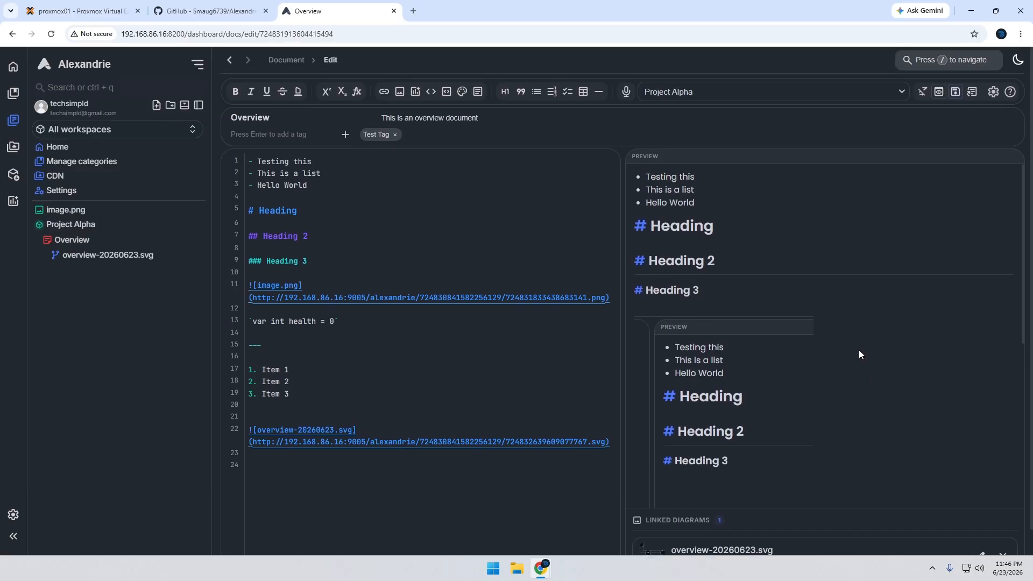
scroll(859, 350, down, 10)
scroll(858, 352, down, 3)
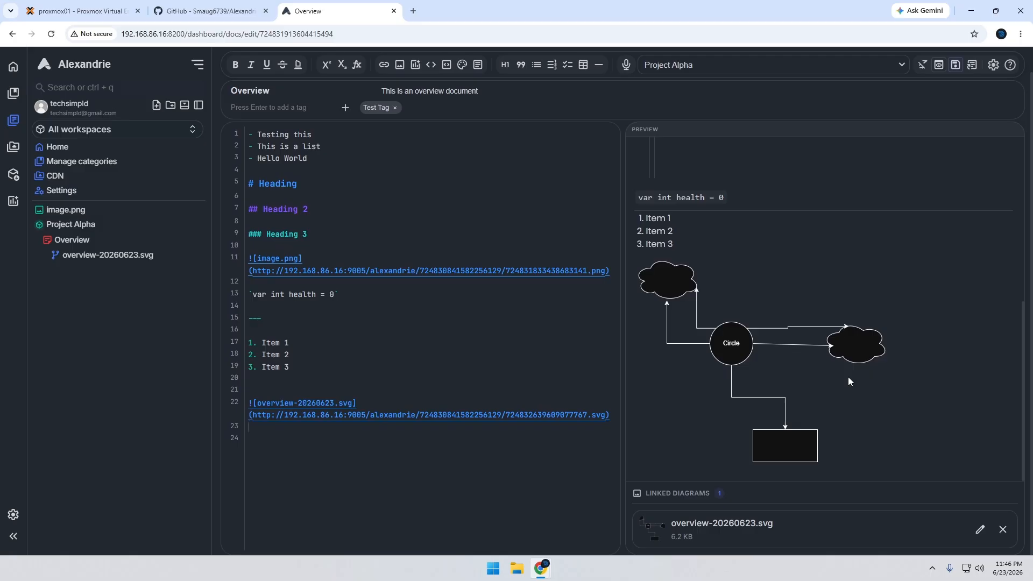
scroll(847, 377, up, 10)
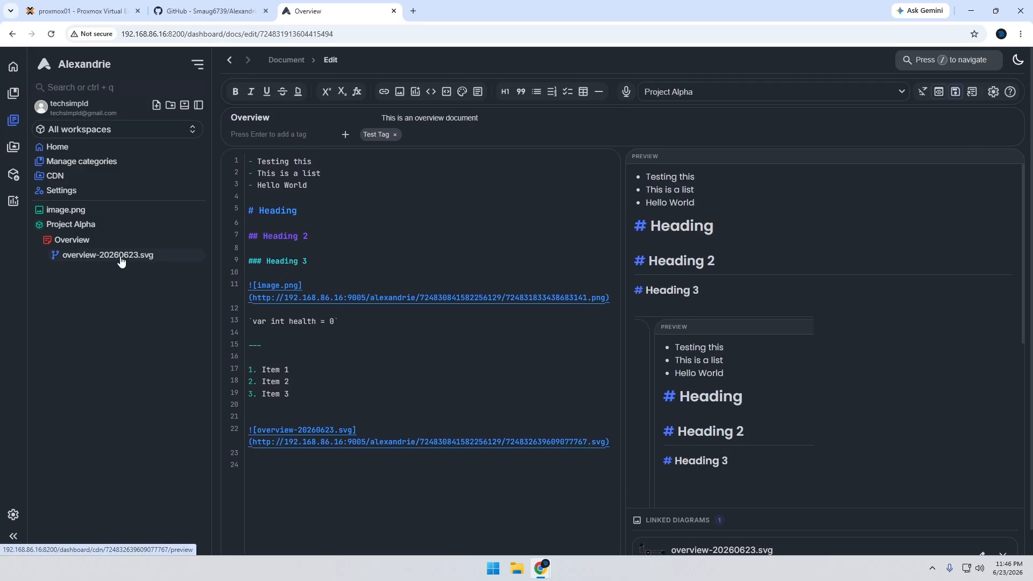
scroll(905, 360, down, 5)
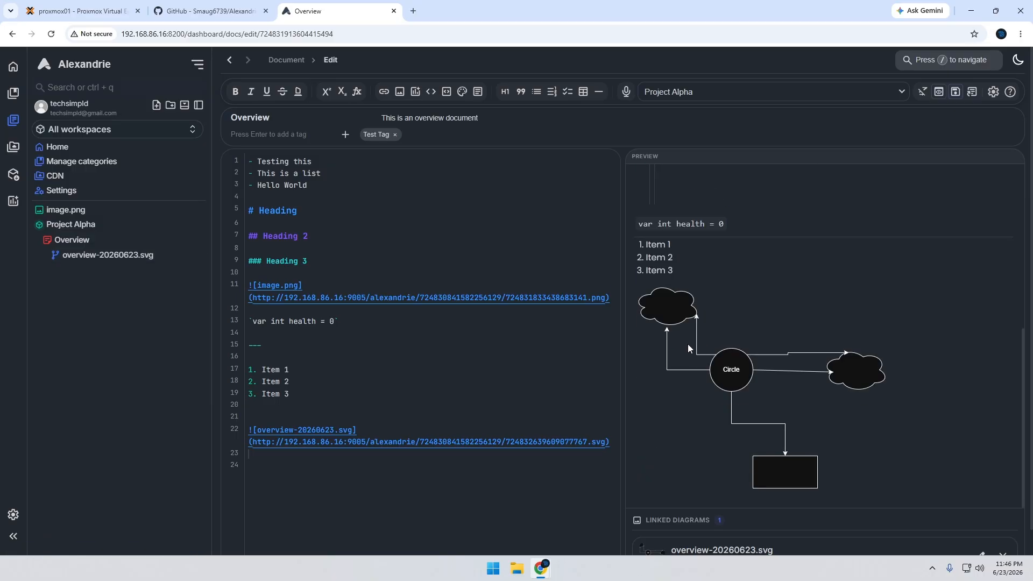
scroll(382, 434, down, 1)
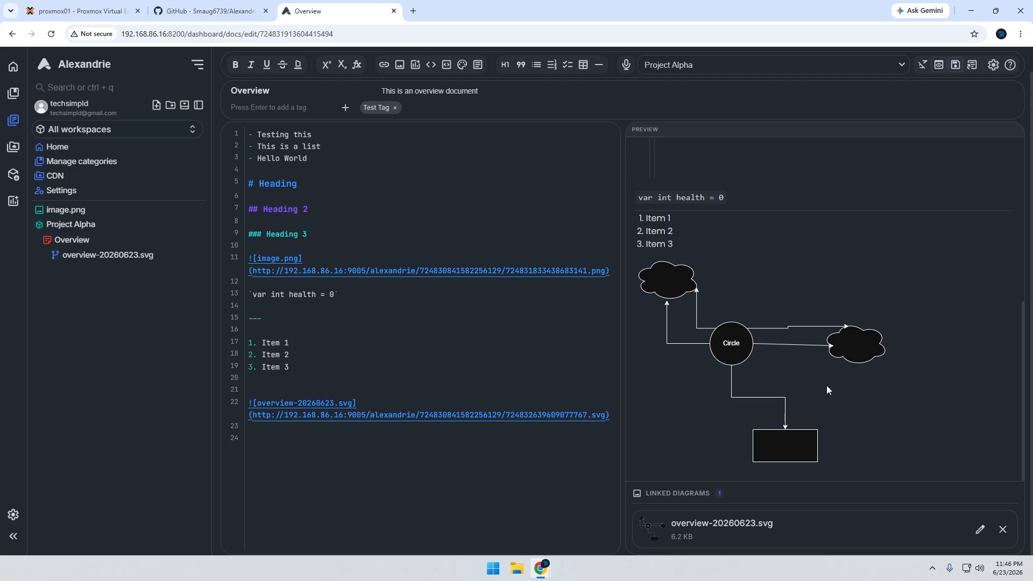
Try to reopen the linked diagram overview-20260623.svg for editing, and close the diagram editor without saving
double_click(738, 345)
click(830, 324)
click(978, 528)
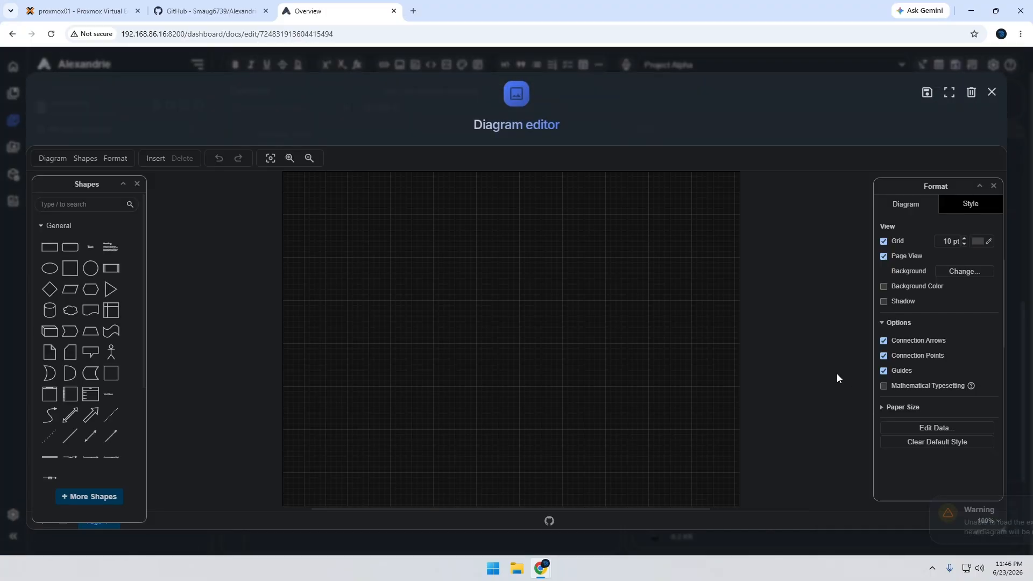
click(992, 92)
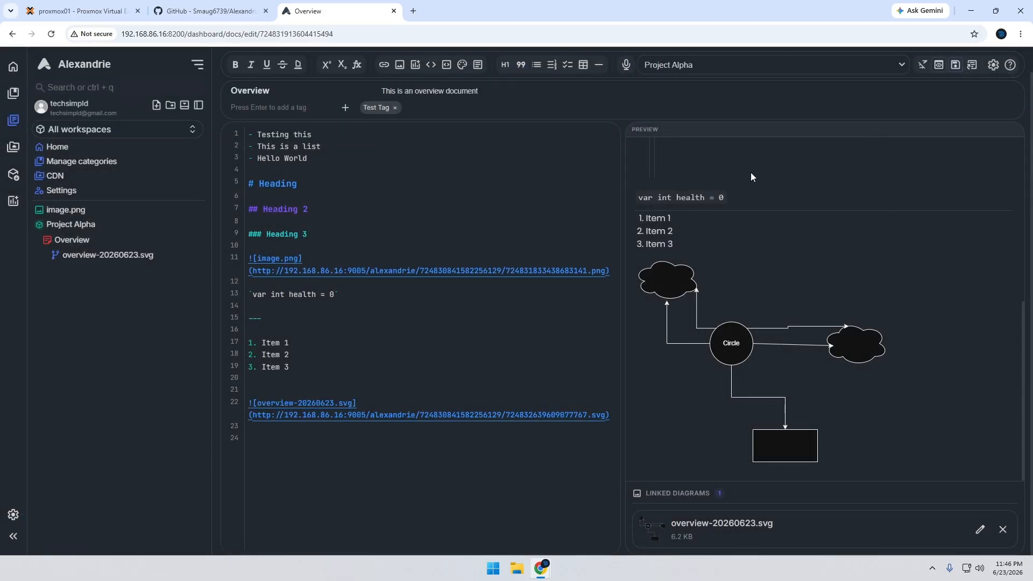
Save the Overview document, and update and preview the stored file overview-20260623.svg
click(955, 66)
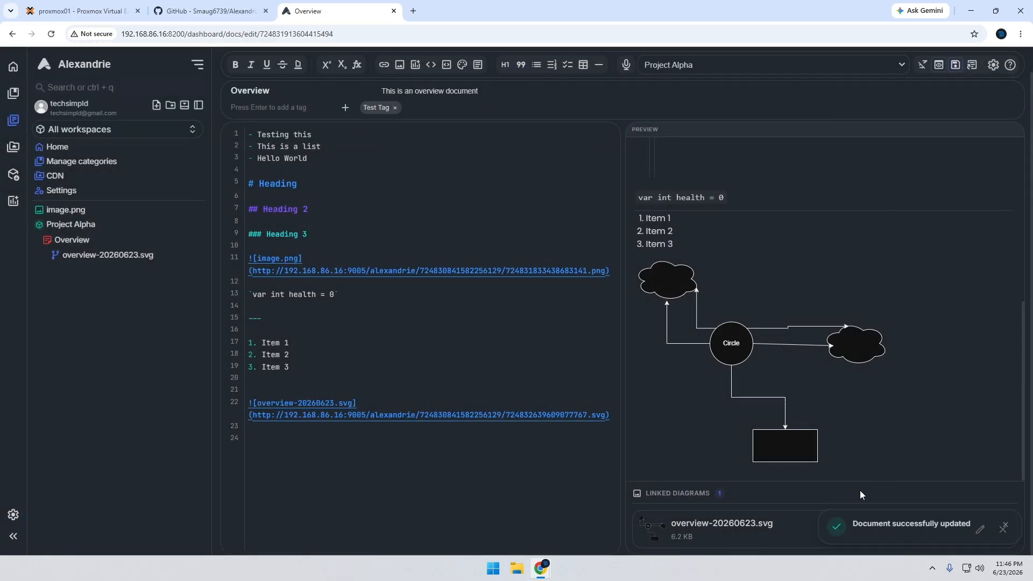
click(106, 257)
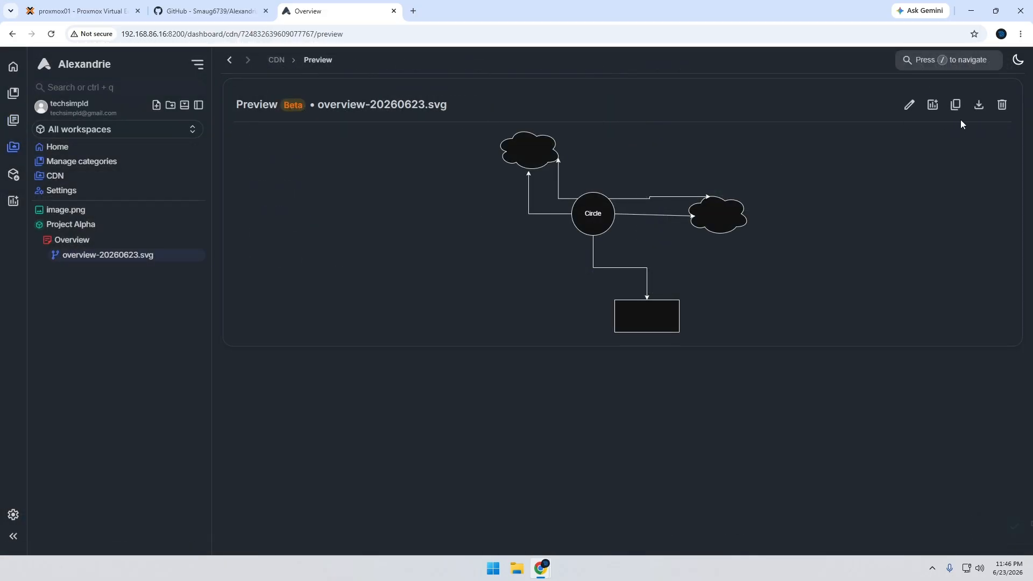
click(909, 105)
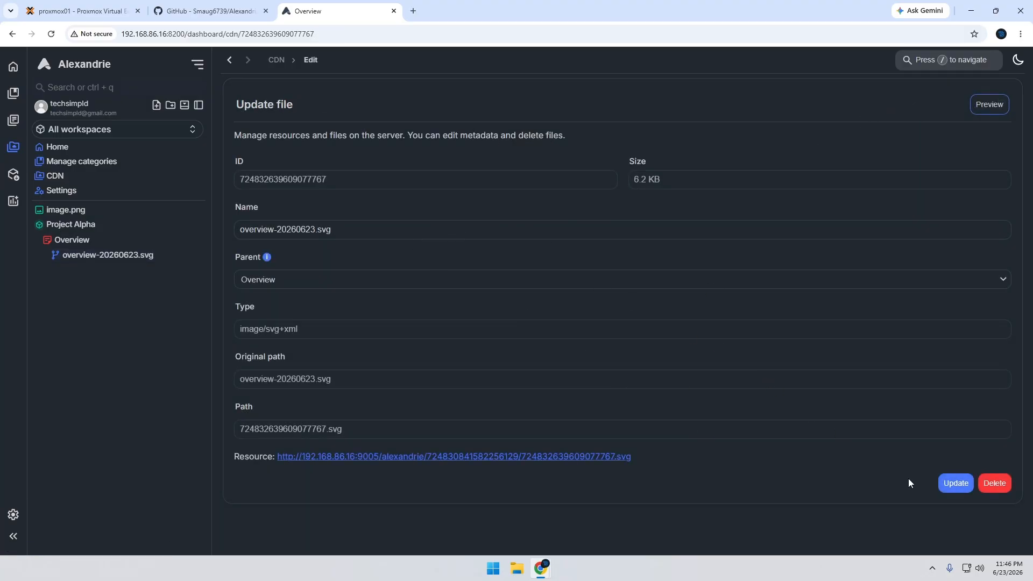
click(956, 484)
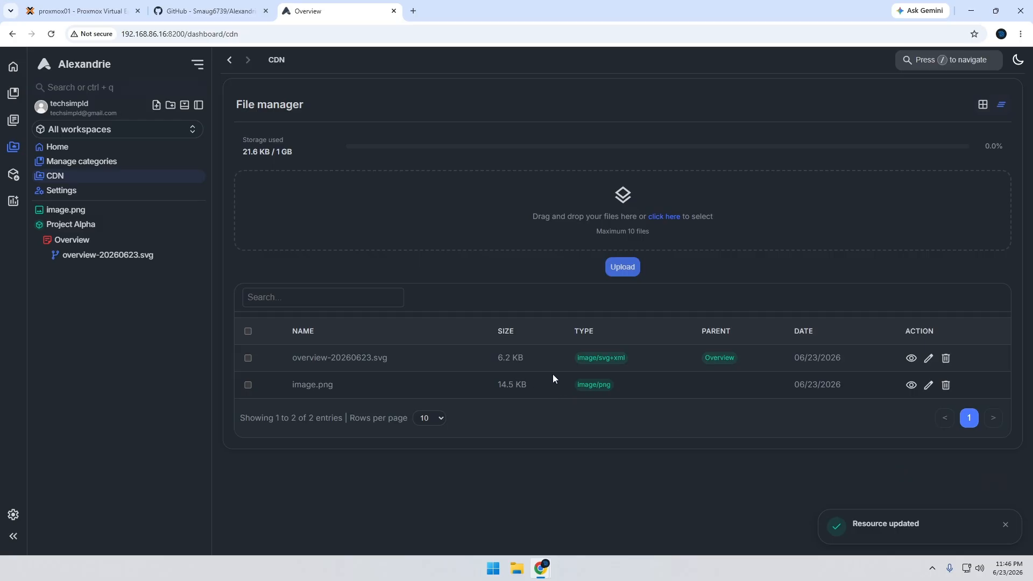
click(927, 362)
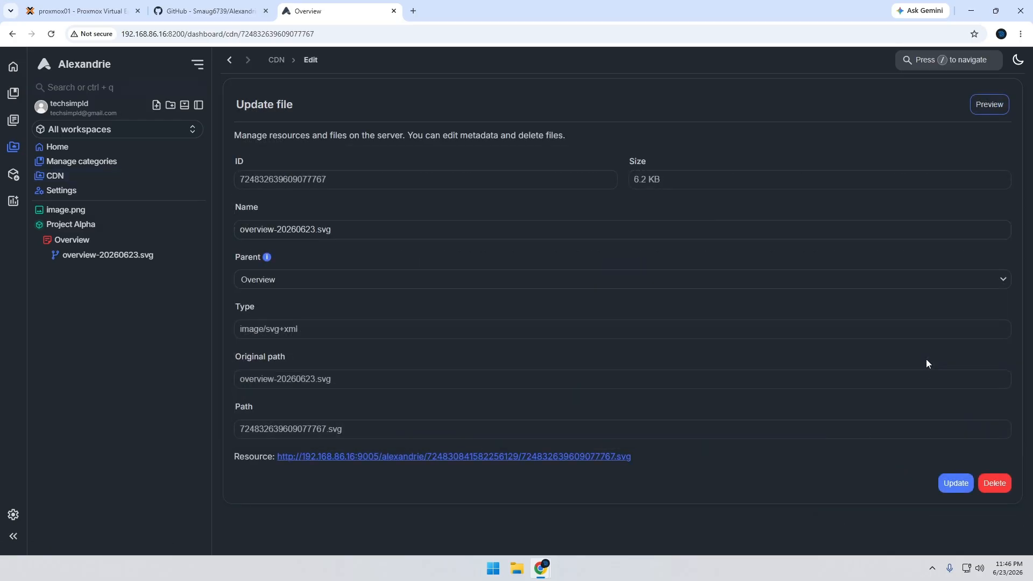
click(989, 105)
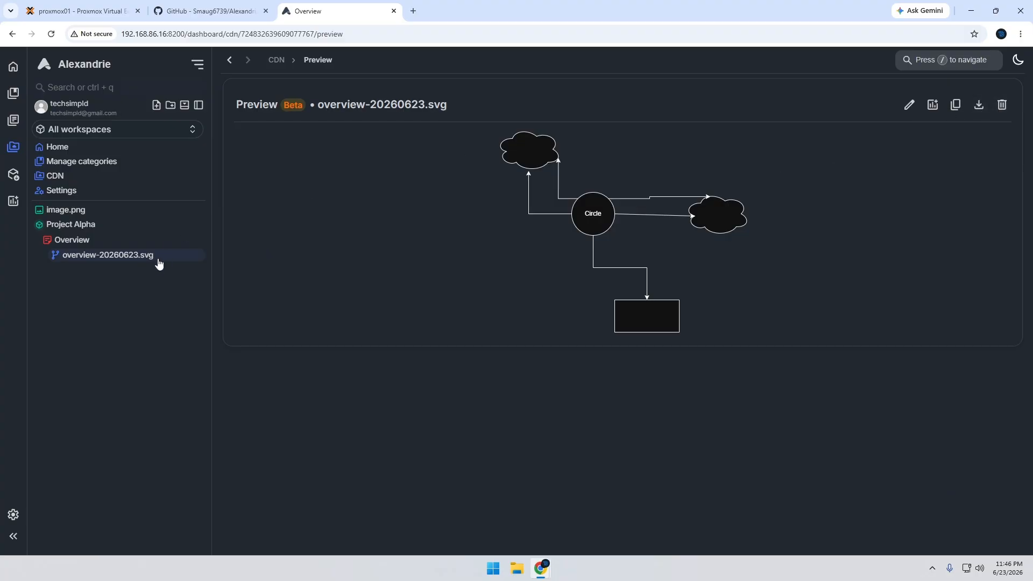
Open the Overview document for editing with its preview, and try to edit the linked diagram overview-20260623.svg
click(87, 243)
scroll(627, 352, down, 7)
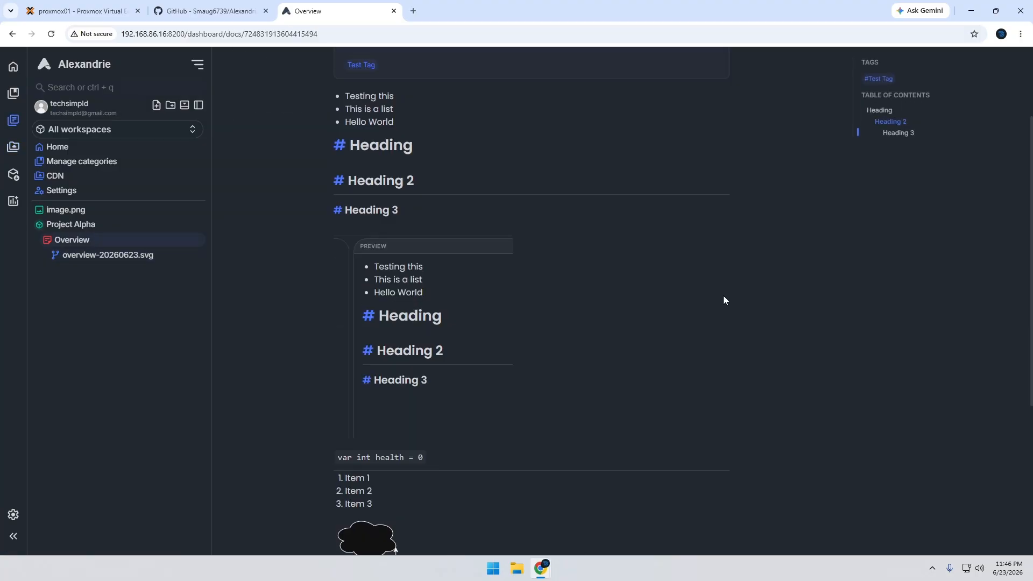
click(378, 509)
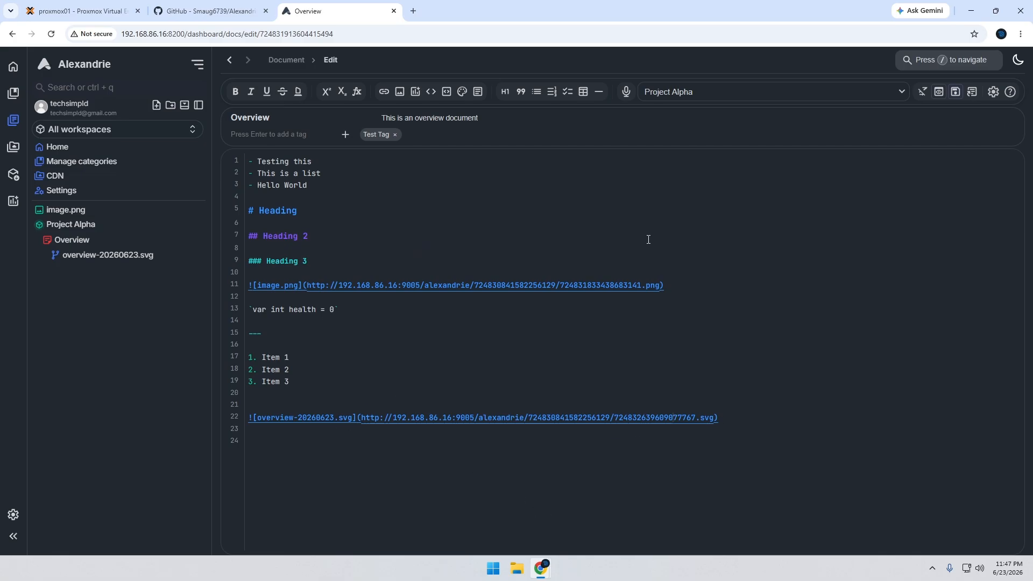
click(940, 92)
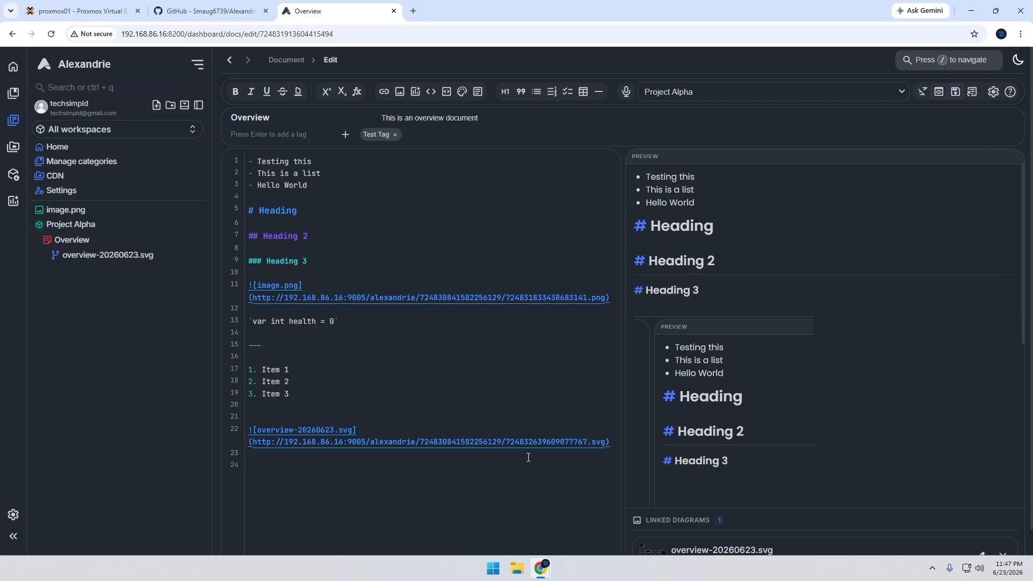
scroll(538, 452, down, 1)
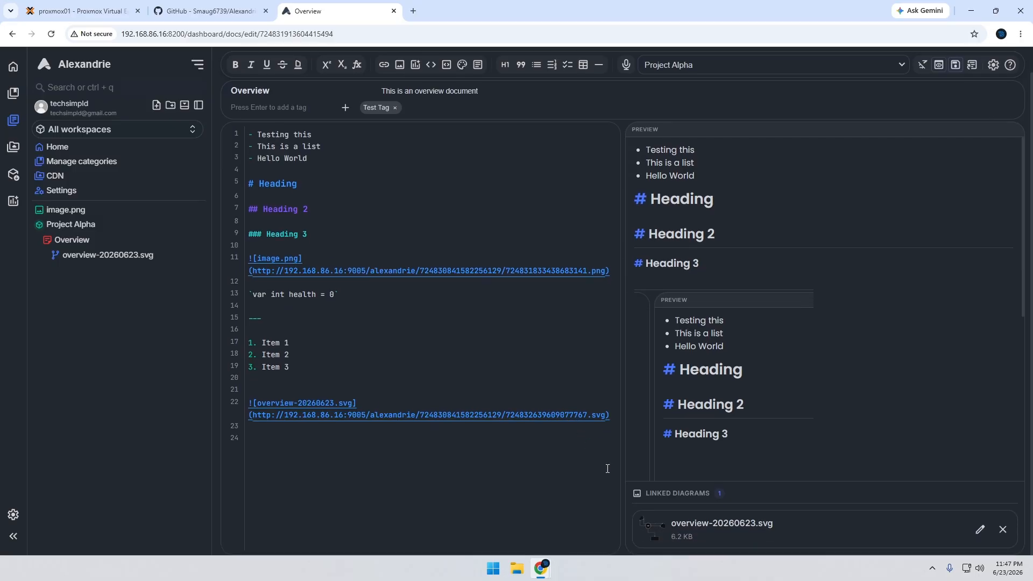
click(979, 532)
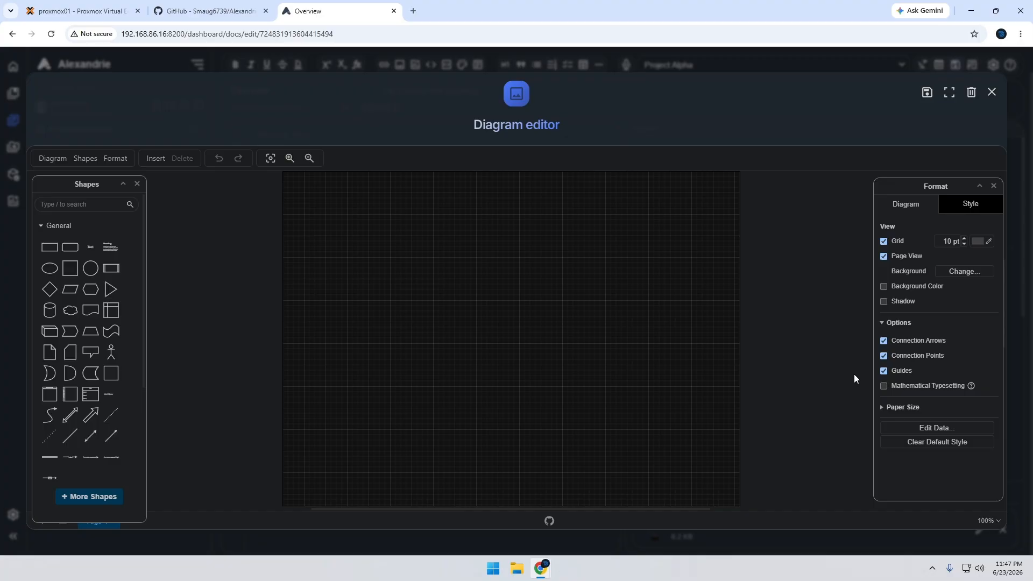
click(990, 93)
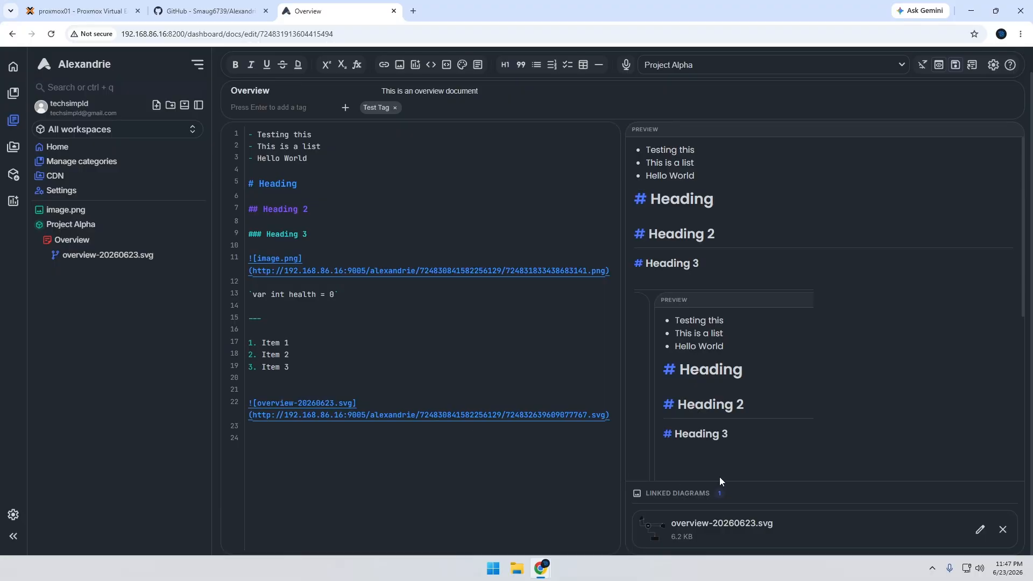
Examine the files stored in the CDN by previewing overview-20260623.svg and image.png
click(93, 255)
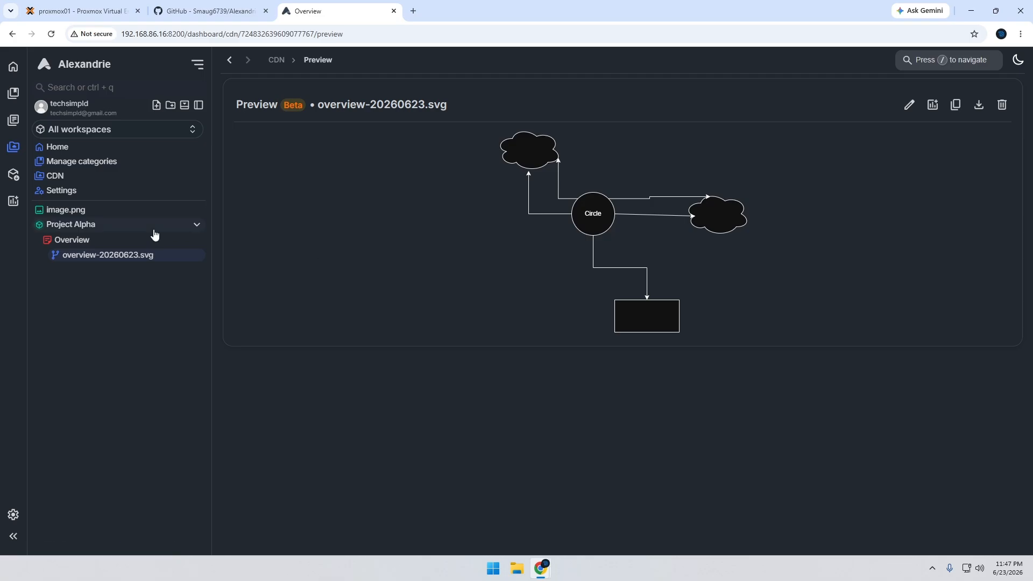
click(88, 182)
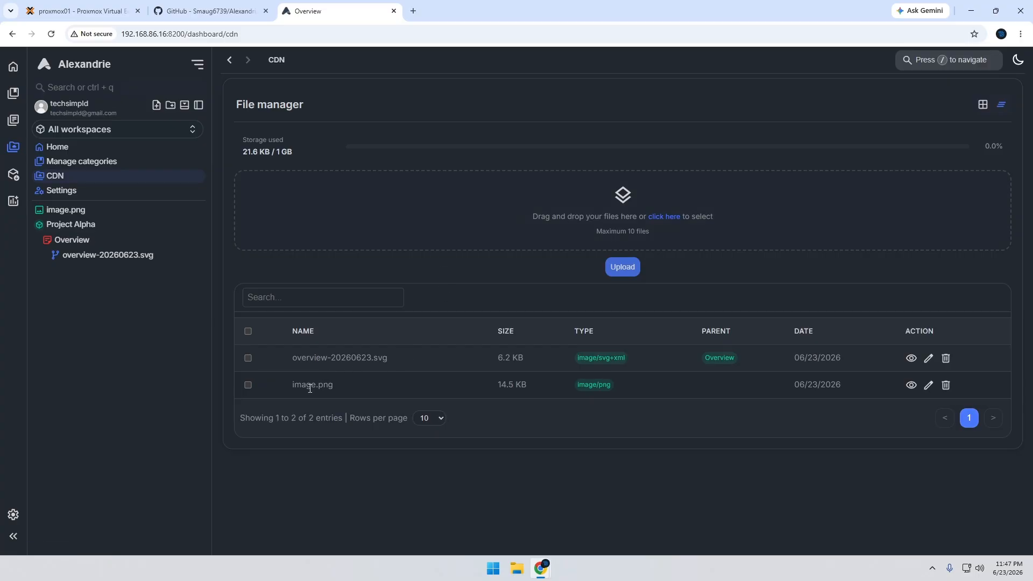
click(911, 385)
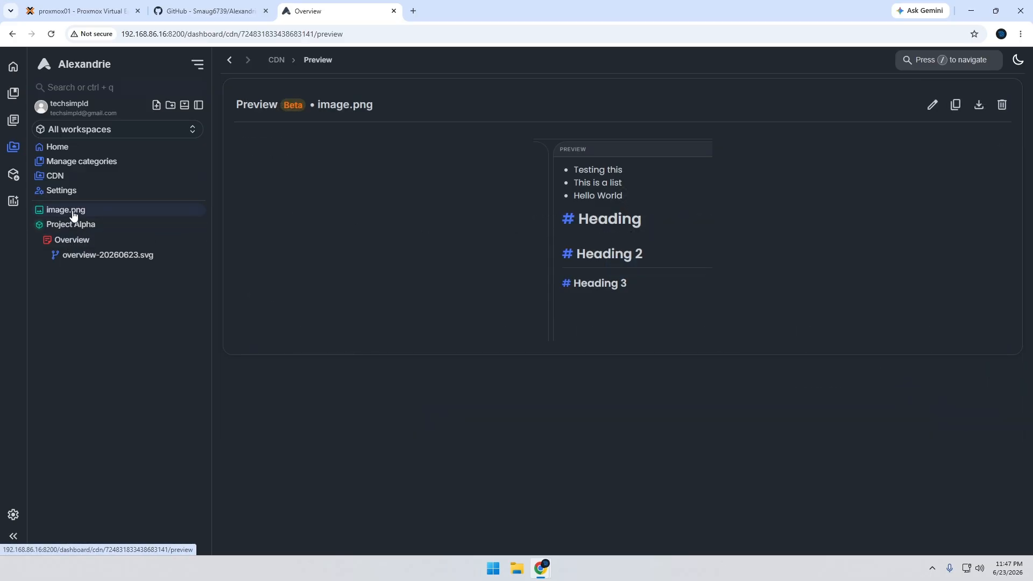
click(85, 257)
click(64, 211)
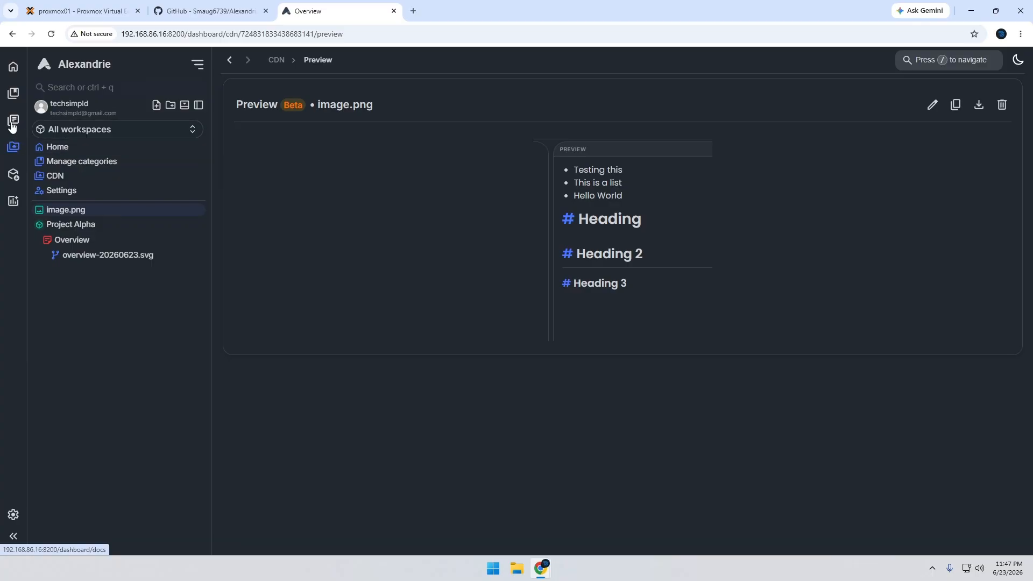
Search for "over" with the quick search, and open and look through the matching Overview document
text(/)
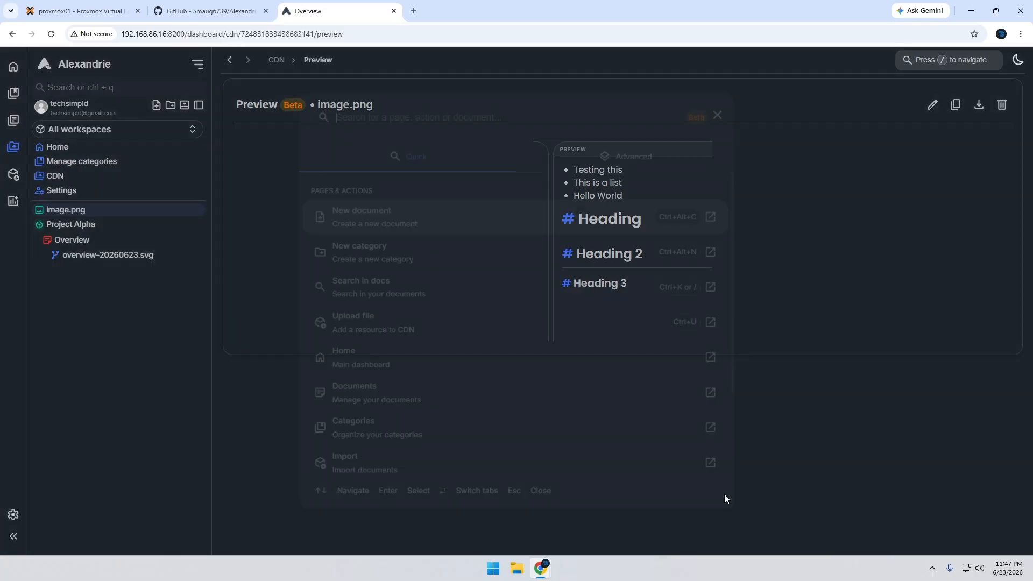
text(ove)
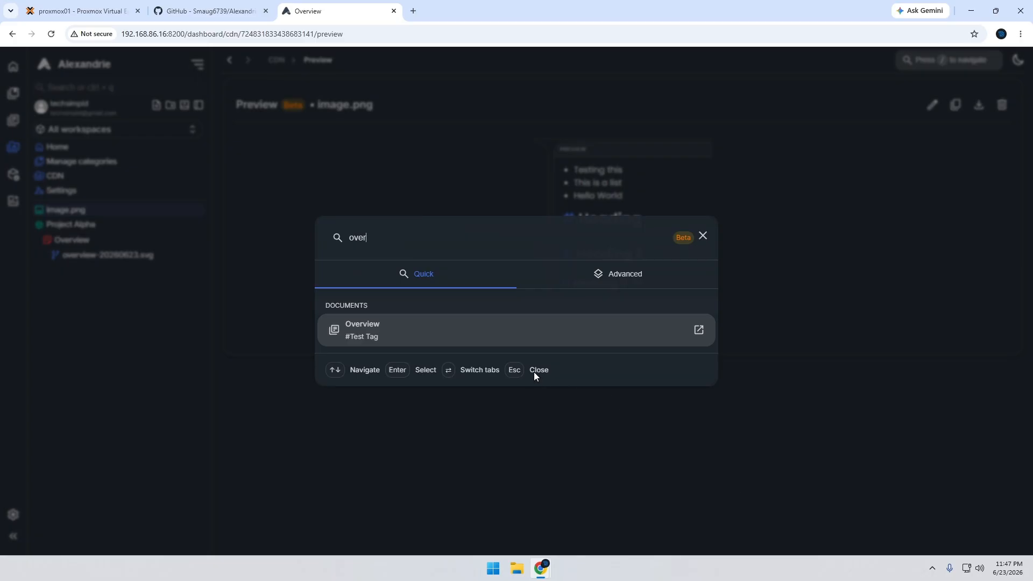
text(r)
click(703, 236)
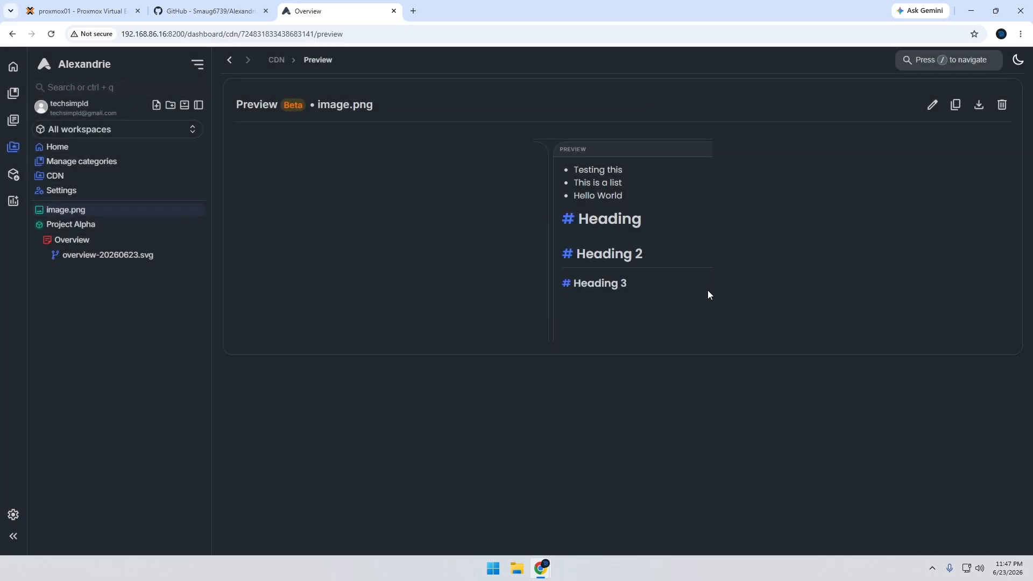
text(/o)
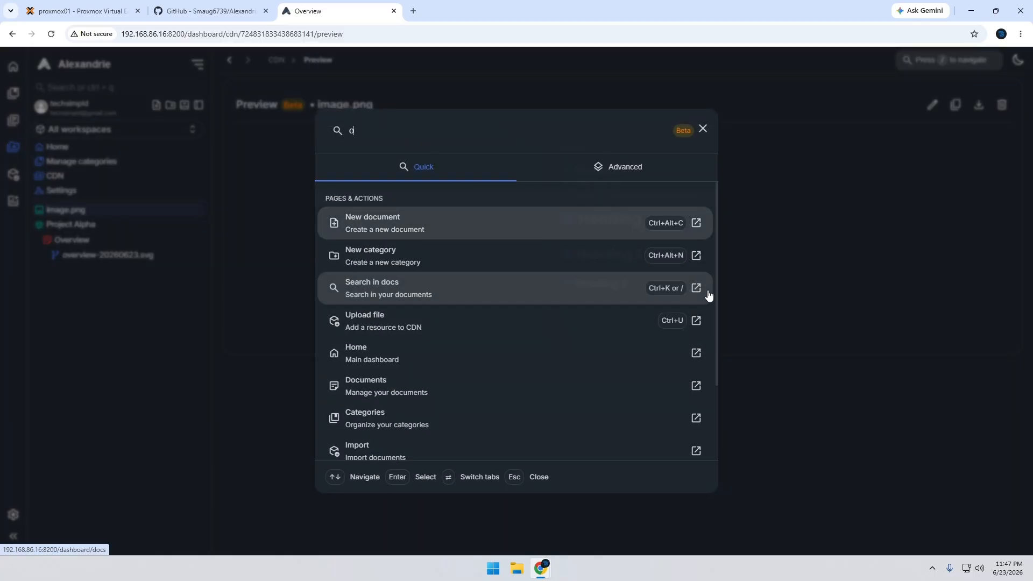
text(ver)
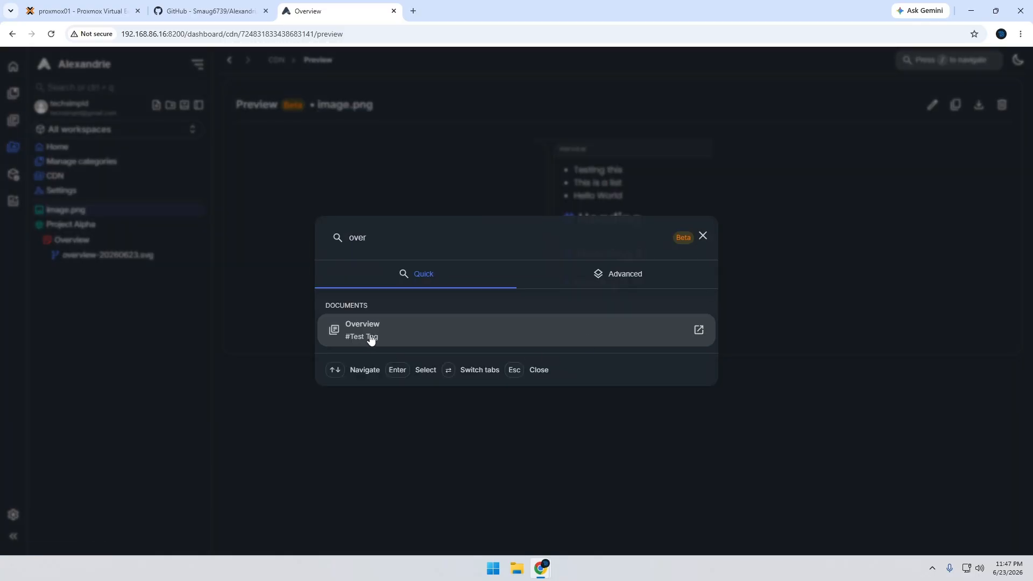
click(427, 325)
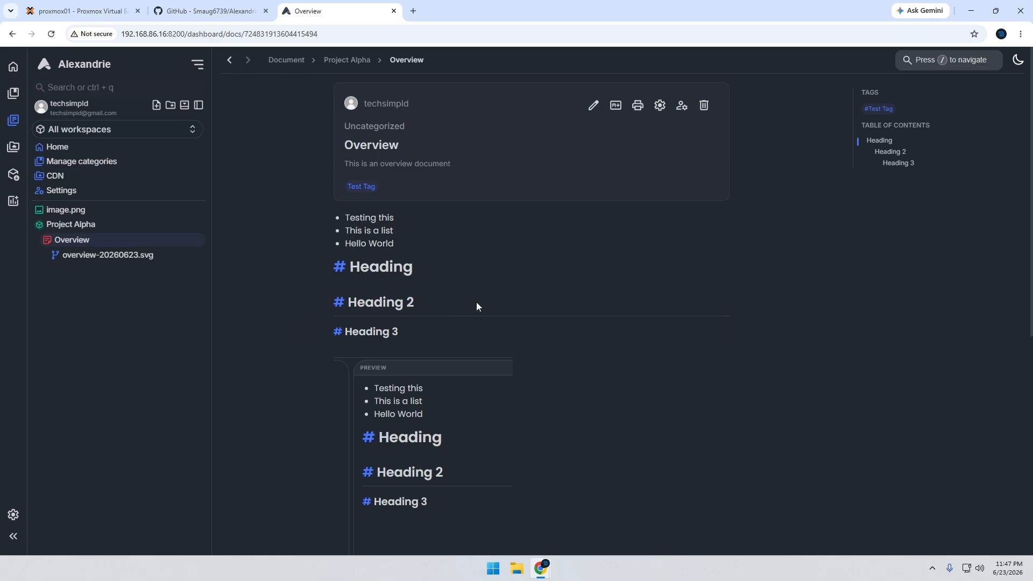
scroll(478, 307, down, 4)
scroll(462, 310, up, 4)
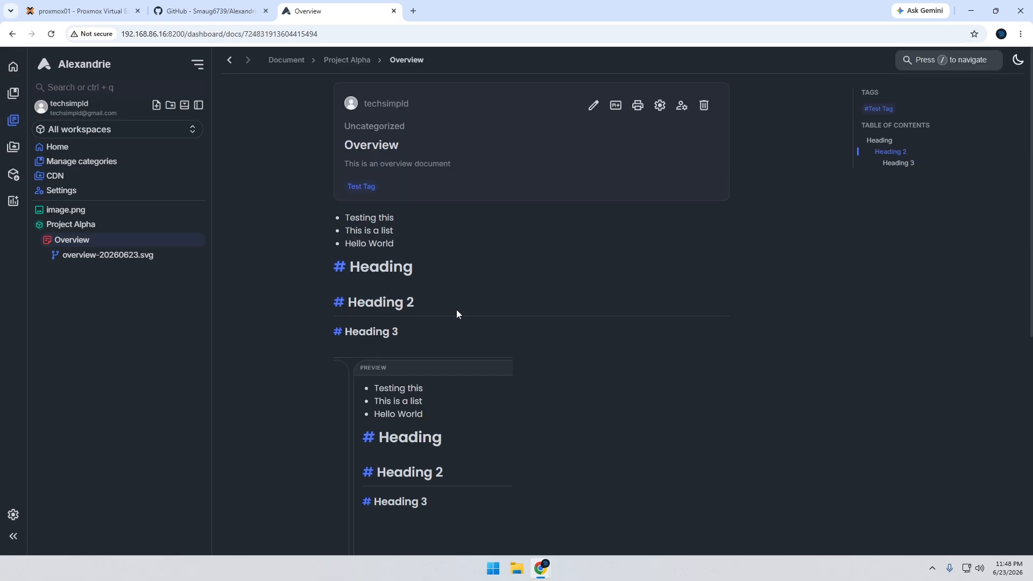
Set the general access of the Overview document to Published in its permissions
right_click(72, 242)
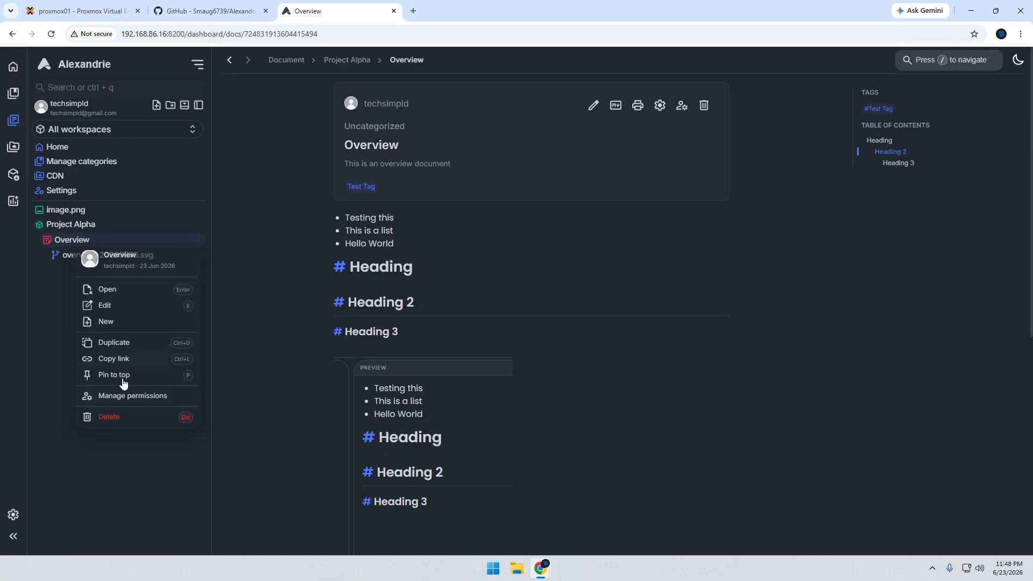
click(121, 397)
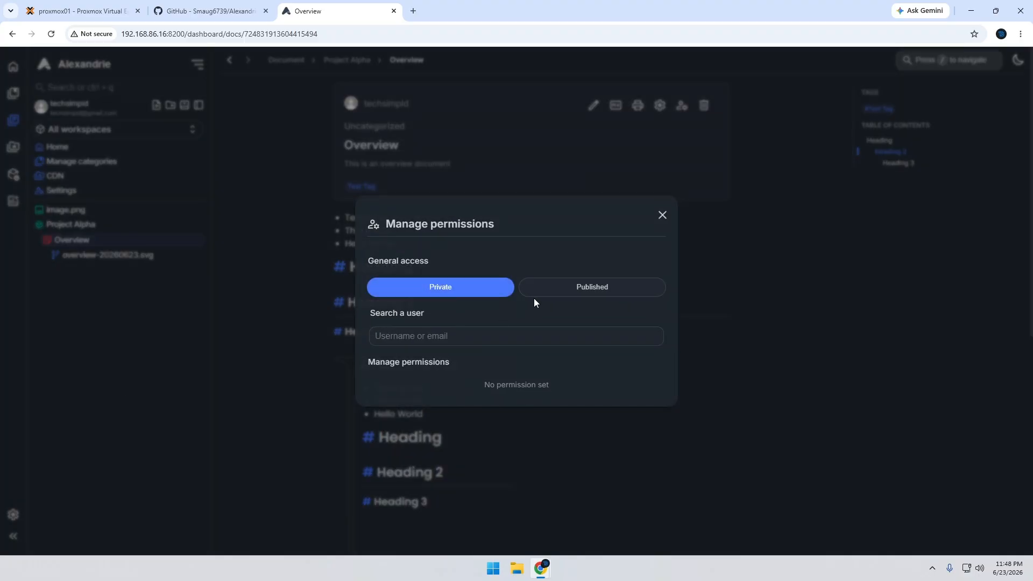
click(586, 291)
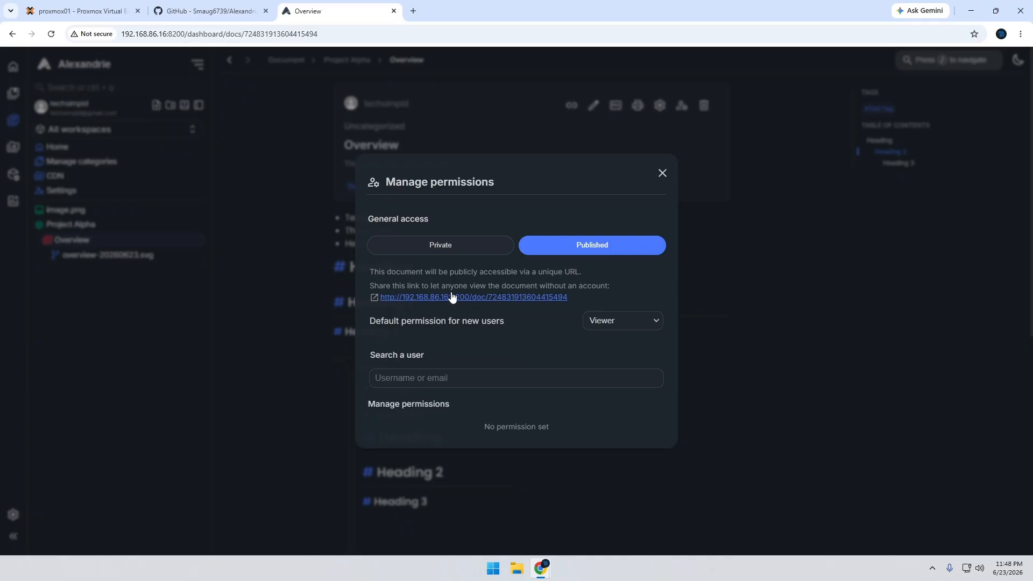
click(450, 251)
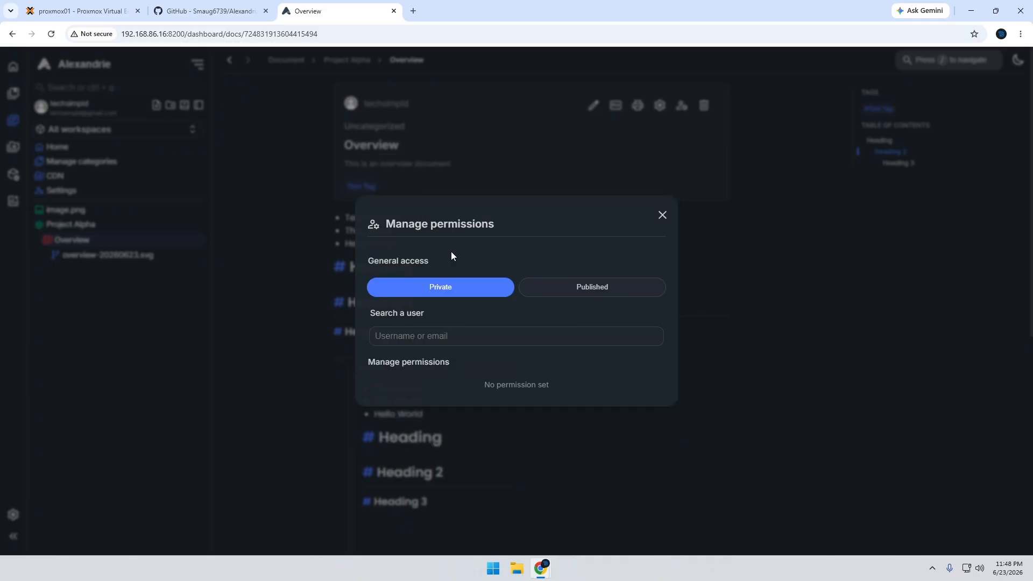
click(448, 334)
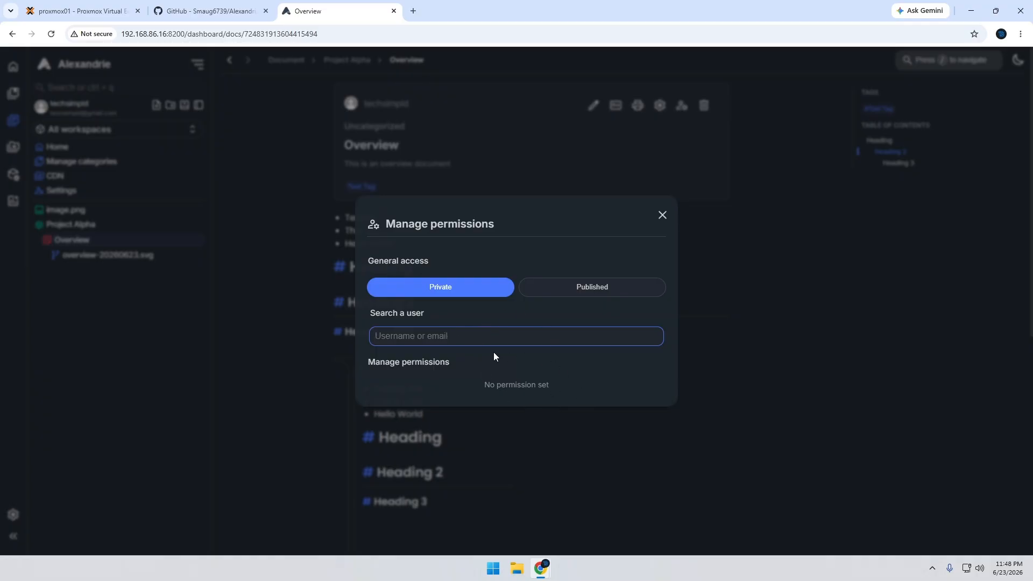
click(595, 287)
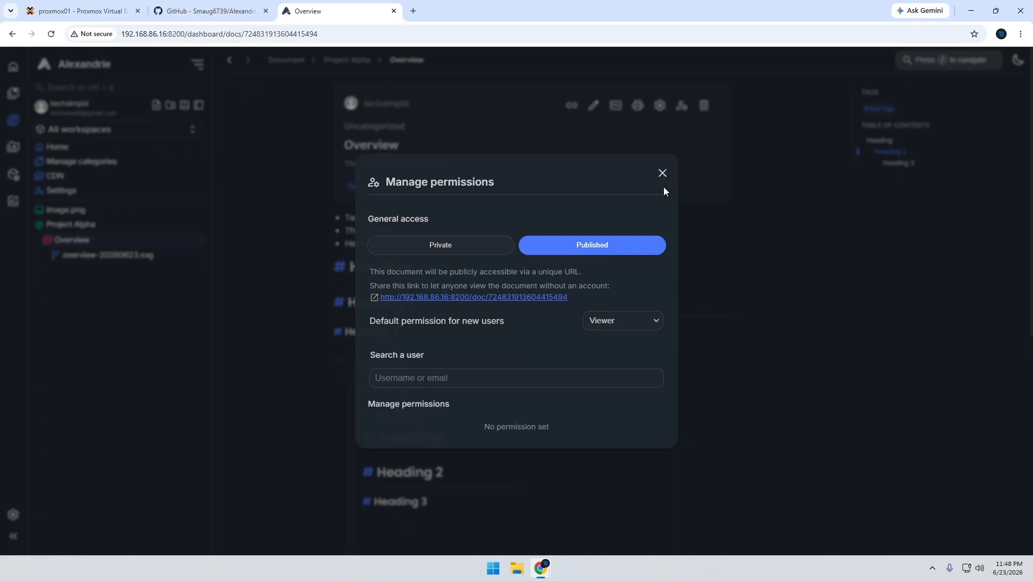
click(662, 173)
Look through the Overview document and the profile settings, and return to the home dashboard
scroll(630, 385, down, 4)
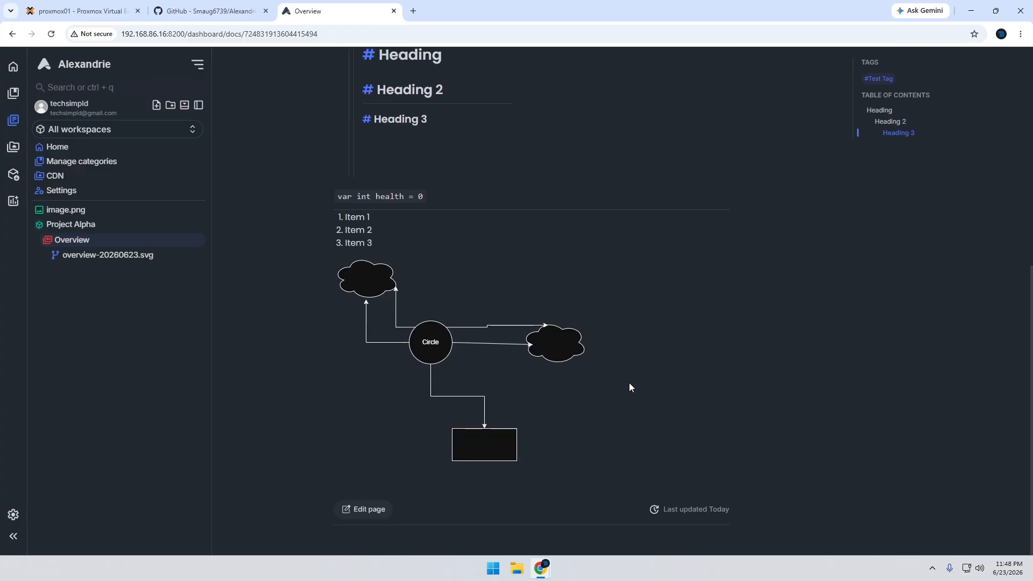
scroll(629, 385, up, 4)
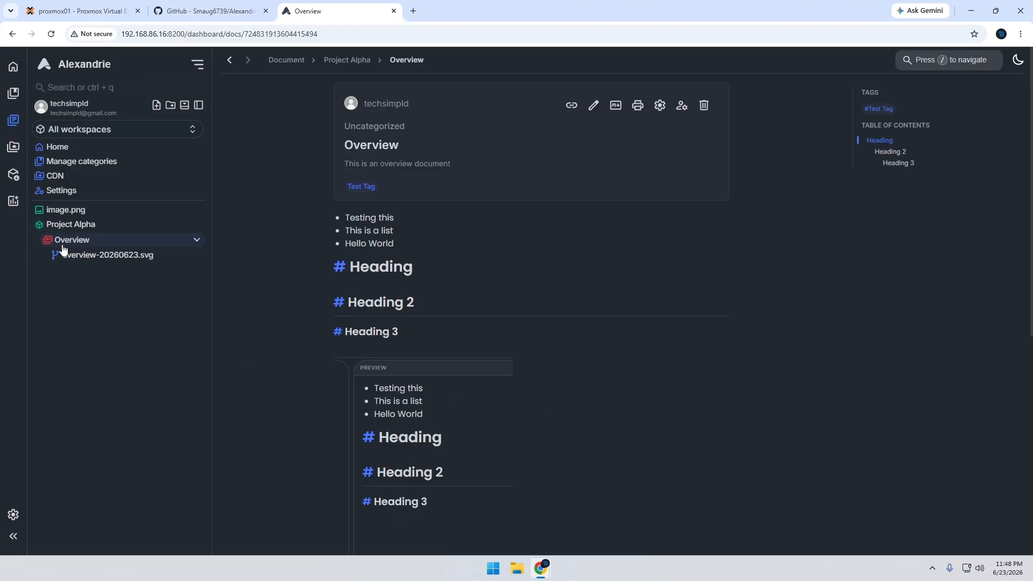
click(87, 196)
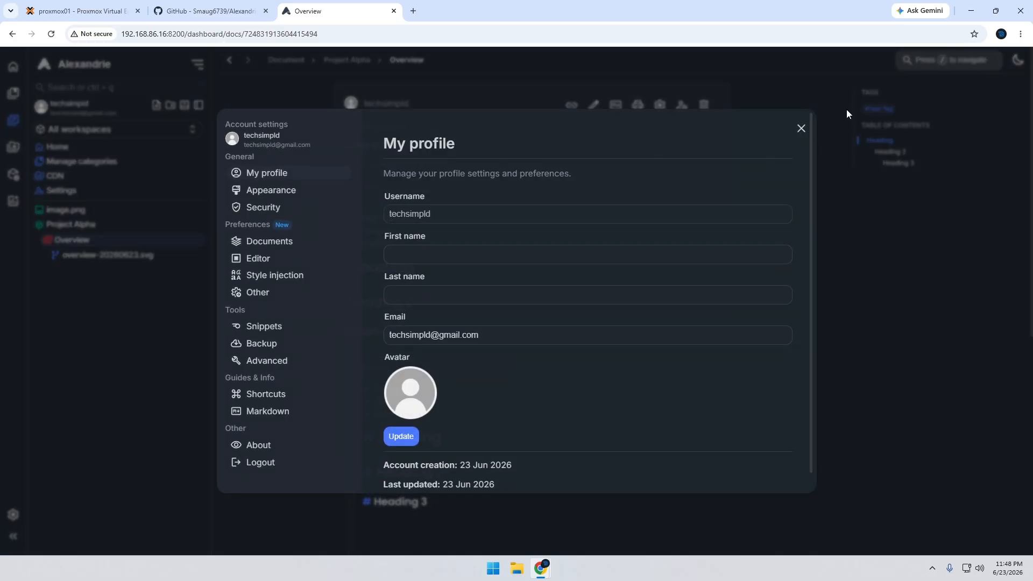
click(800, 128)
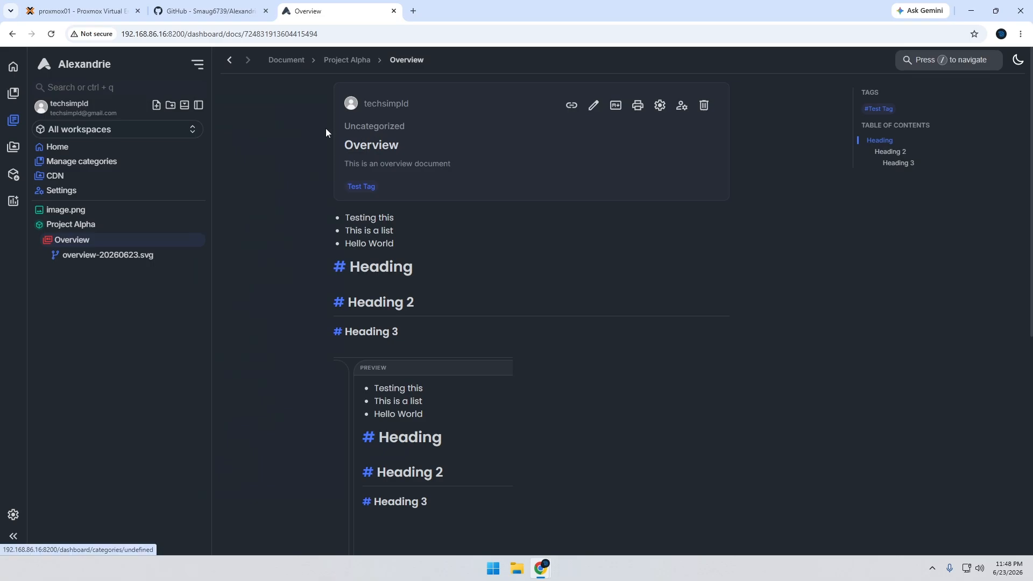
scroll(322, 134, down, 6)
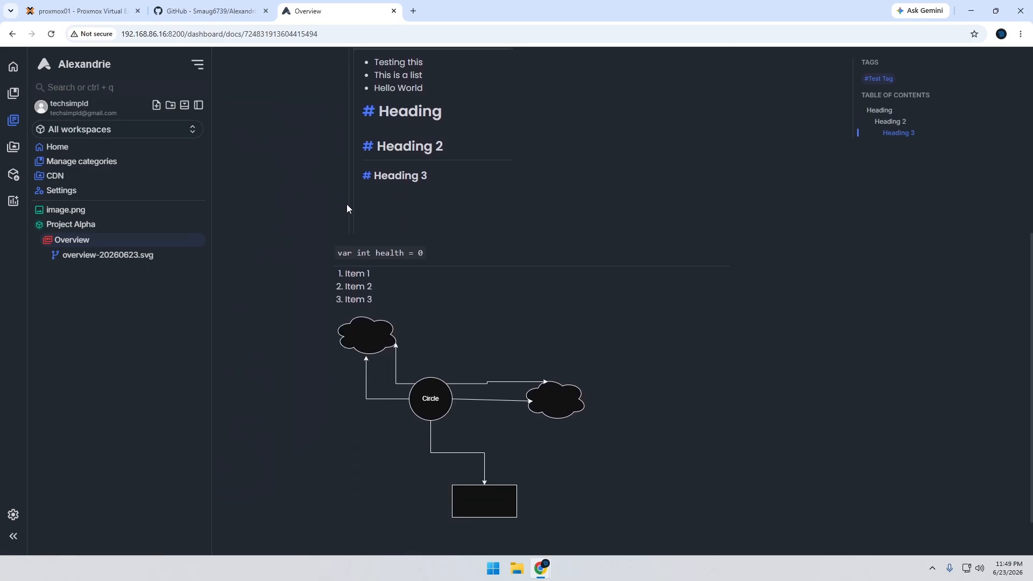
scroll(346, 205, up, 8)
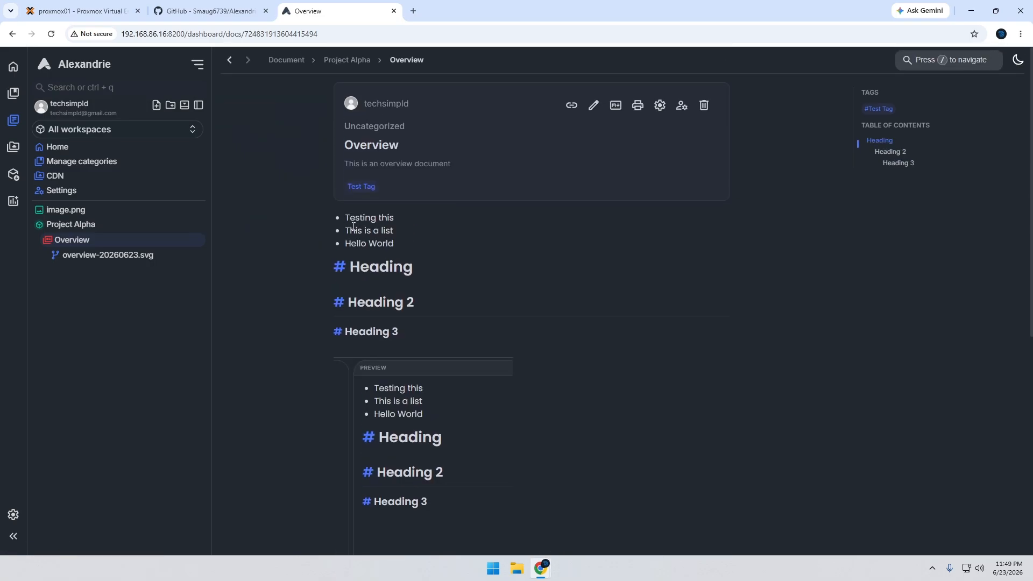
click(14, 70)
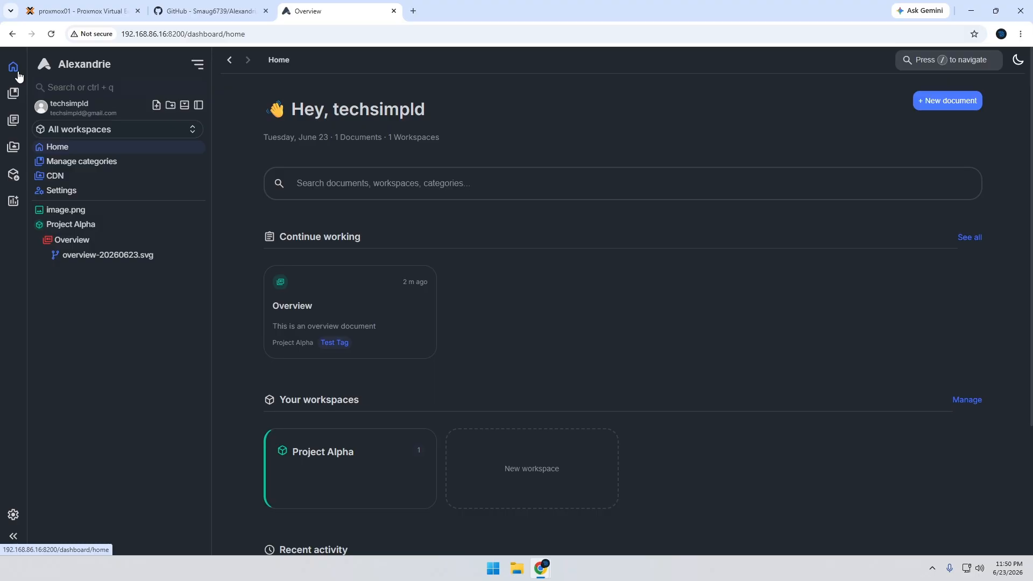
Open the Project Alpha workspace and make two duplicates of the Overview document
click(318, 475)
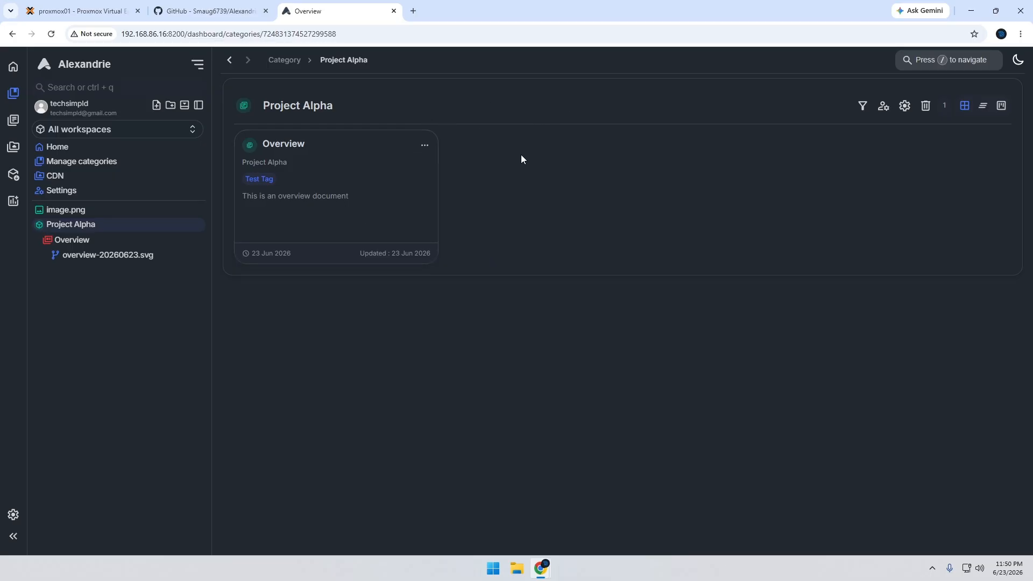
click(425, 149)
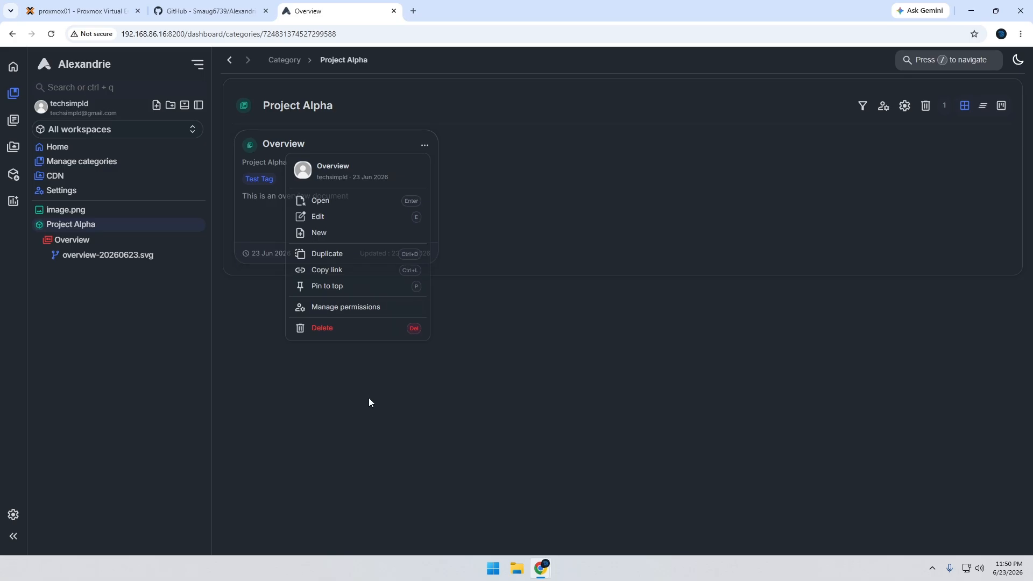
click(333, 252)
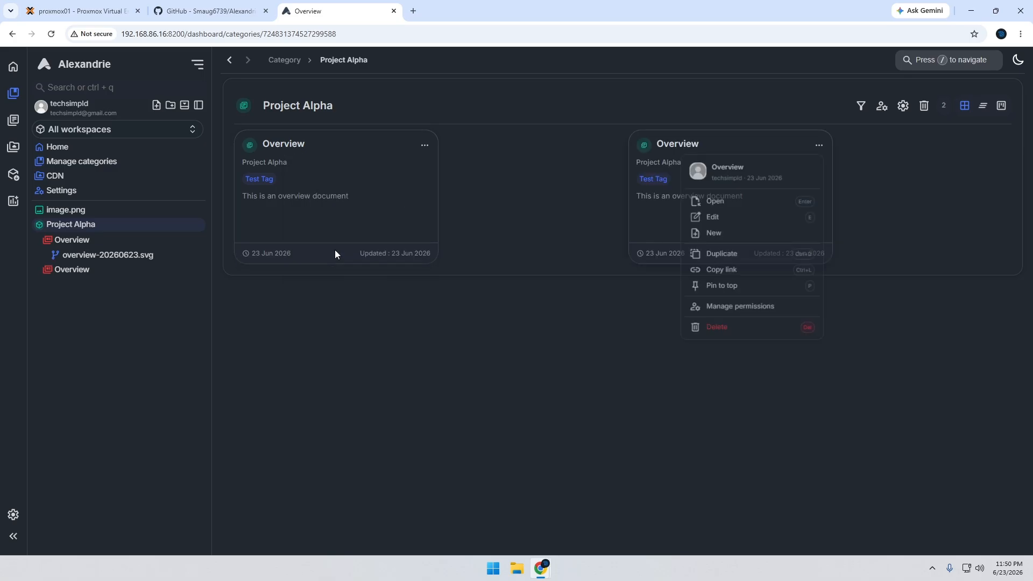
click(818, 146)
click(717, 269)
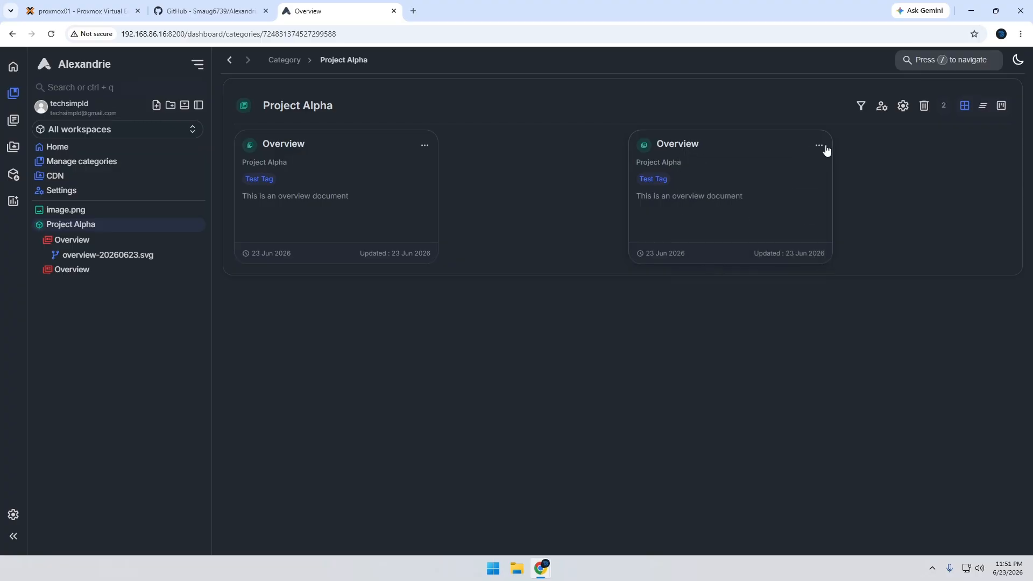
click(818, 145)
click(716, 255)
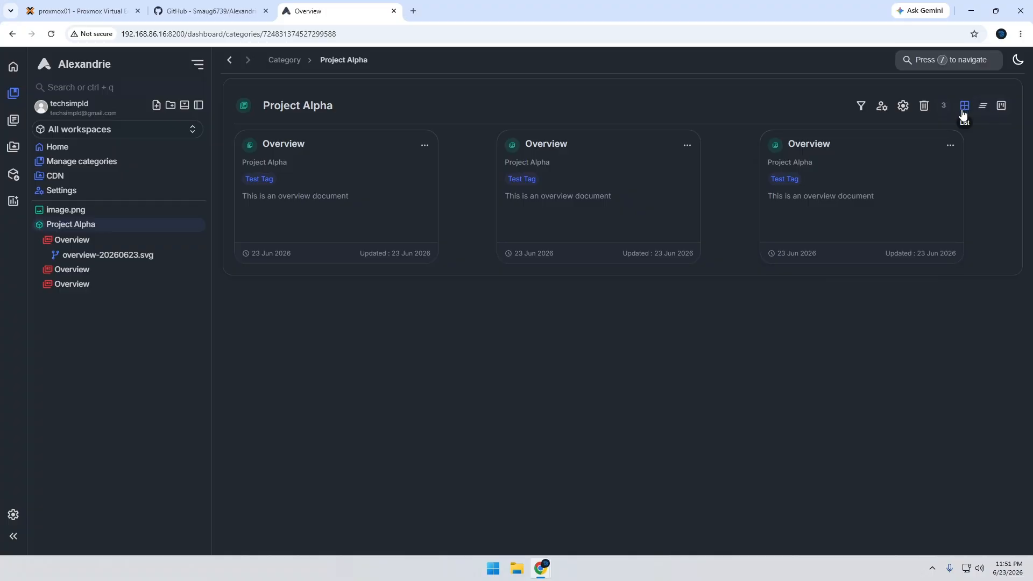
Compare the list and grid layouts of the Project Alpha documents, and display them as a Kanban board
click(984, 108)
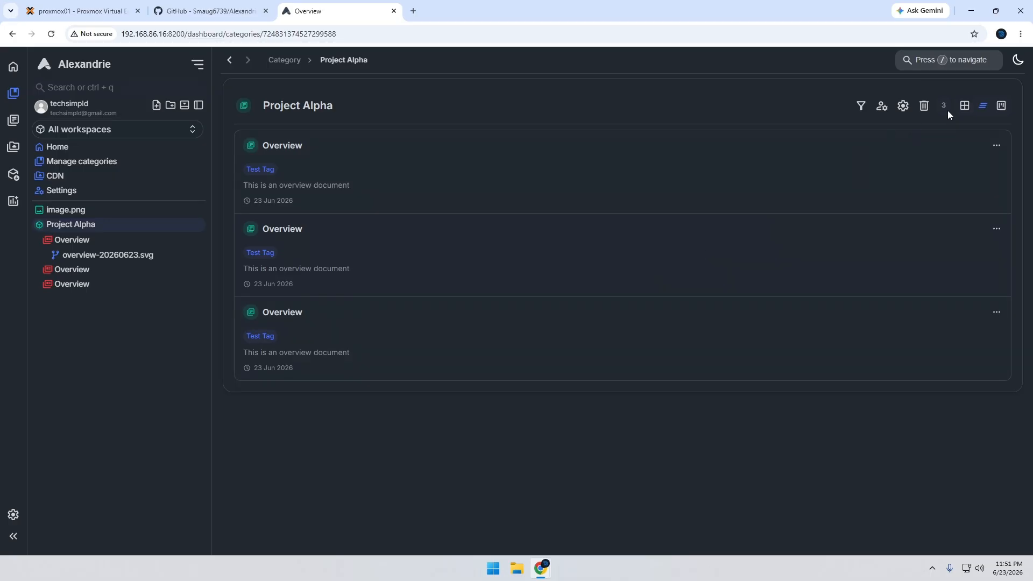
click(964, 108)
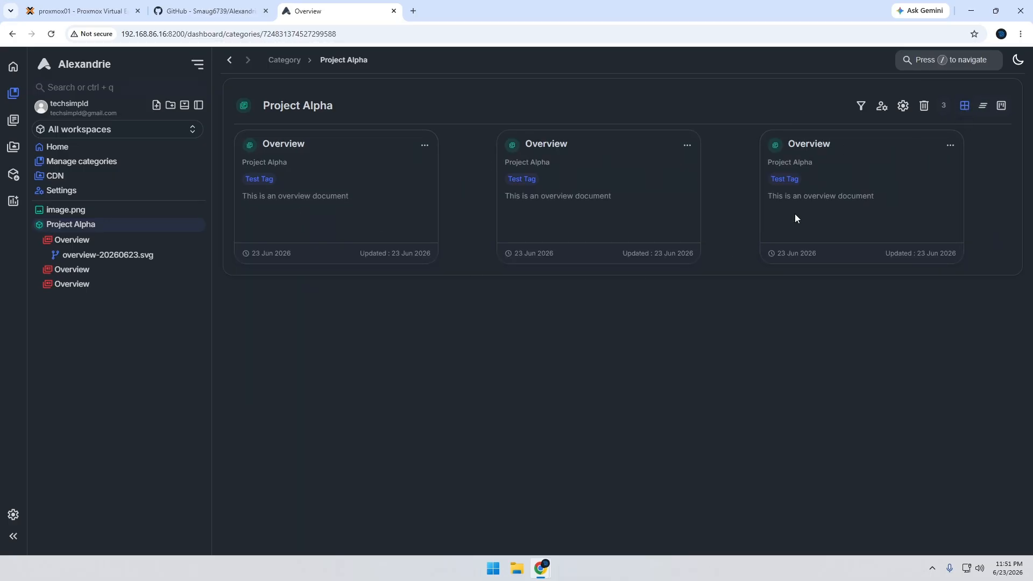
click(982, 107)
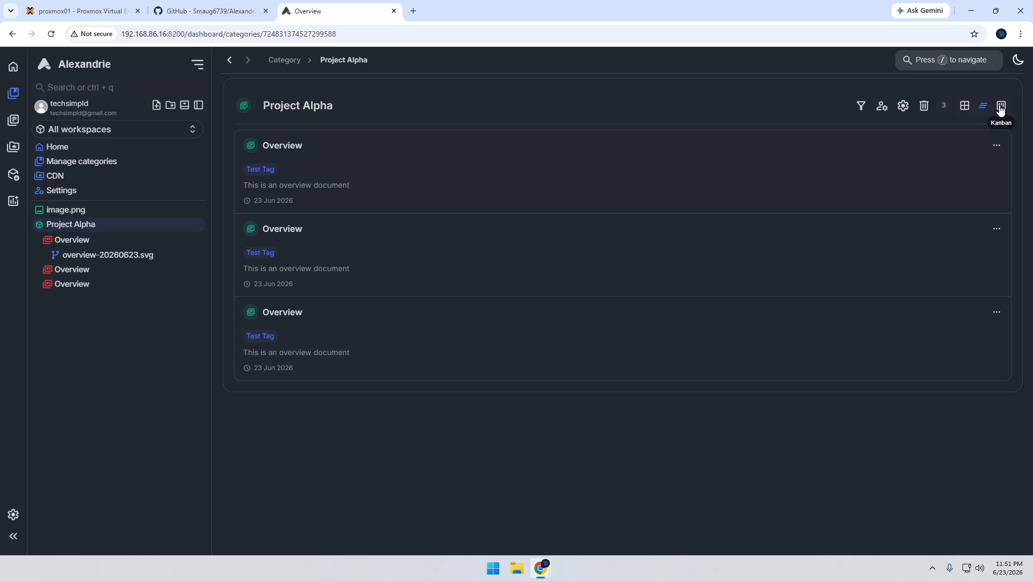
click(1001, 108)
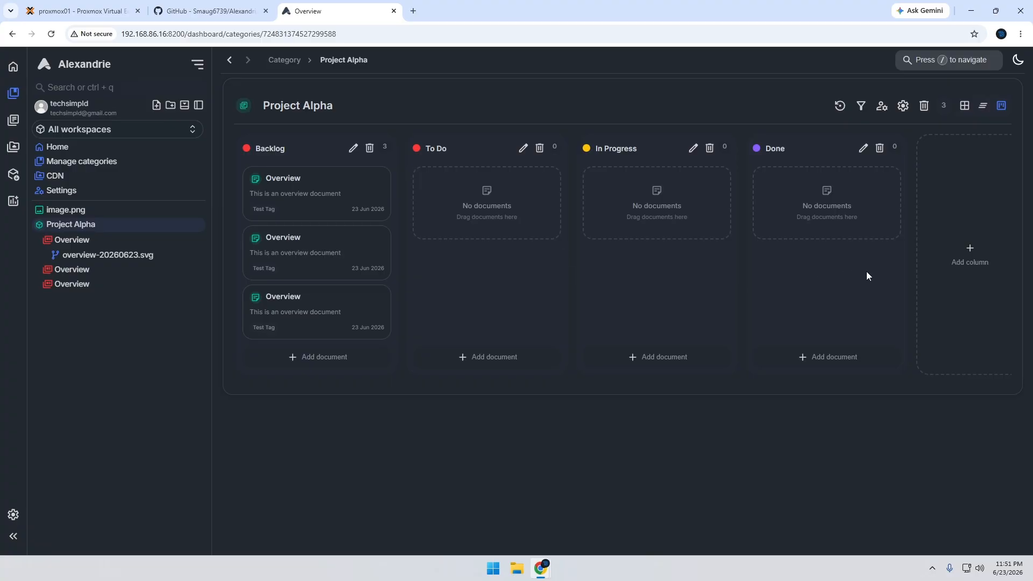
Add a new column to the Kanban board, and move one Overview card to In Progress and another to To Do
click(972, 264)
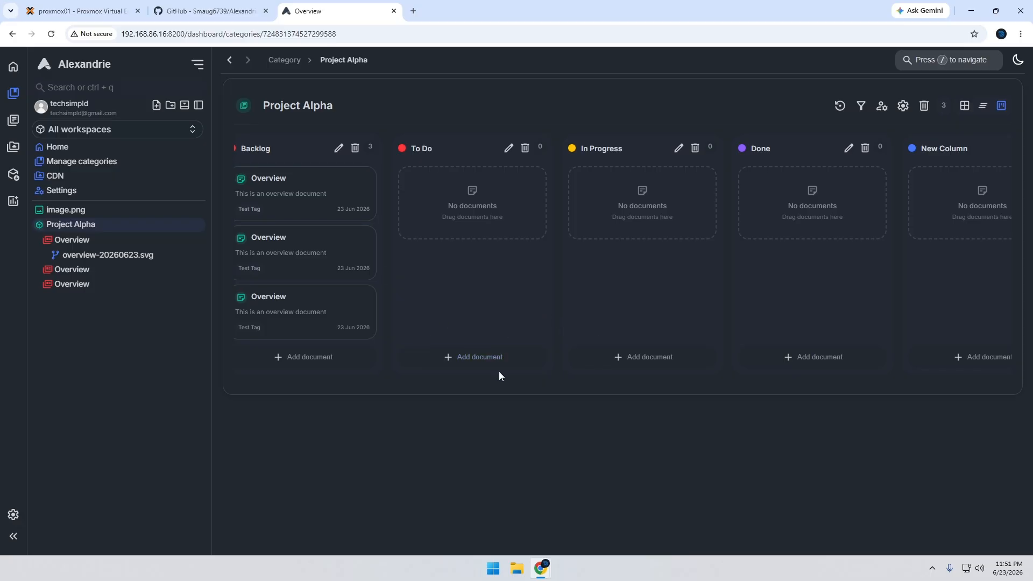
drag(292, 194, 640, 202)
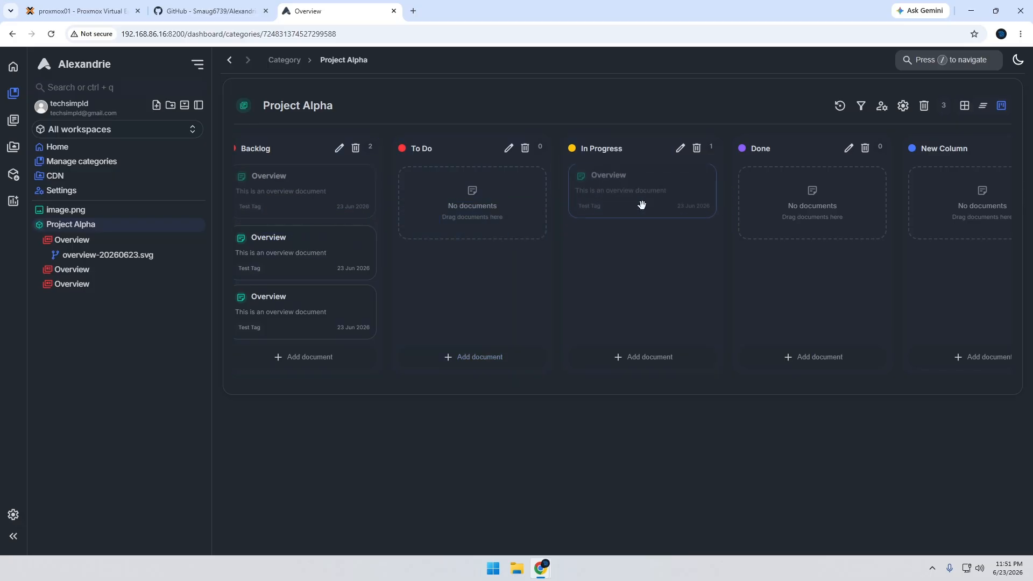
drag(281, 199, 792, 221)
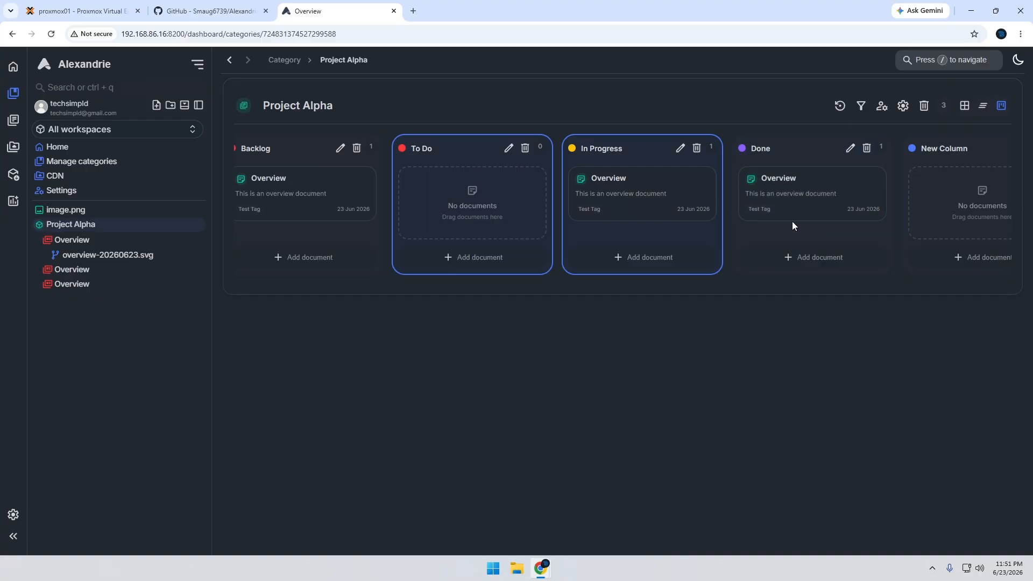
drag(839, 192, 489, 203)
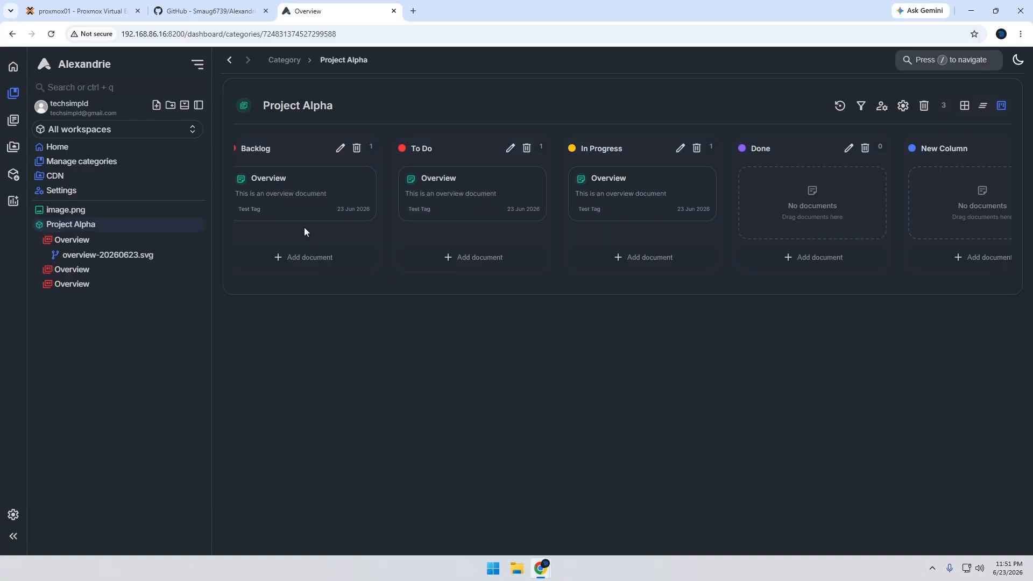
Look through the Overview documents in the In Progress and To Do columns, and return to the Project Alpha board
click(611, 180)
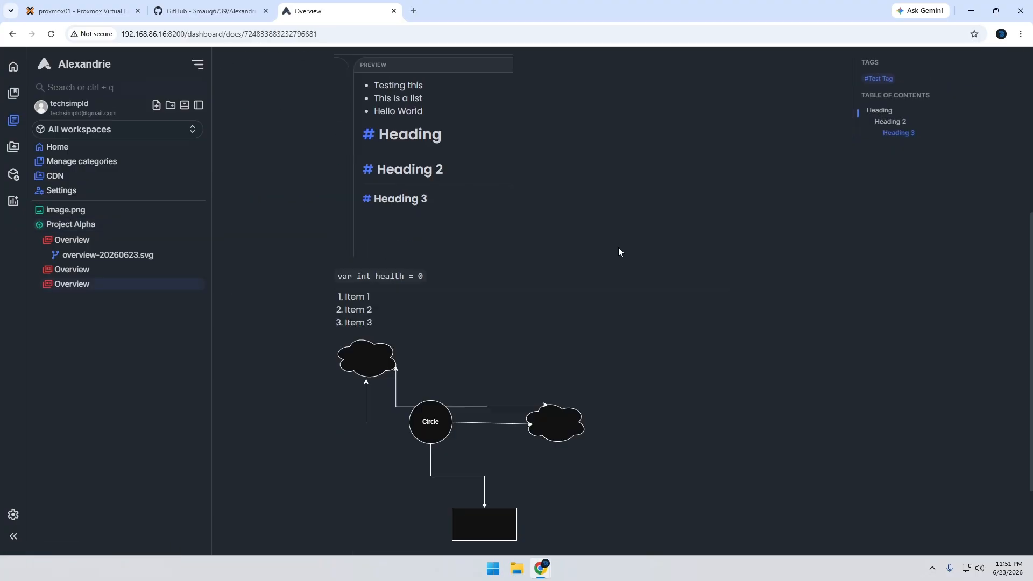
click(355, 60)
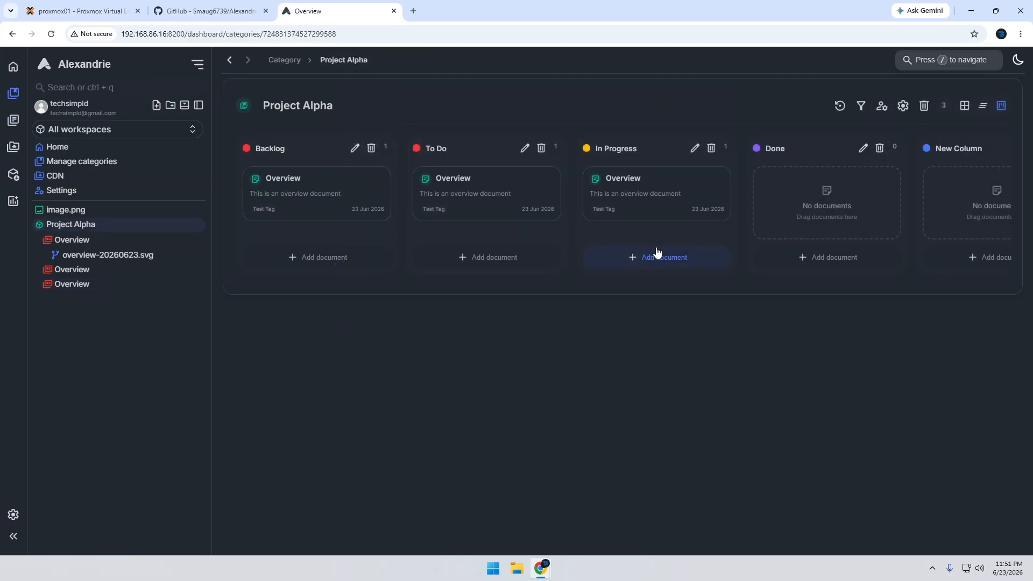
click(459, 181)
scroll(549, 307, down, 8)
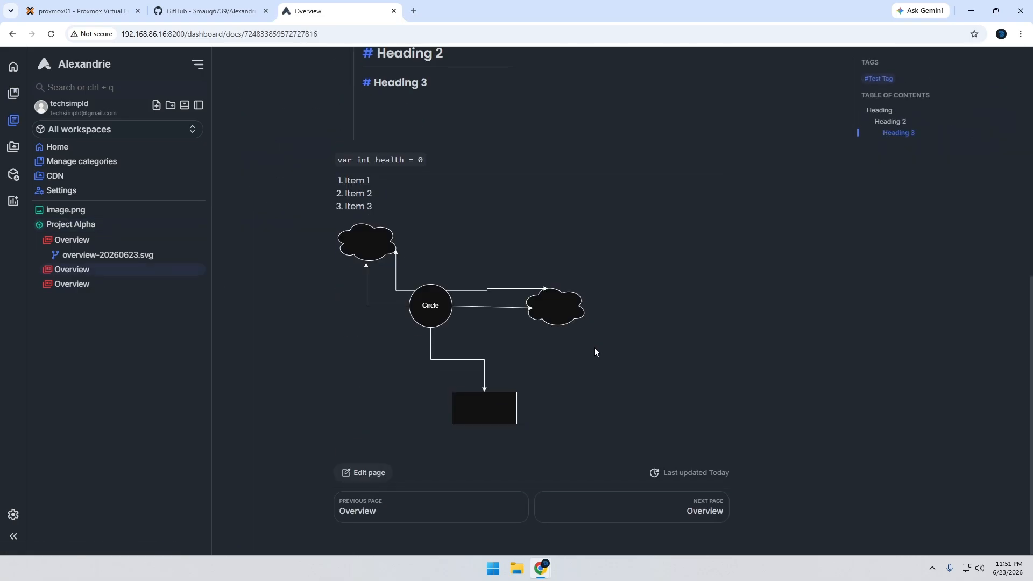
scroll(594, 350, up, 5)
scroll(595, 356, down, 5)
scroll(592, 352, up, 8)
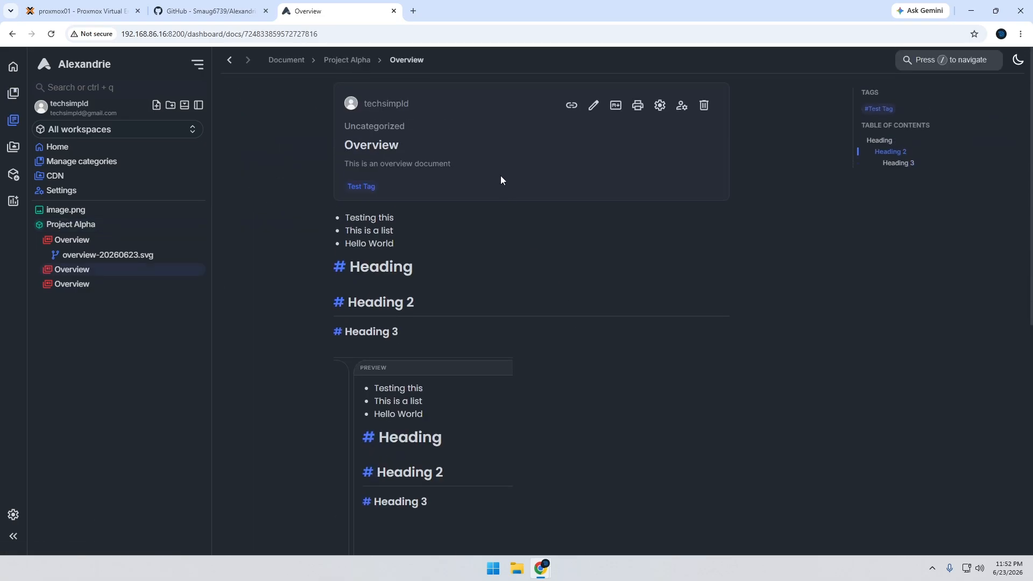
click(342, 61)
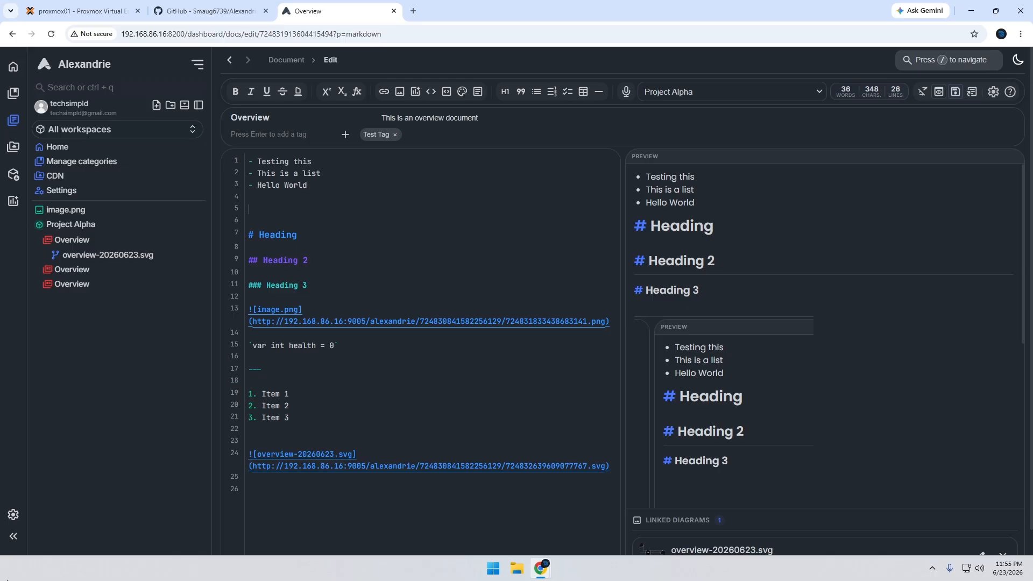
Examine the list of Markdown snippet shortcuts in the settings, and close the settings
click(14, 515)
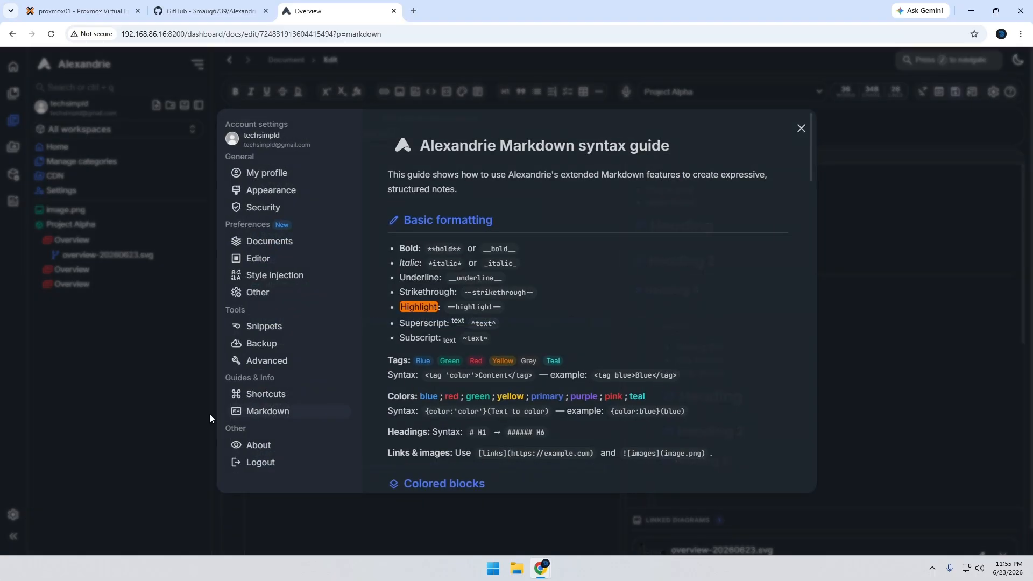
click(277, 328)
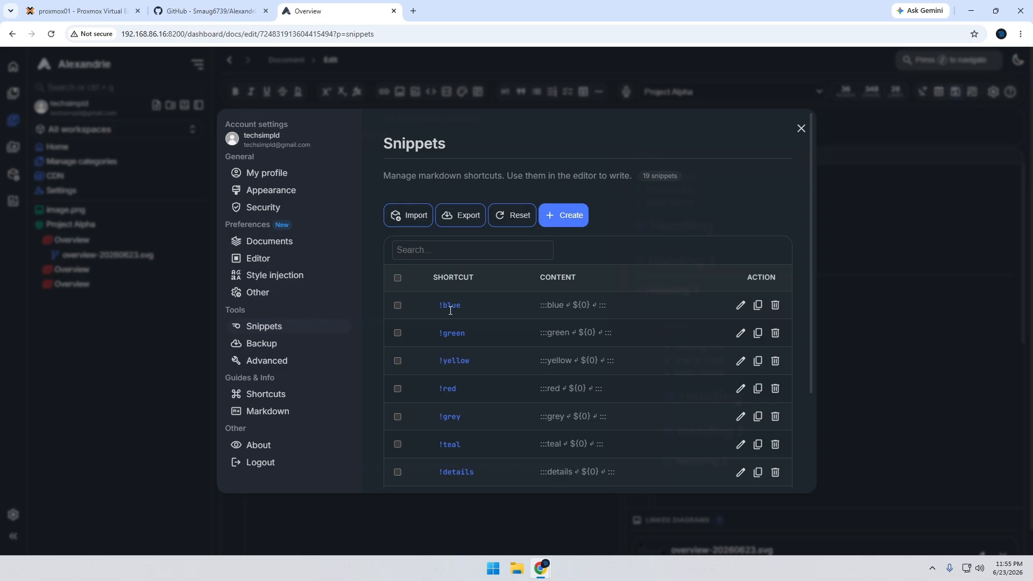
scroll(450, 323, down, 2)
scroll(476, 381, up, 1)
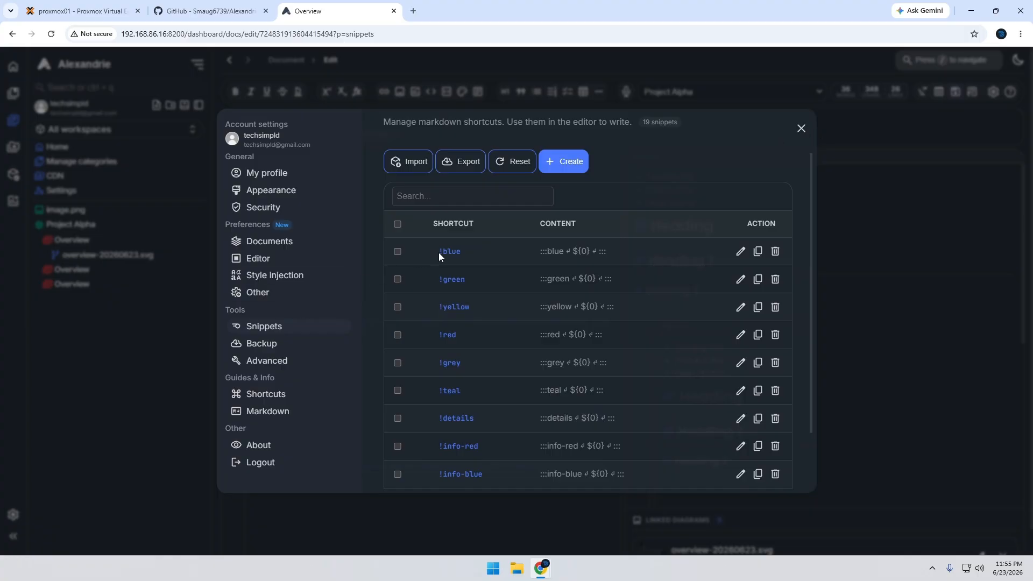
click(437, 282)
click(801, 128)
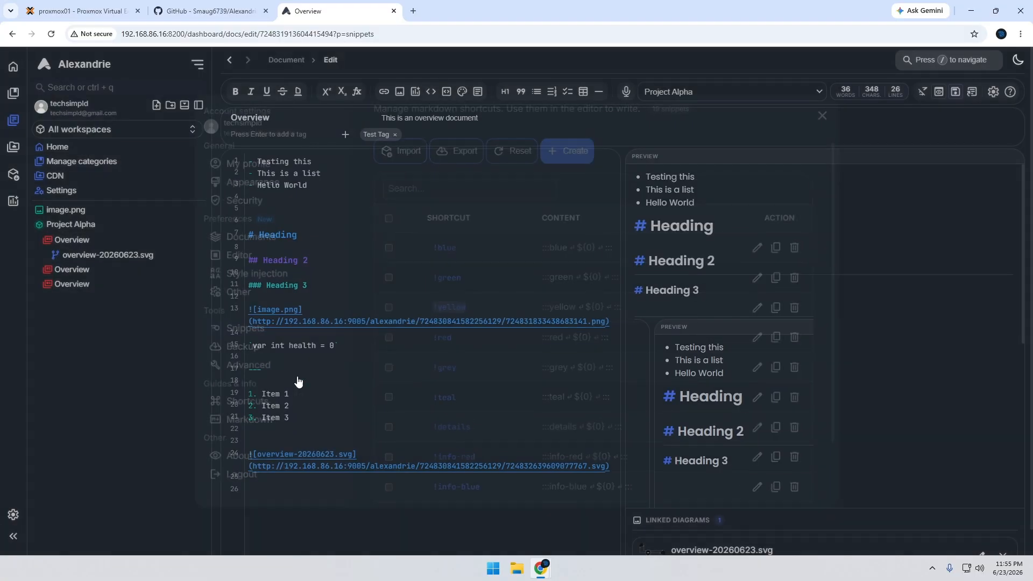
Insert a !blue snippet block below the Hello World list with the text "This is informational"
click(278, 210)
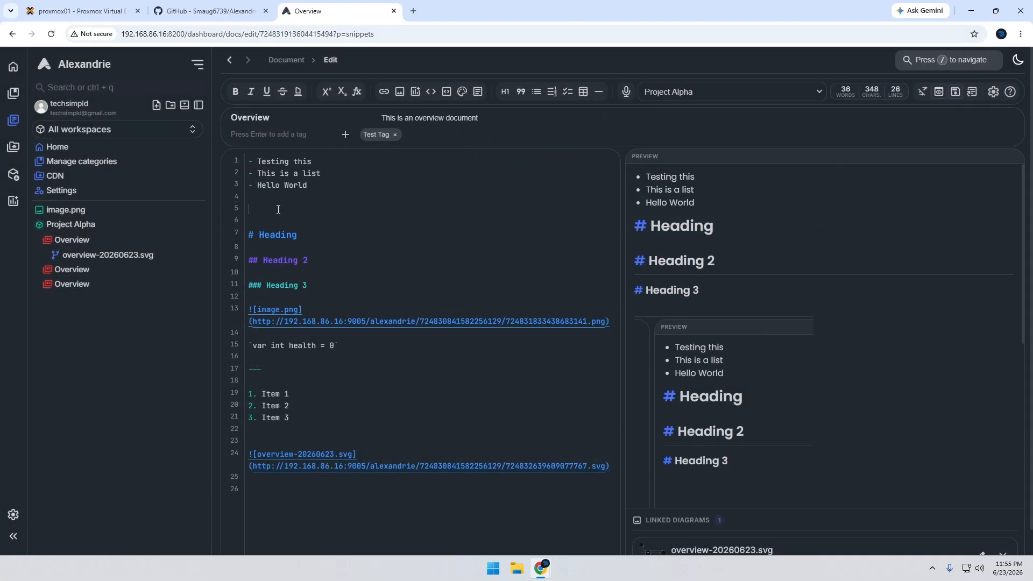
text(!blue)
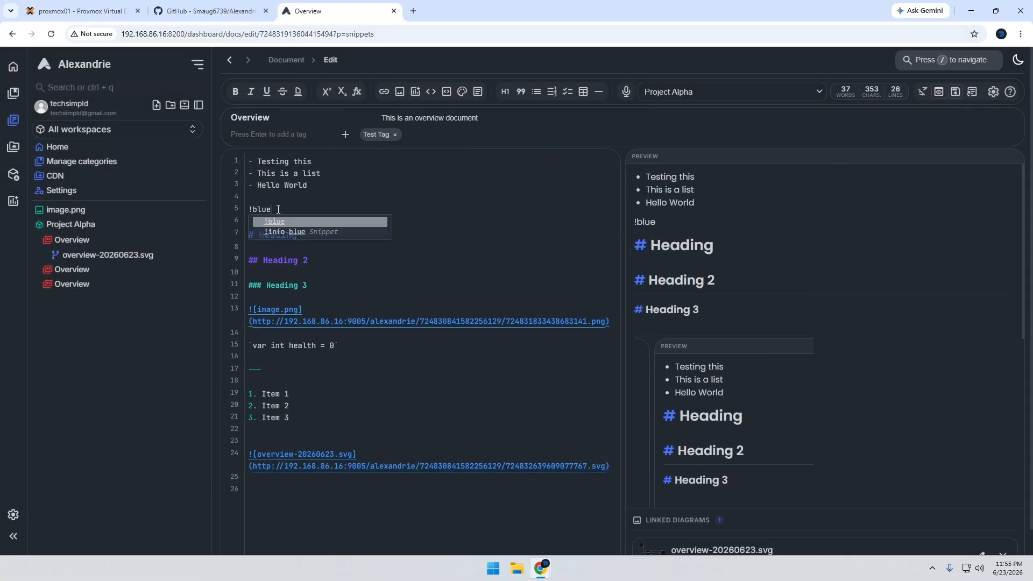
key(Return)
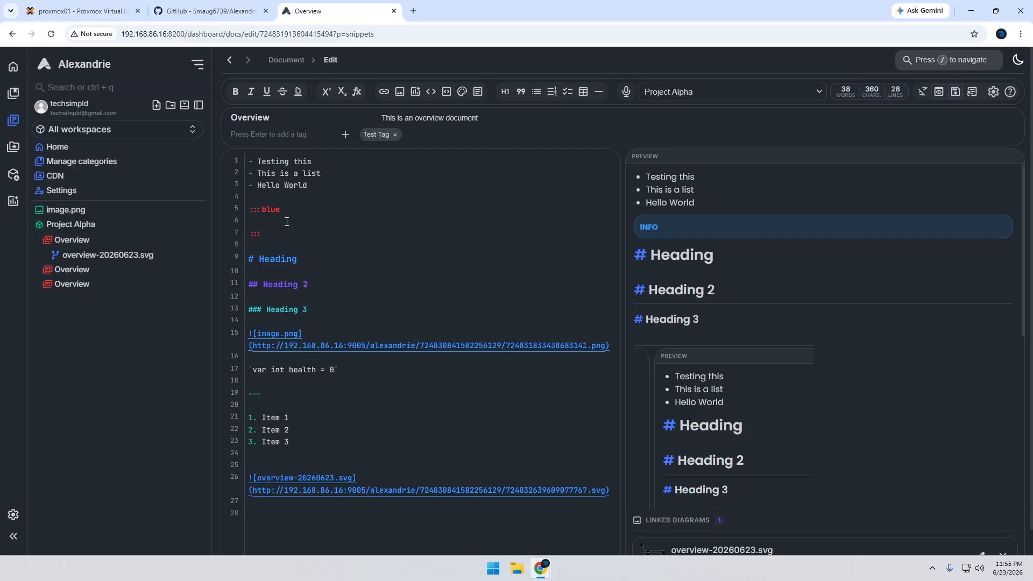
text(This is io)
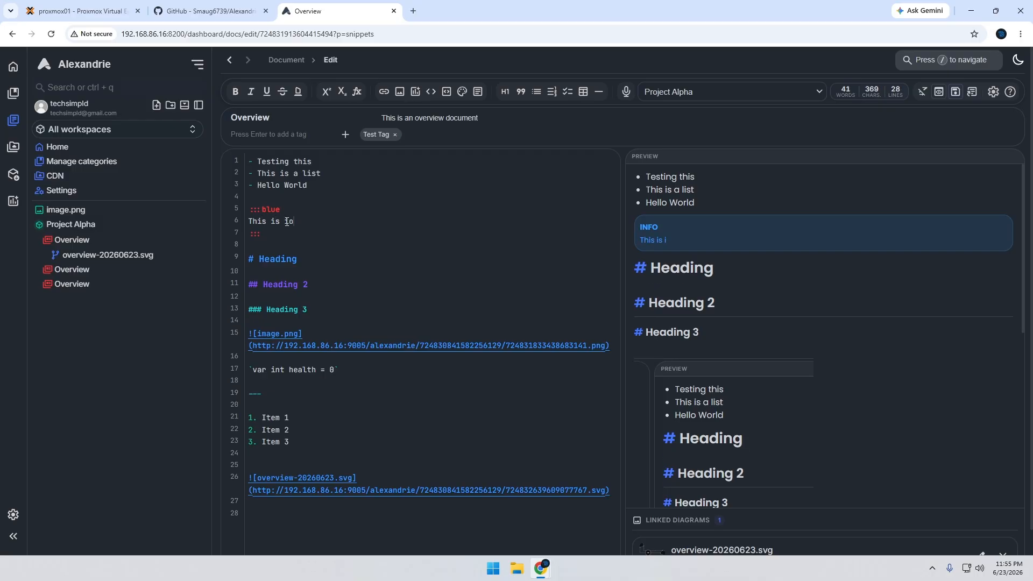
text(nformational)
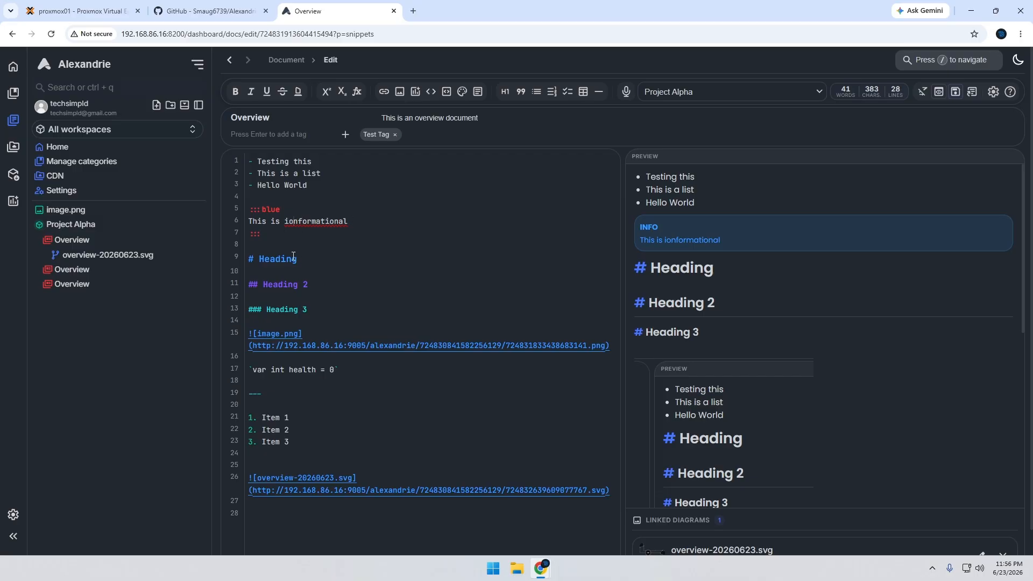
key(BackSpace)
Insert a !yellow snippet block below the blue block, titled "Tip" and containing "Tip:" followed by two blank lines
key(Return)
key(Return)
text(!yell)
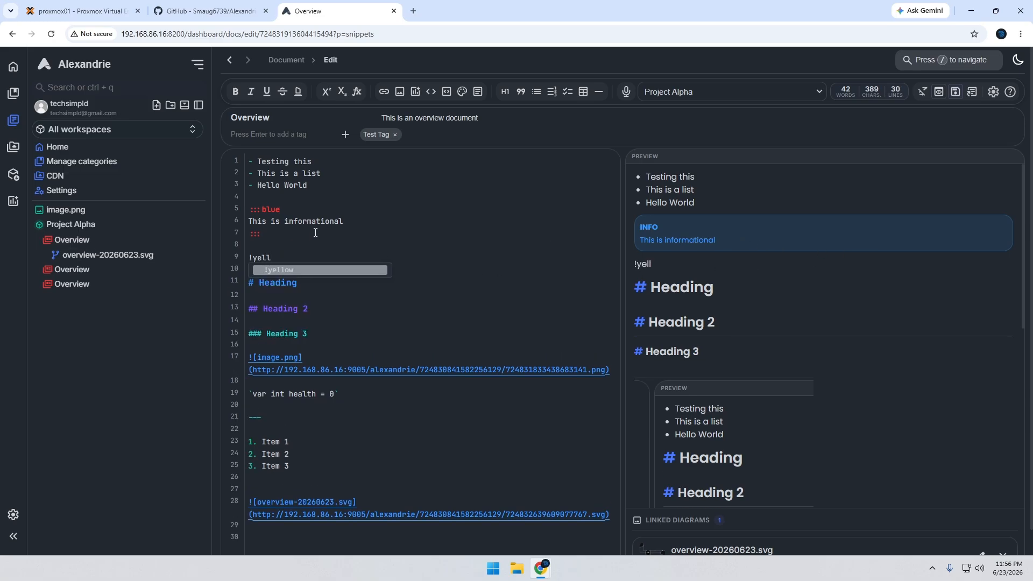
key(Return)
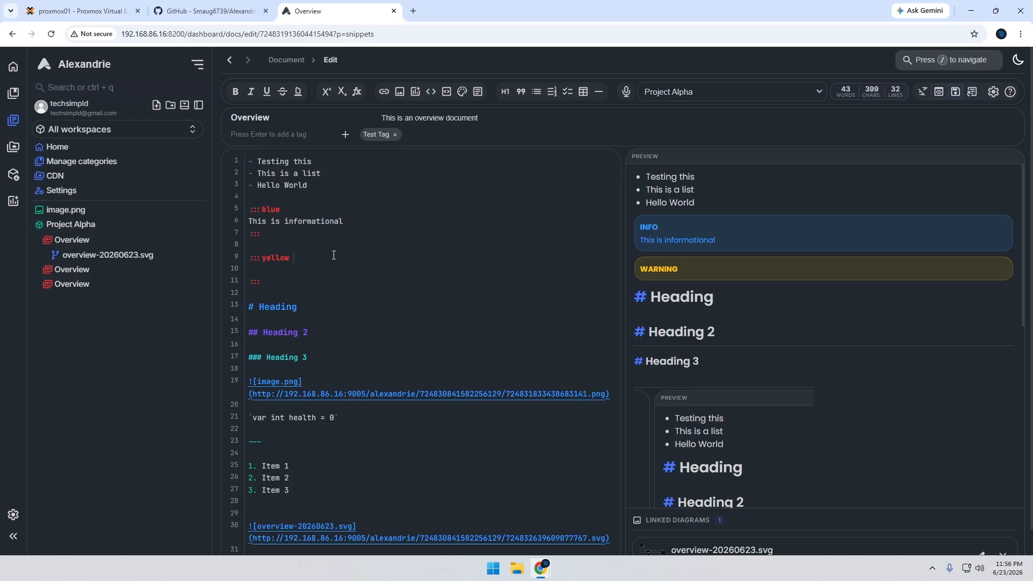
text(Tip)
text(Tip:)
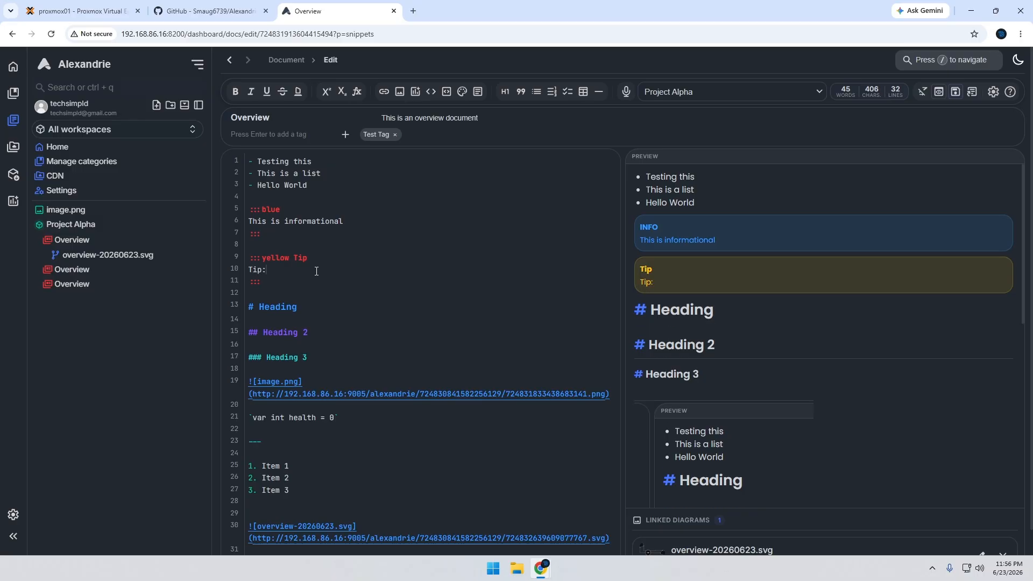
key(Return)
key(Return)
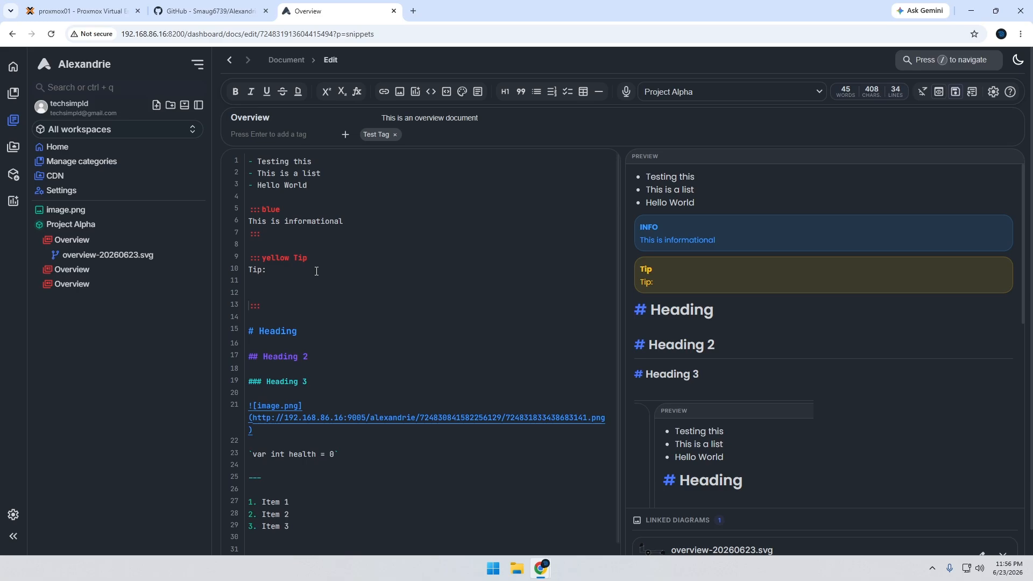
Insert a !card snippet block below the yellow Tip block with the text "This is me typing in the card" and check its preview
key(Return)
key(Return)
text(!)
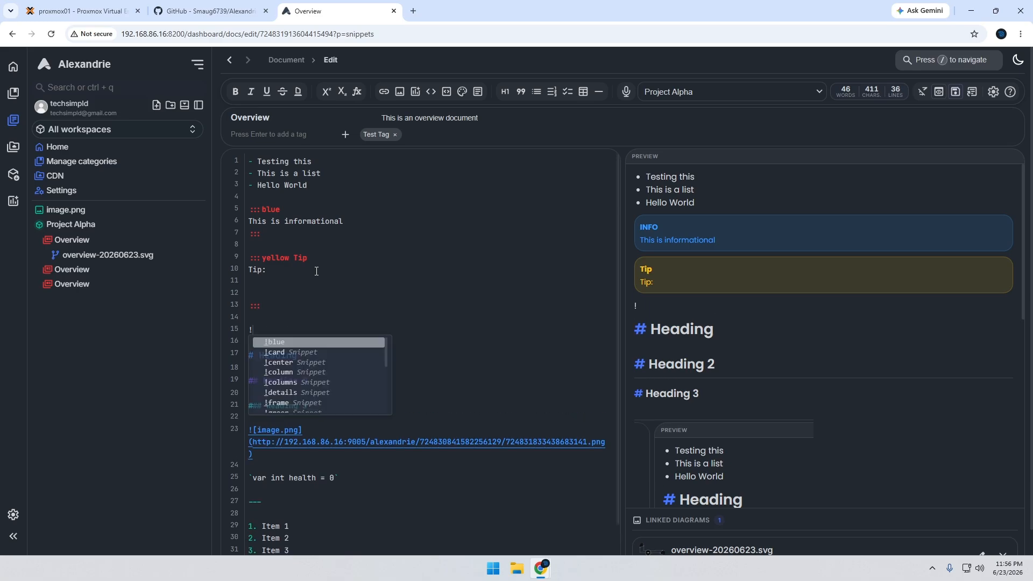
text(card)
key(Return)
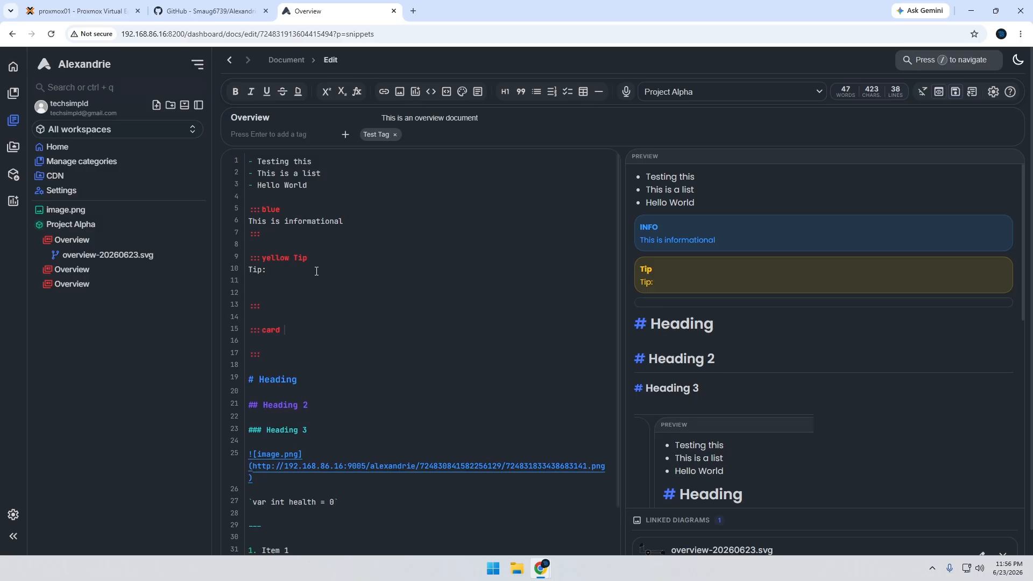
key(Return)
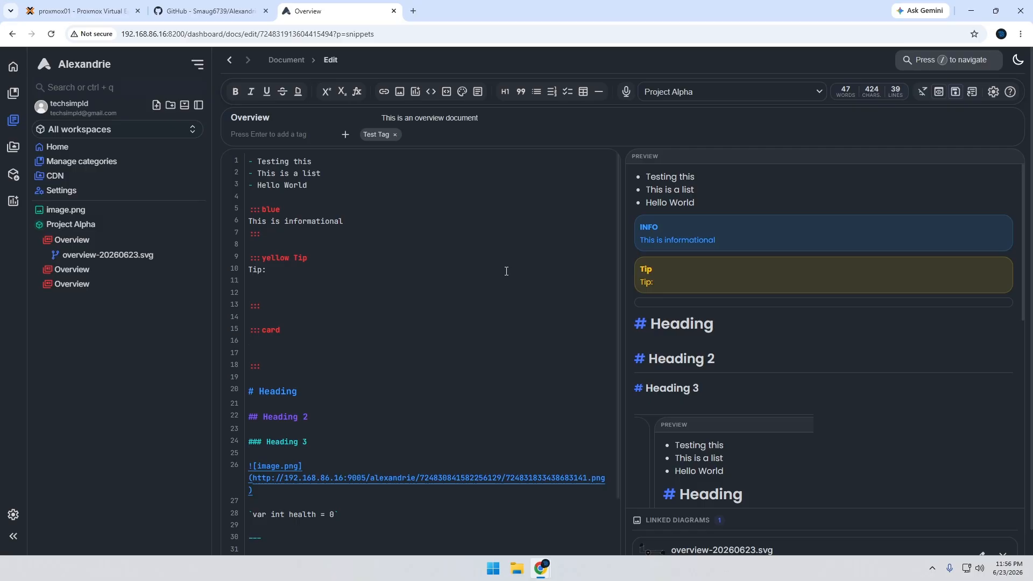
text(This is me typi)
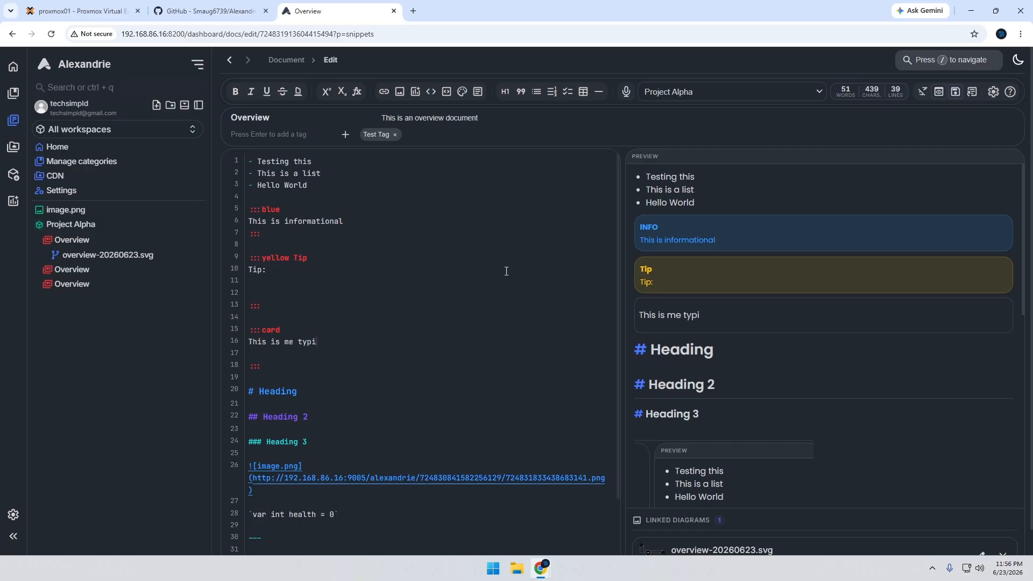
text(ng in the card)
drag(769, 318, 650, 316)
click(788, 351)
scroll(728, 266, down, 7)
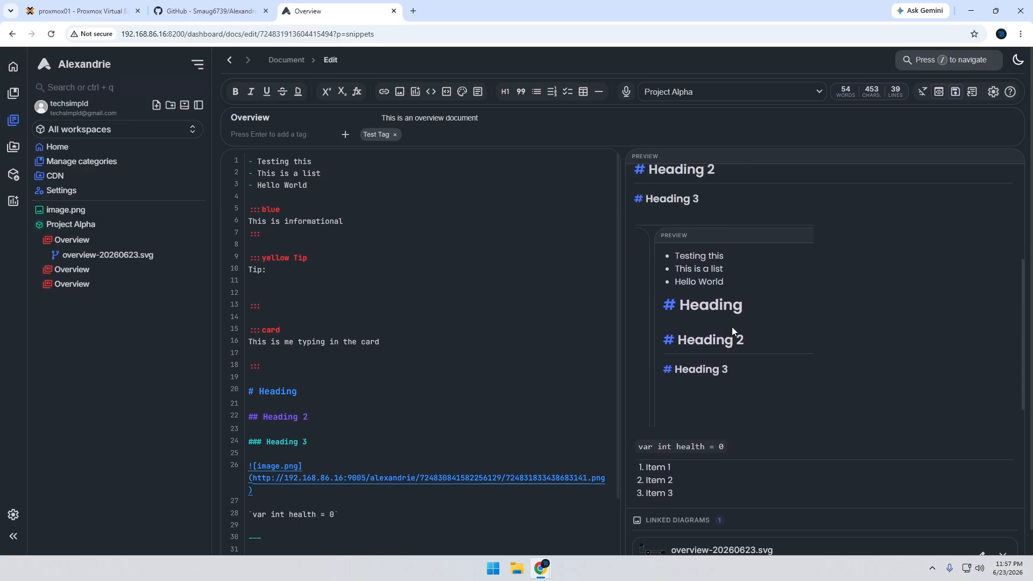
scroll(742, 340, up, 7)
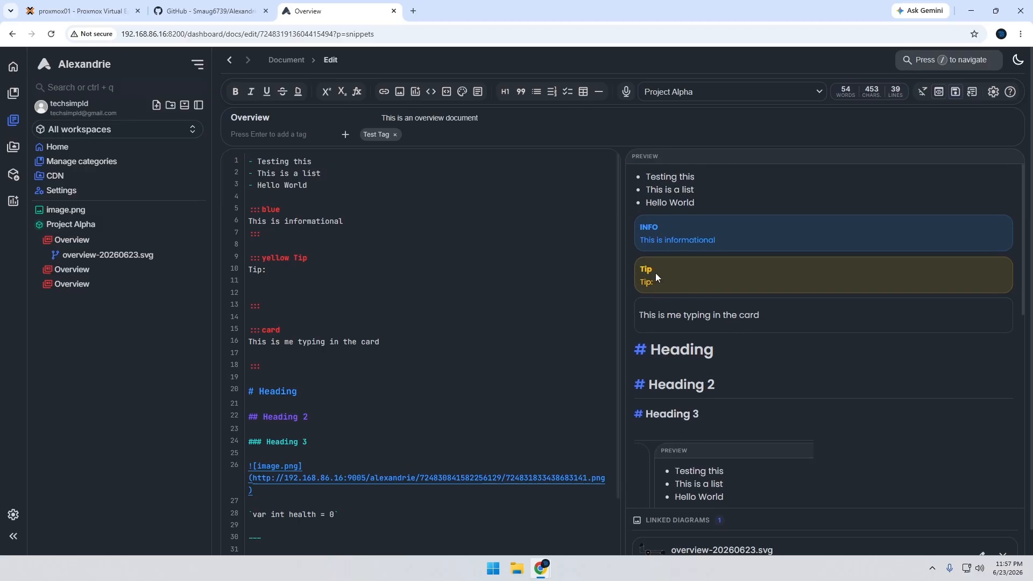
Insert a !red snippet block below the card block with the text "Do not click the big button"
click(327, 366)
key(Return)
key(Return)
text(!re)
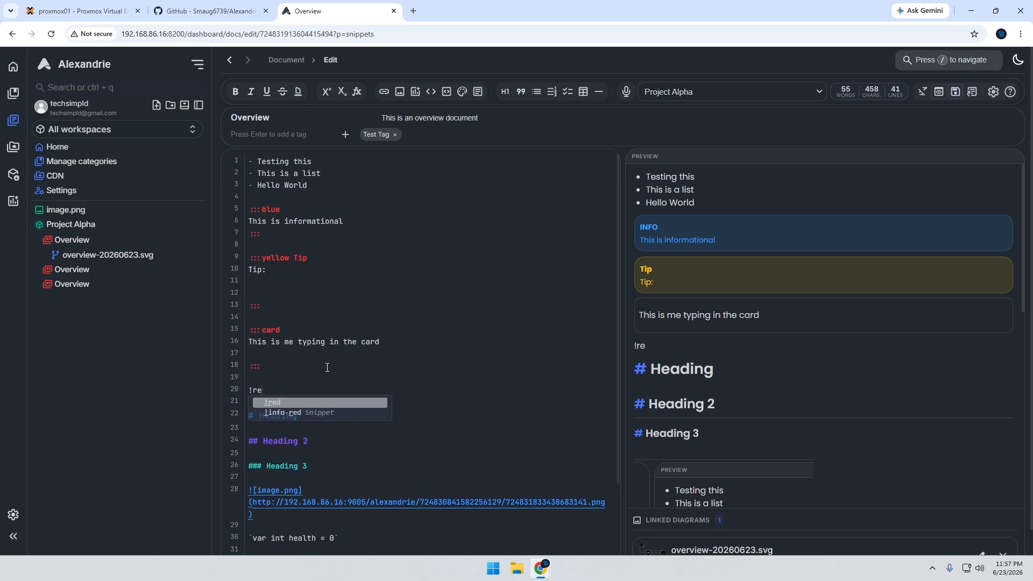
key(Return)
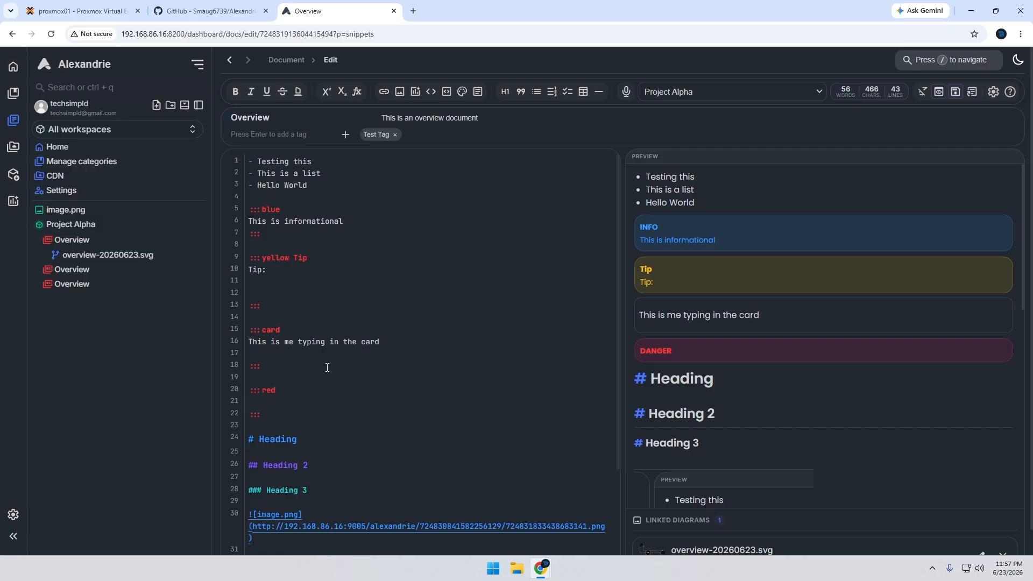
text(Do not cl)
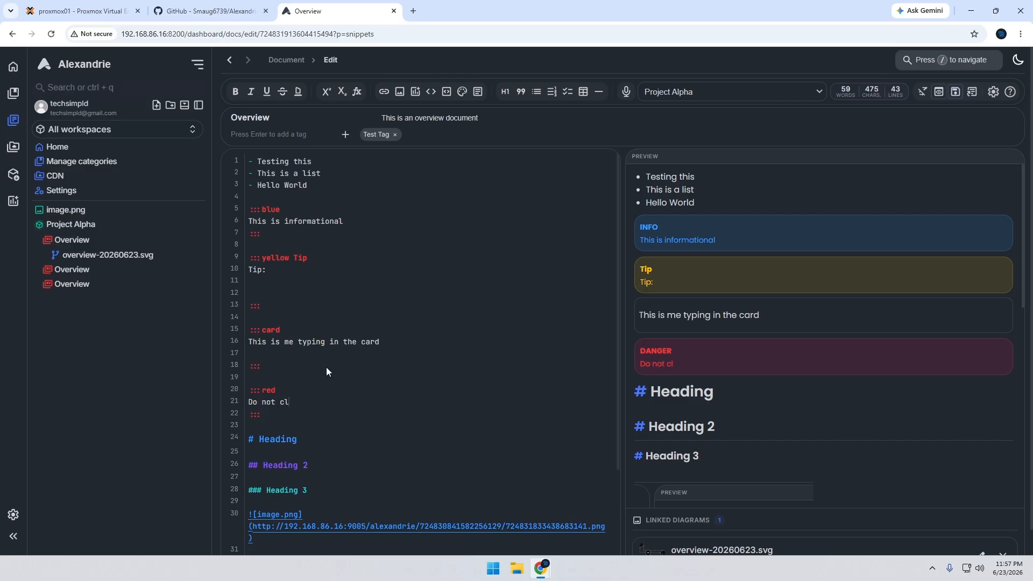
text(ick the big button)
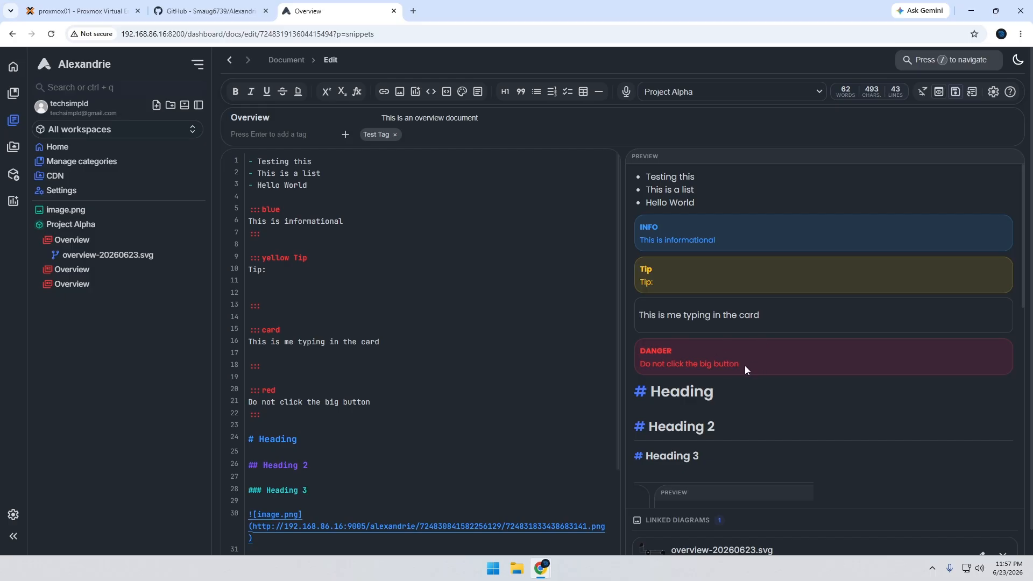
drag(715, 364, 772, 372)
View the CDN file manager, and open the first Overview document of Project Alpha for reading
click(54, 176)
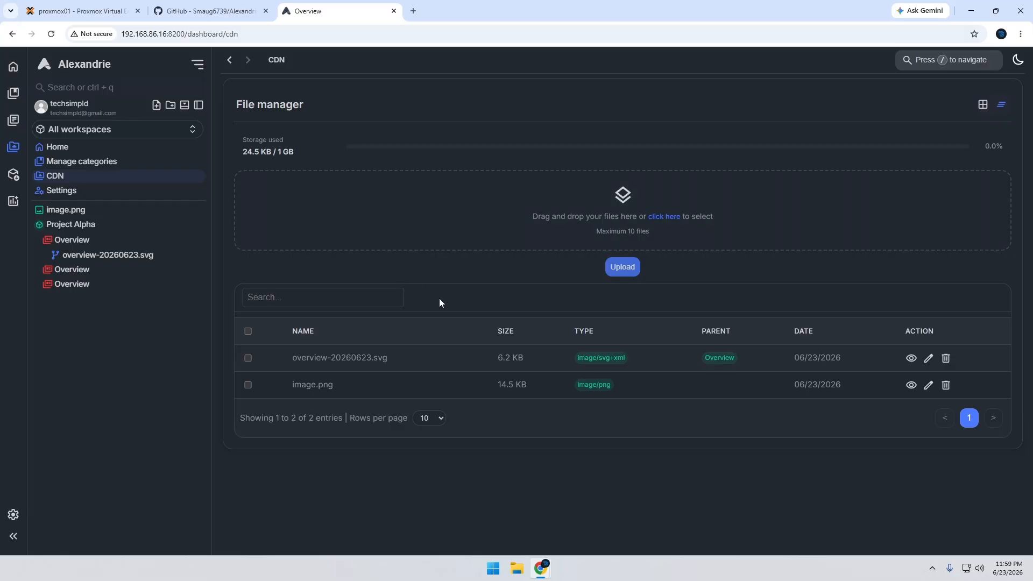
click(89, 240)
scroll(587, 304, down, 4)
scroll(585, 311, up, 4)
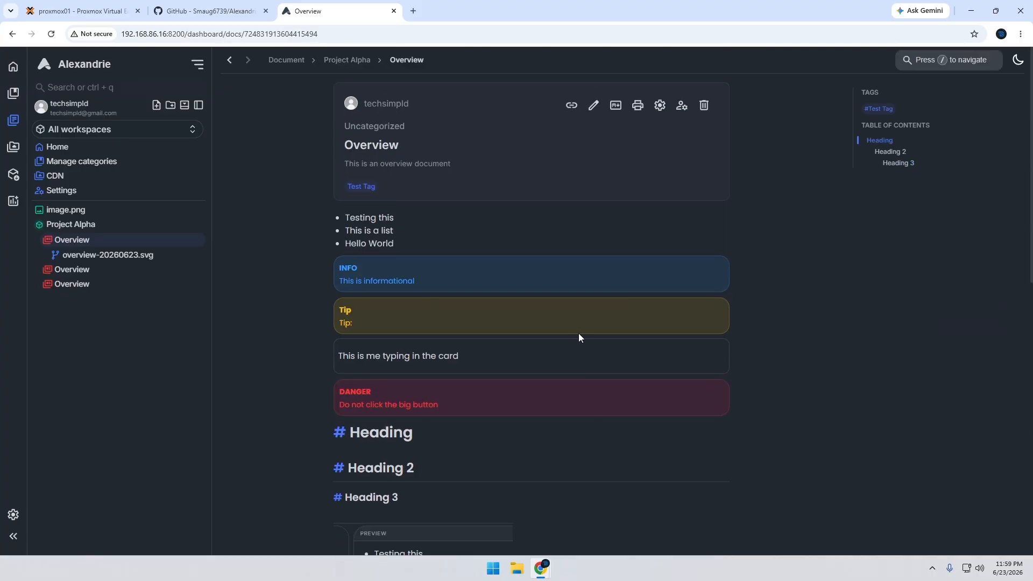
Compare the Overview document's Markdown source in the editor with its rendered page, down to the diagram at its end
click(593, 105)
scroll(516, 337, down, 2)
scroll(530, 344, up, 2)
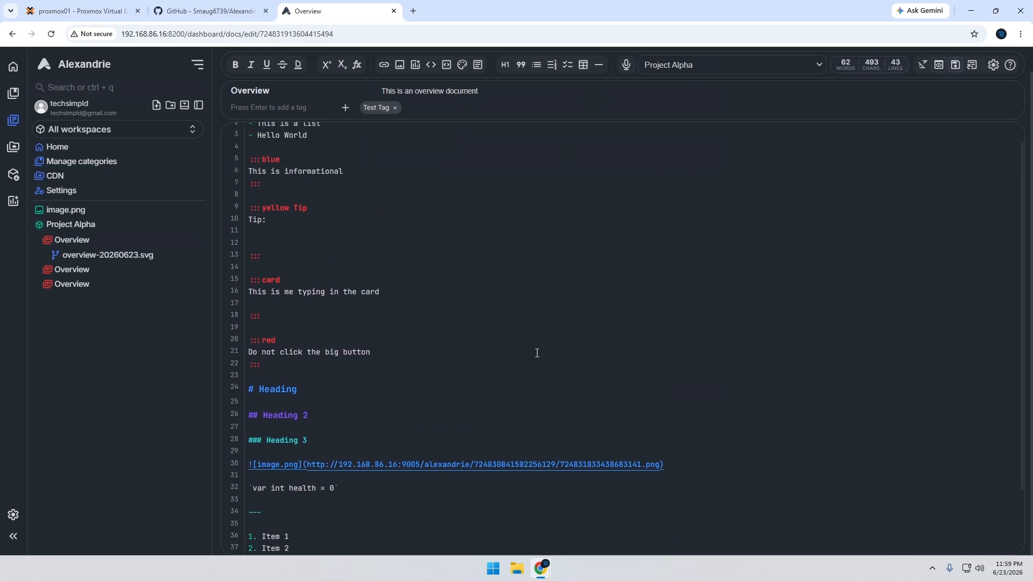
click(230, 59)
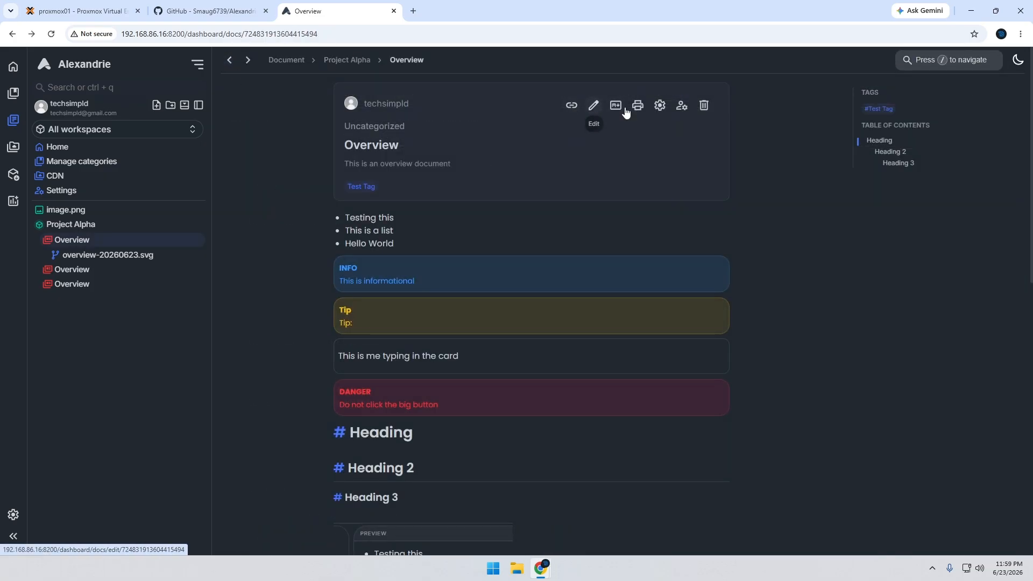
click(592, 106)
scroll(525, 329, down, 3)
scroll(525, 329, up, 3)
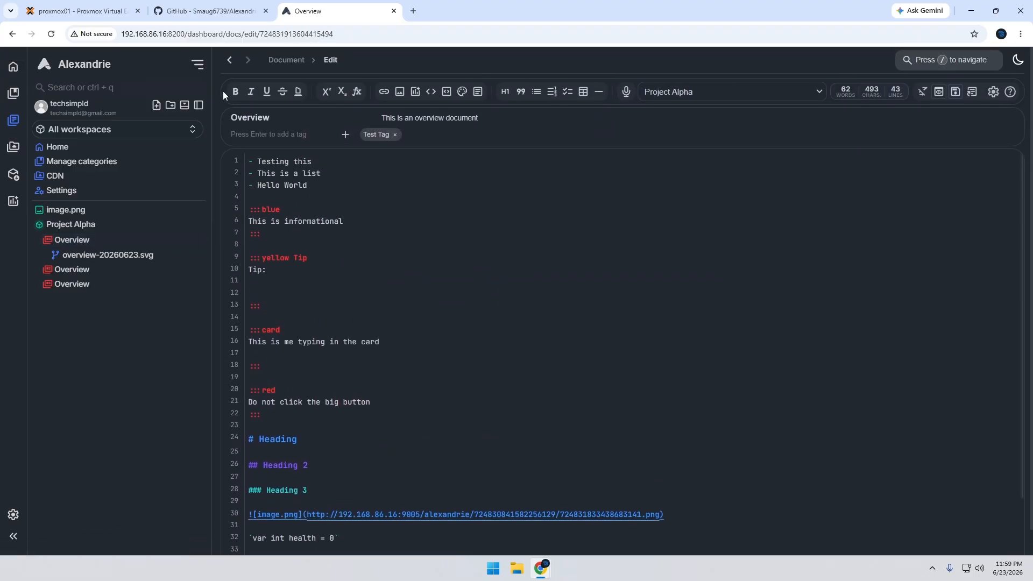
click(231, 60)
scroll(531, 323, down, 8)
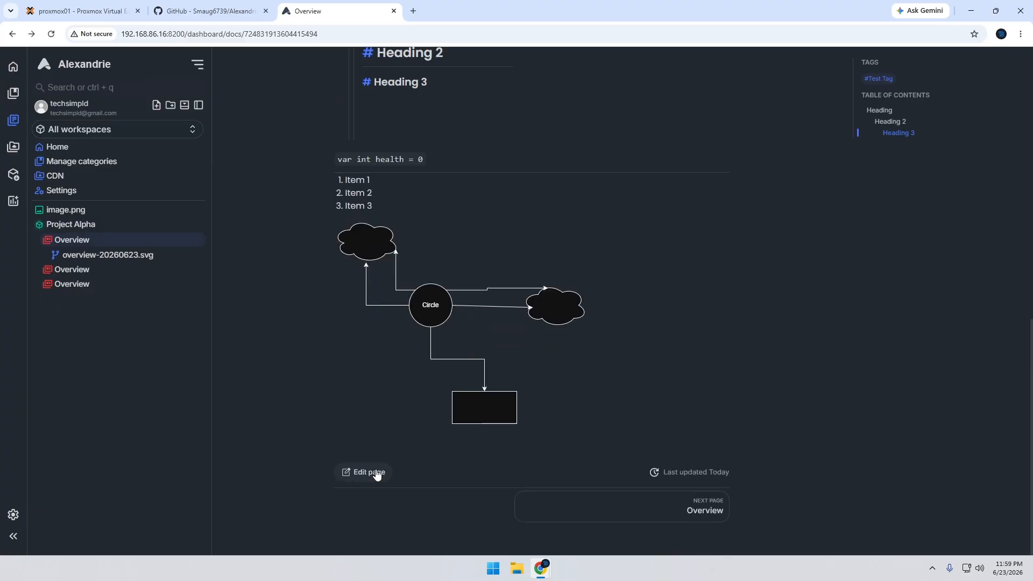
scroll(576, 427, up, 11)
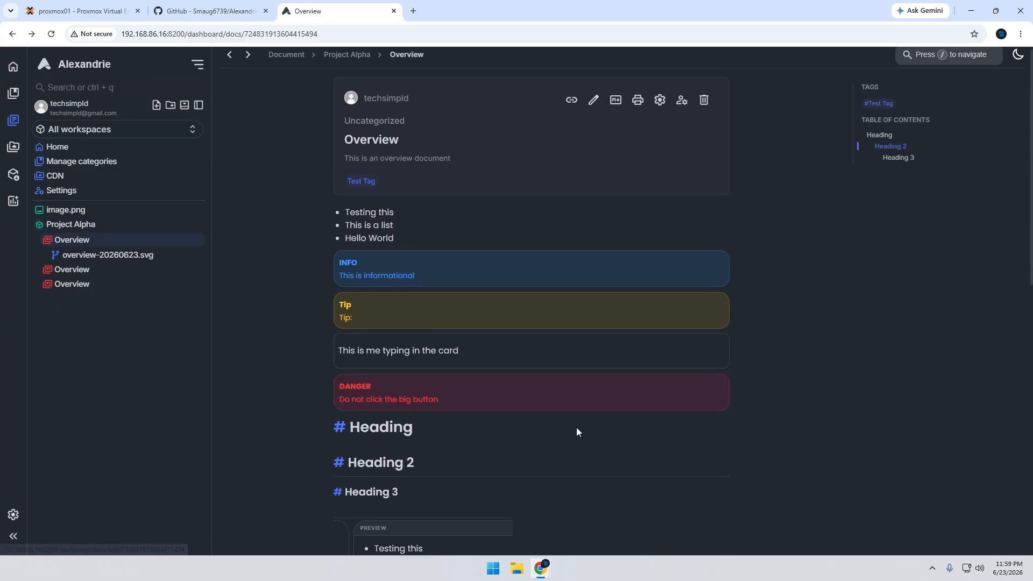
scroll(489, 414, down, 11)
scroll(489, 382, up, 4)
scroll(489, 385, up, 7)
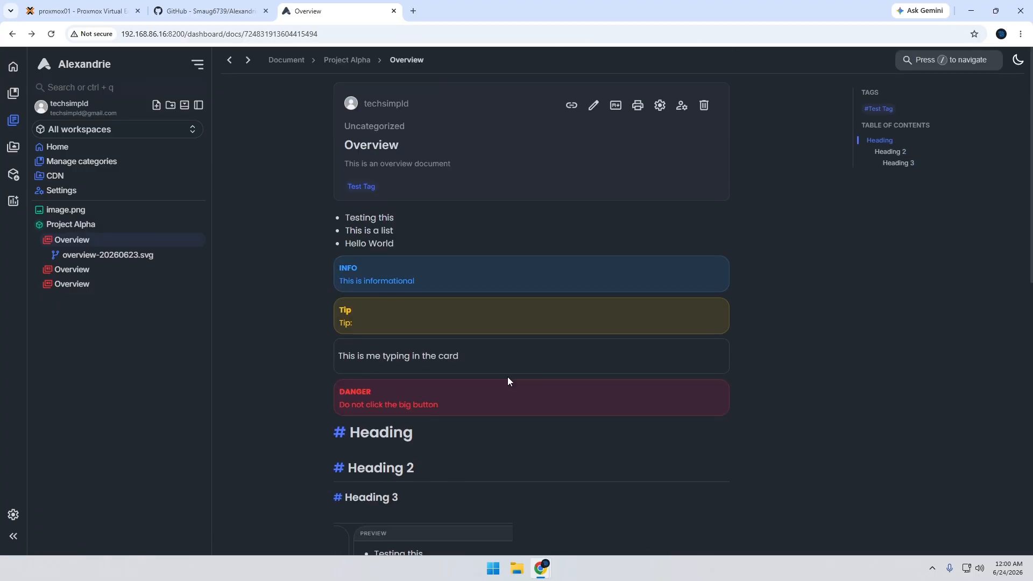
Open the Overview document for editing, examine the editor preferences, and close them without changes
click(593, 108)
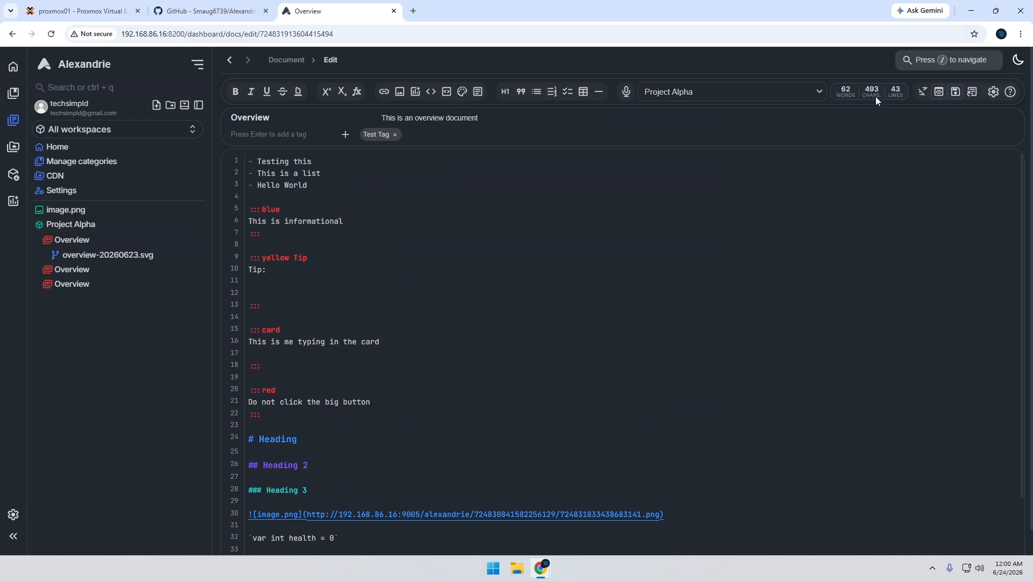
click(994, 91)
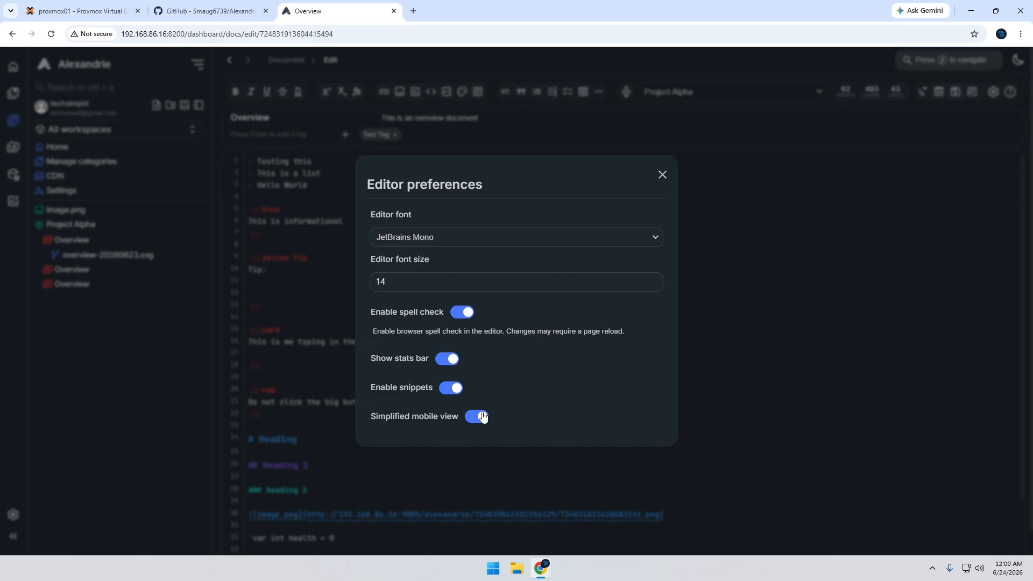
click(661, 174)
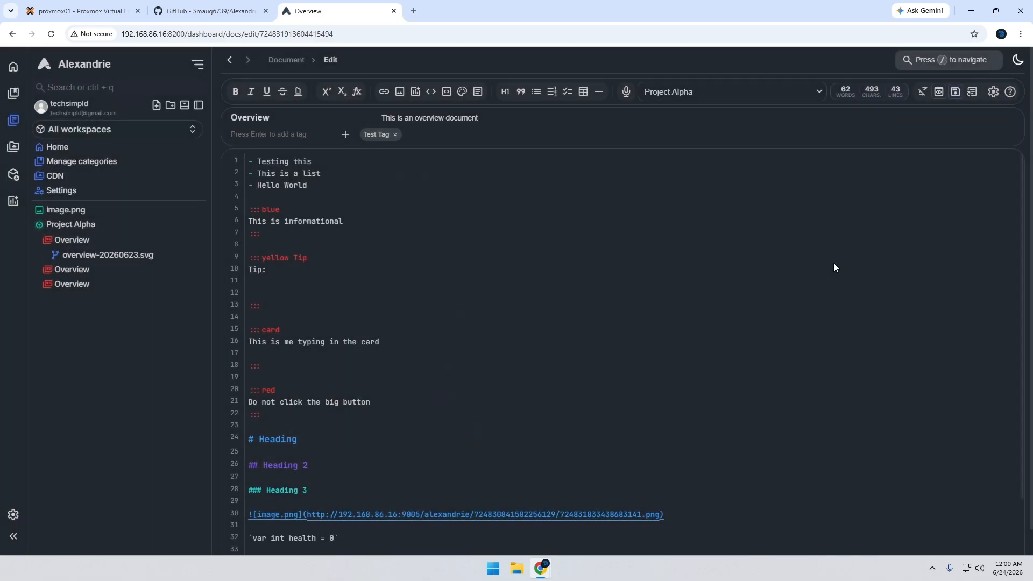
scroll(807, 280, down, 3)
scroll(768, 302, up, 3)
Insert an empty blockquote line between the yellow Tip block and the card block, and show the live preview beside the editor
click(292, 304)
key(Return)
key(Return)
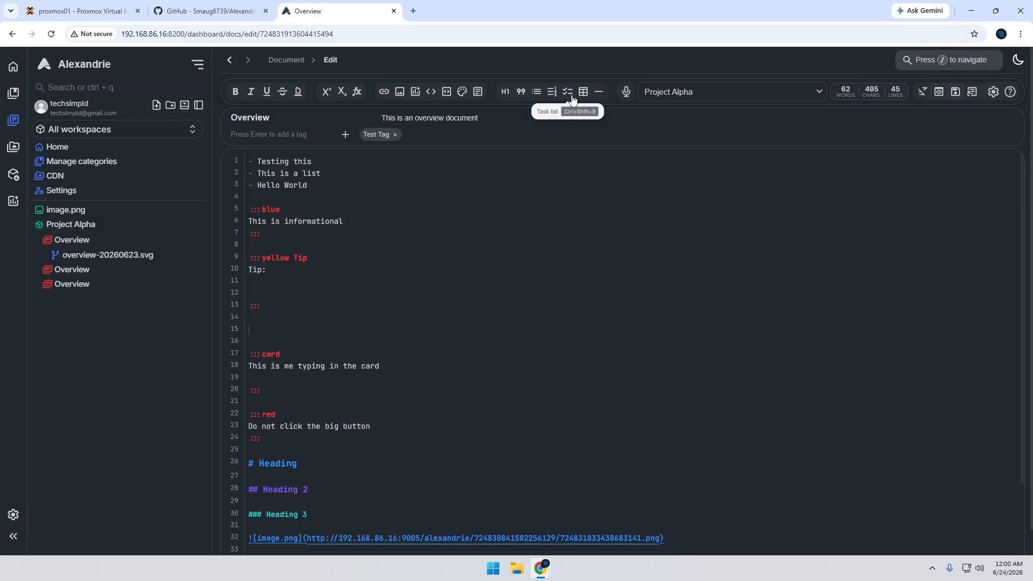
click(520, 91)
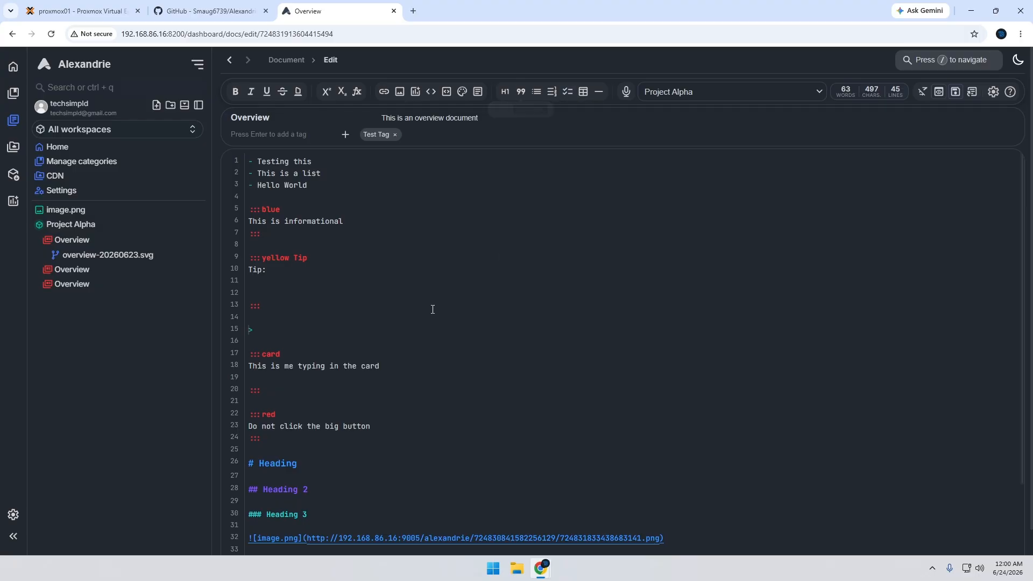
click(939, 92)
click(290, 332)
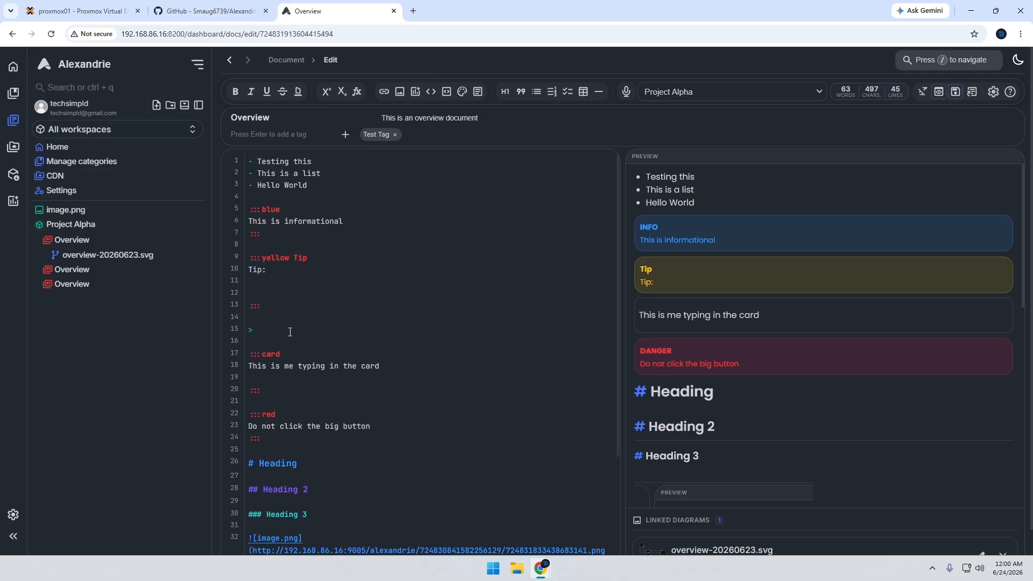